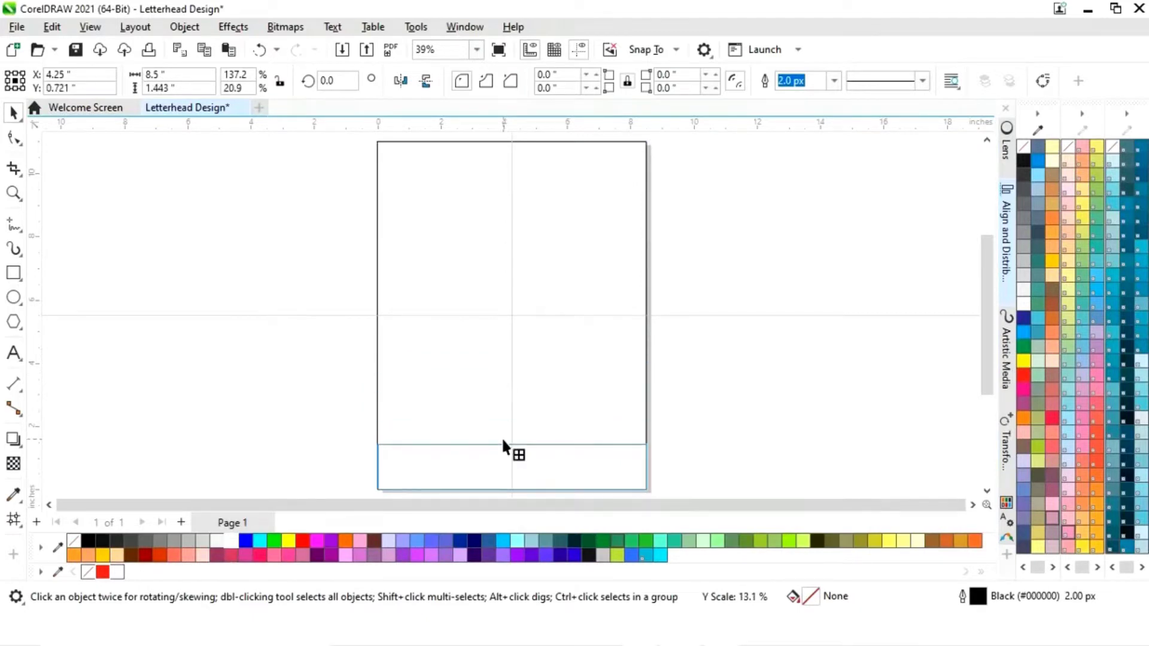
# Step: Convert the footer rectangle to curves and delete its upper-right node to form a triangle
pyautogui.rightClick(508, 466)
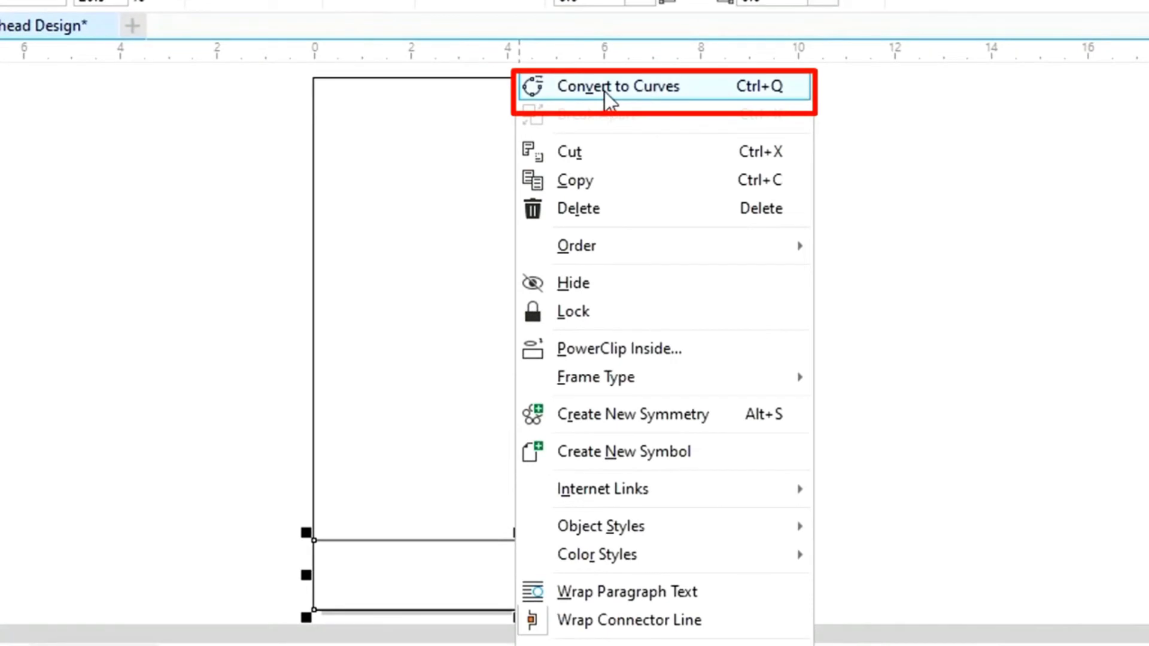
pyautogui.click(605, 91)
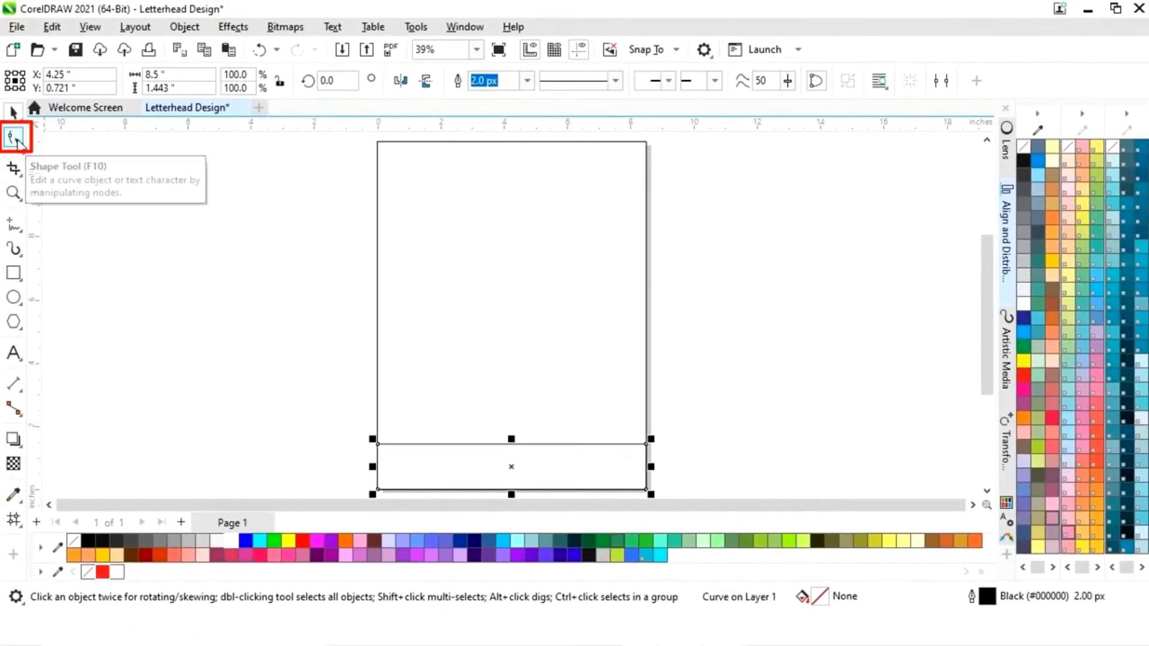
pyautogui.click(14, 138)
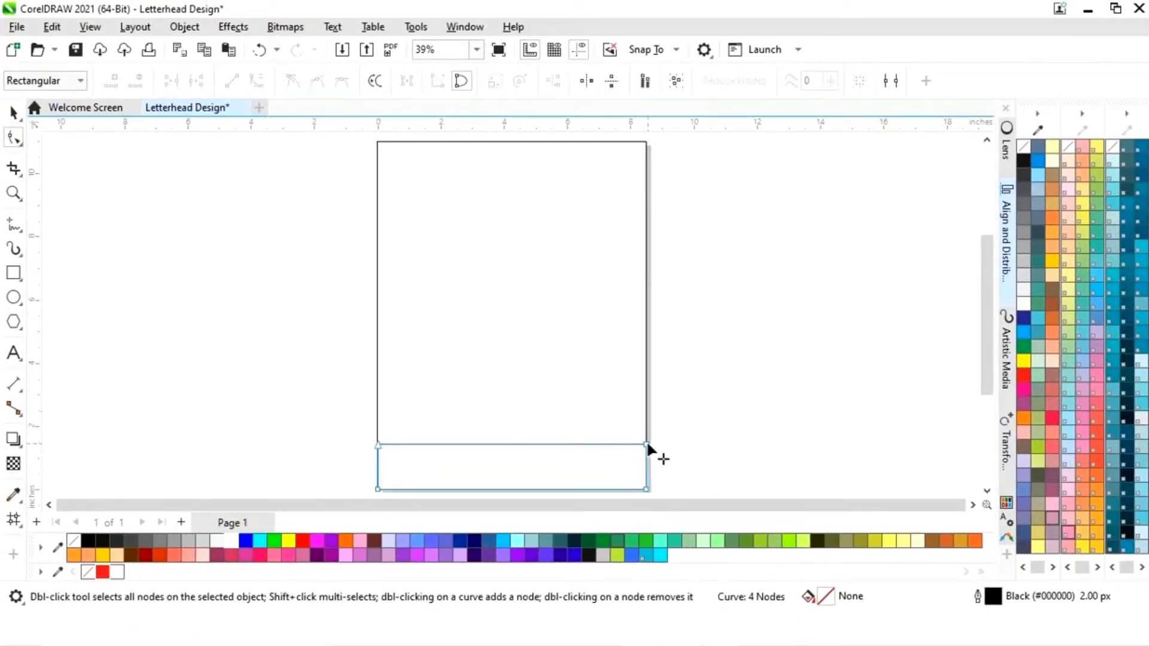
pyautogui.doubleClick(647, 445)
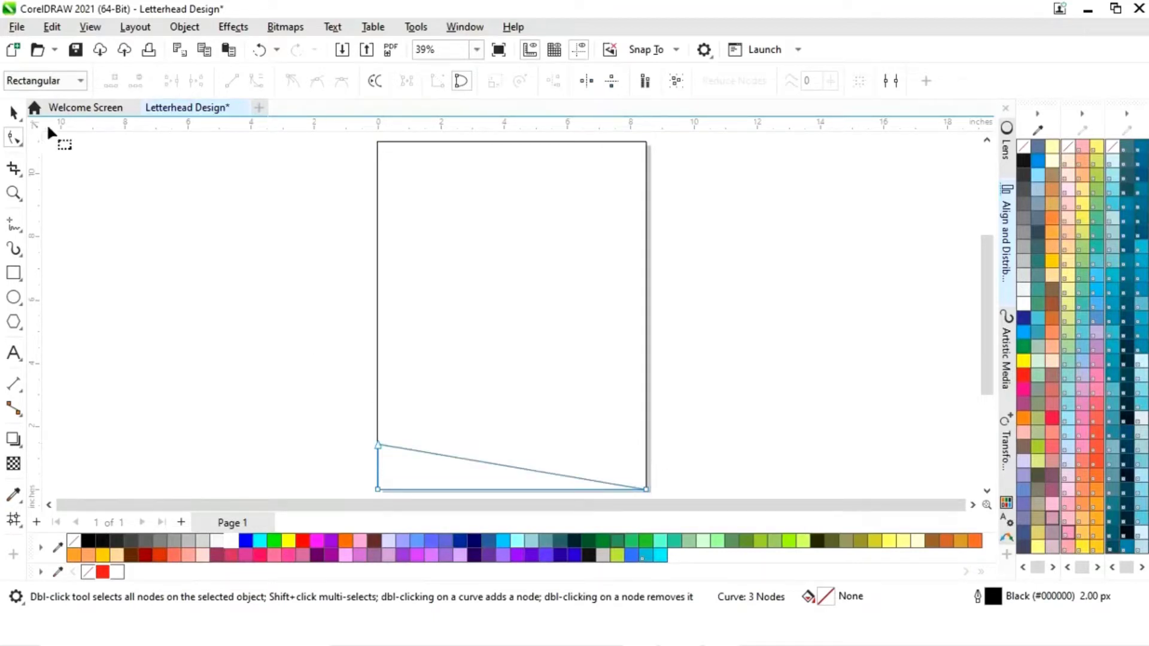
pyautogui.click(13, 113)
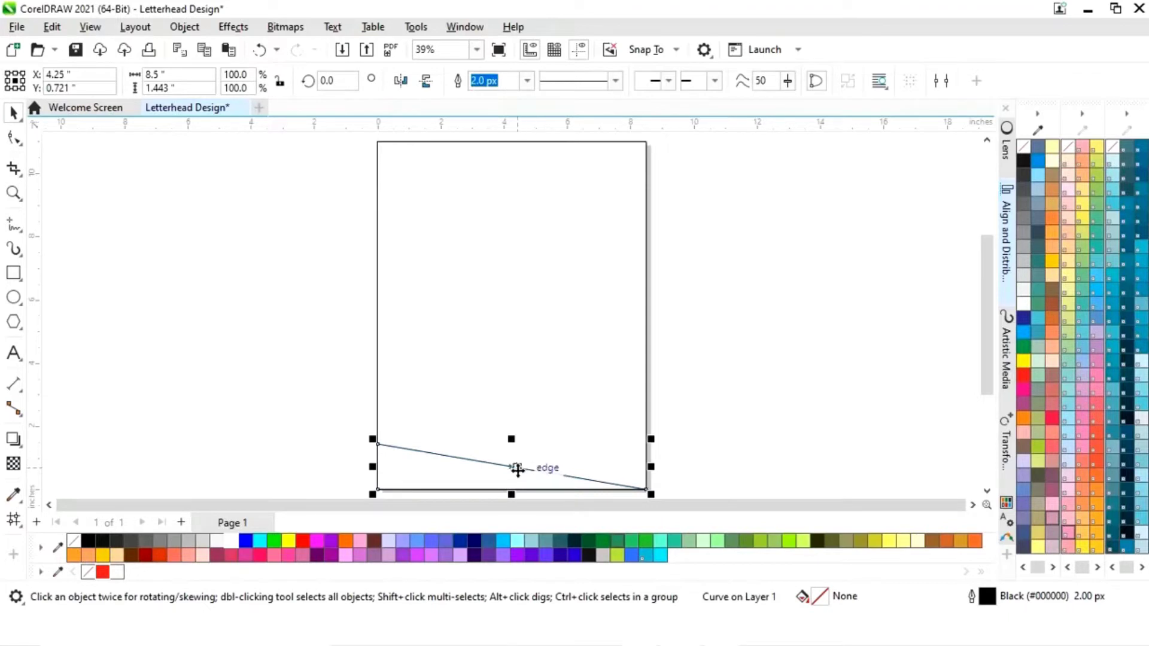
# Step: Duplicate the footer triangle straight upward by about 1.07 inches and mirror the copy horizontally
pyautogui.click(513, 469)
pyautogui.moveTo(513, 469); pyautogui.dragTo(512, 433)
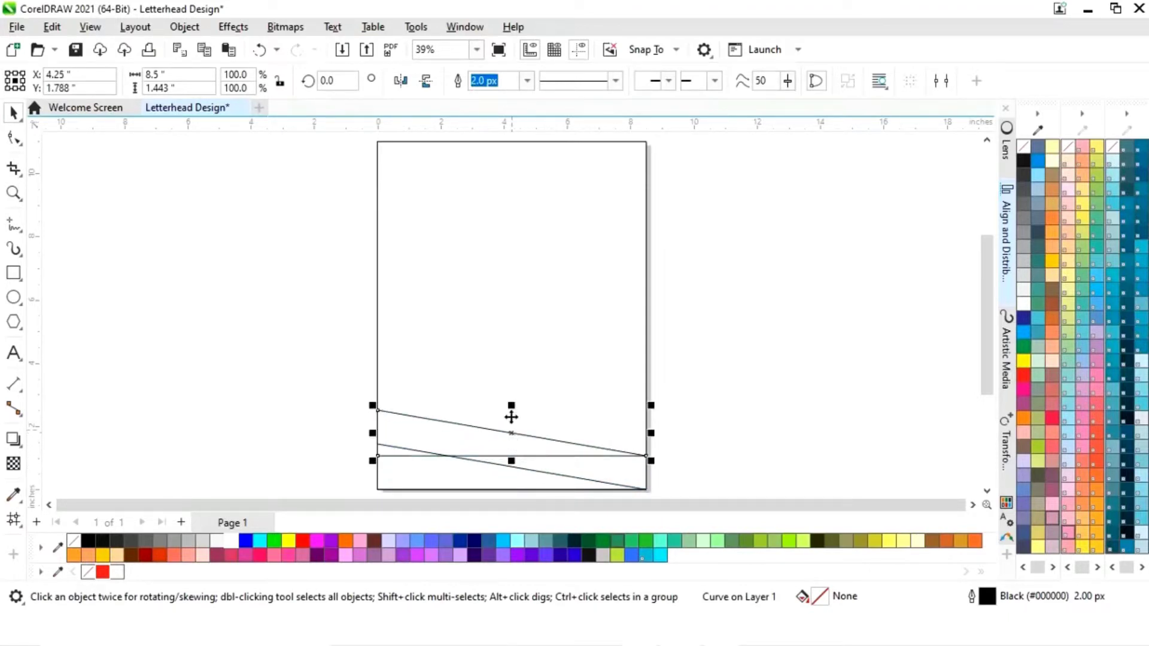
pyautogui.click(402, 82)
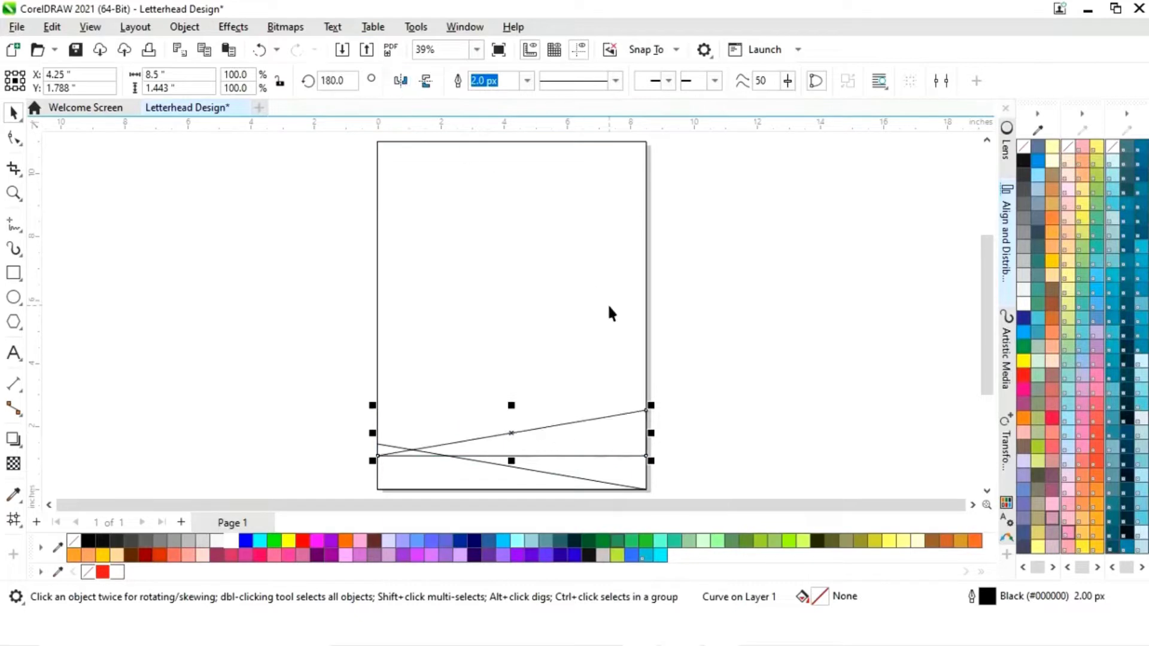
# Step: Align the mirrored triangle's bottom edge with the bottom of the page rectangle, using the active objects as reference
pyautogui.keyDown('shift'); pyautogui.click(647, 309); pyautogui.keyUp('shift')
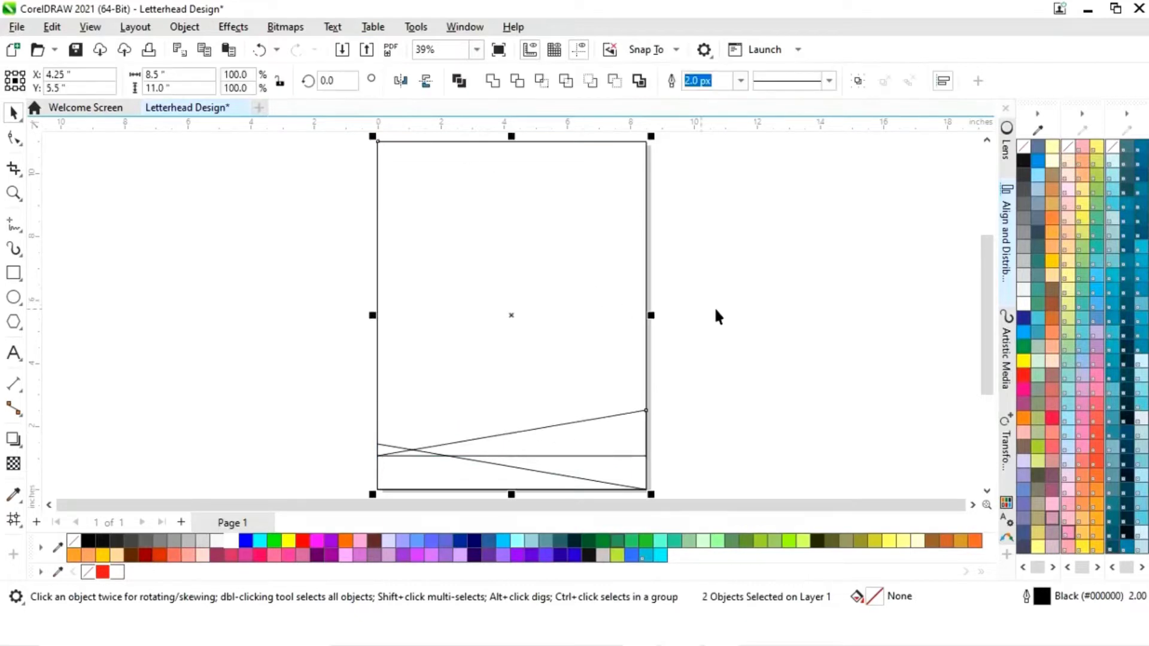
pyautogui.click(1008, 242)
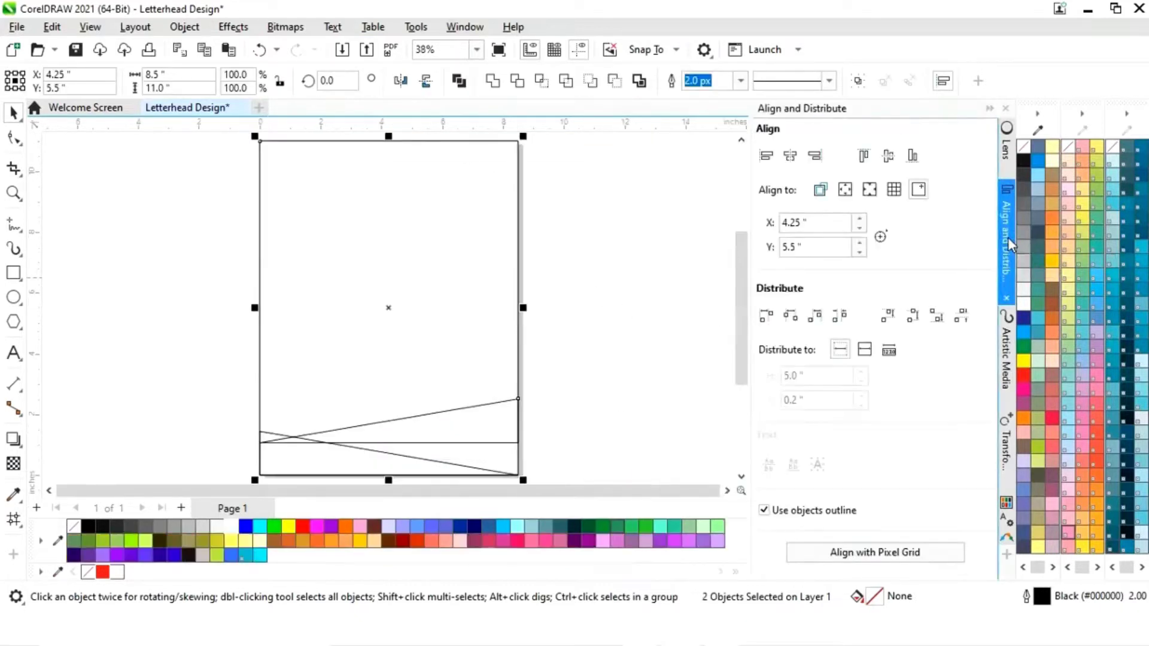
pyautogui.click(824, 201)
pyautogui.click(913, 157)
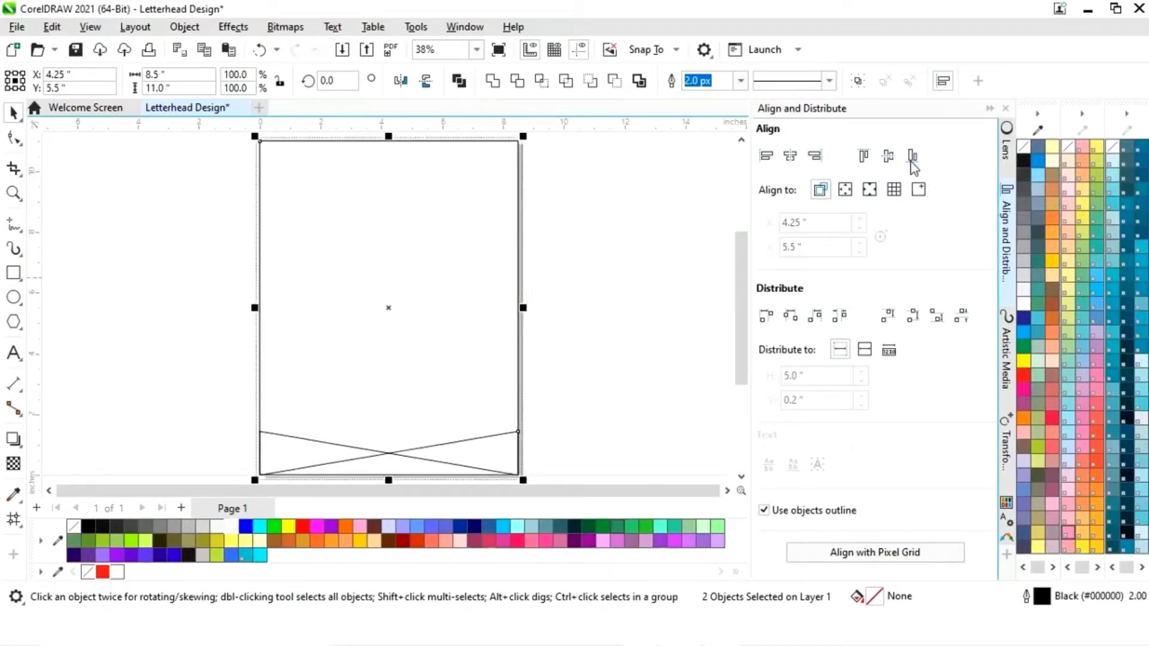
pyautogui.click(988, 109)
# Step: Fill the mirrored footer triangle, the one rising to the right, with the red document colour
pyautogui.click(444, 464)
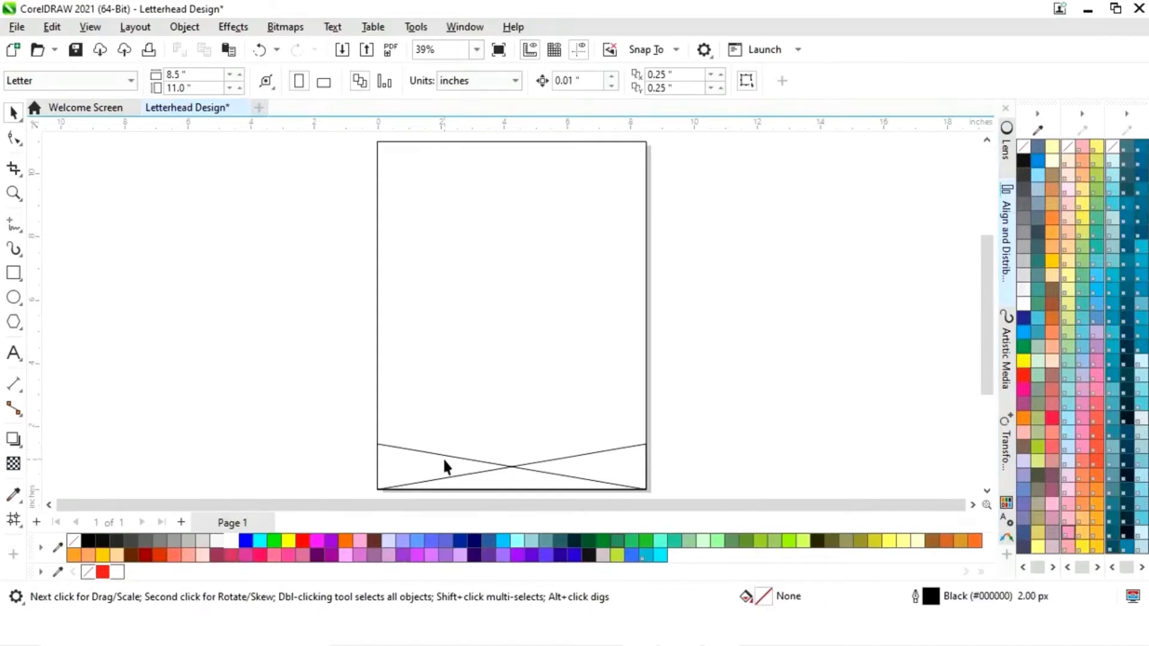
pyautogui.click(591, 456)
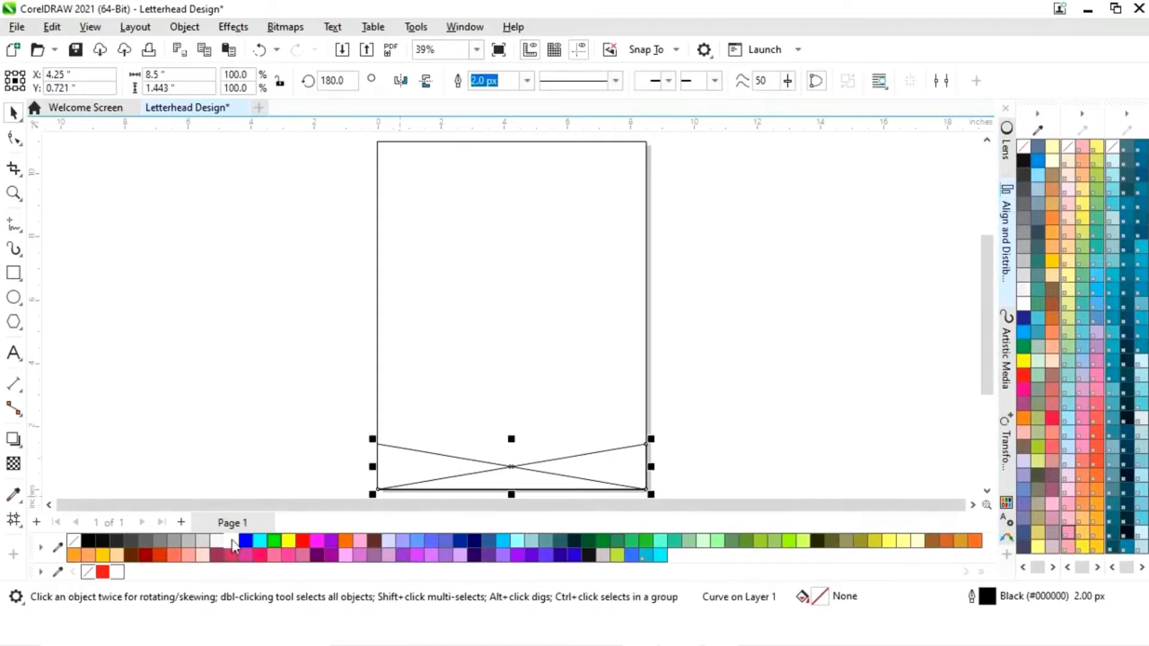
pyautogui.click(103, 573)
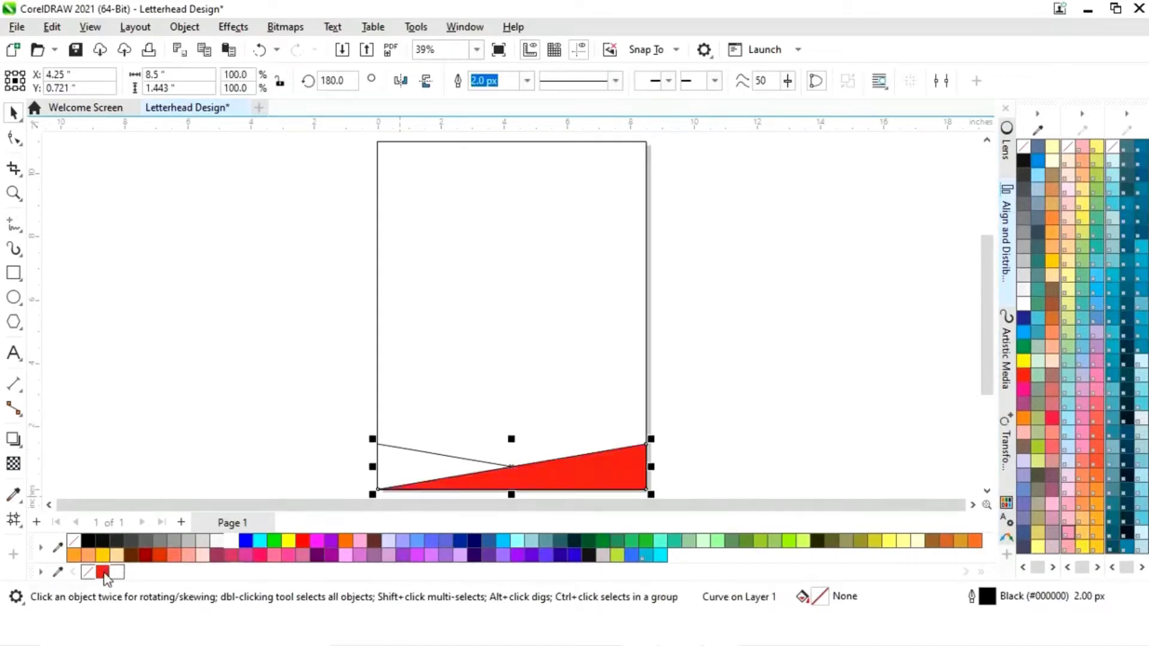
pyautogui.click(781, 385)
# Step: Apply a mesh fill with a grid of 3 columns and 2 rows to the footer triangle rising to the left
pyautogui.click(420, 476)
pyautogui.press('z')
pyautogui.moveTo(324, 393); pyautogui.dragTo(710, 414)
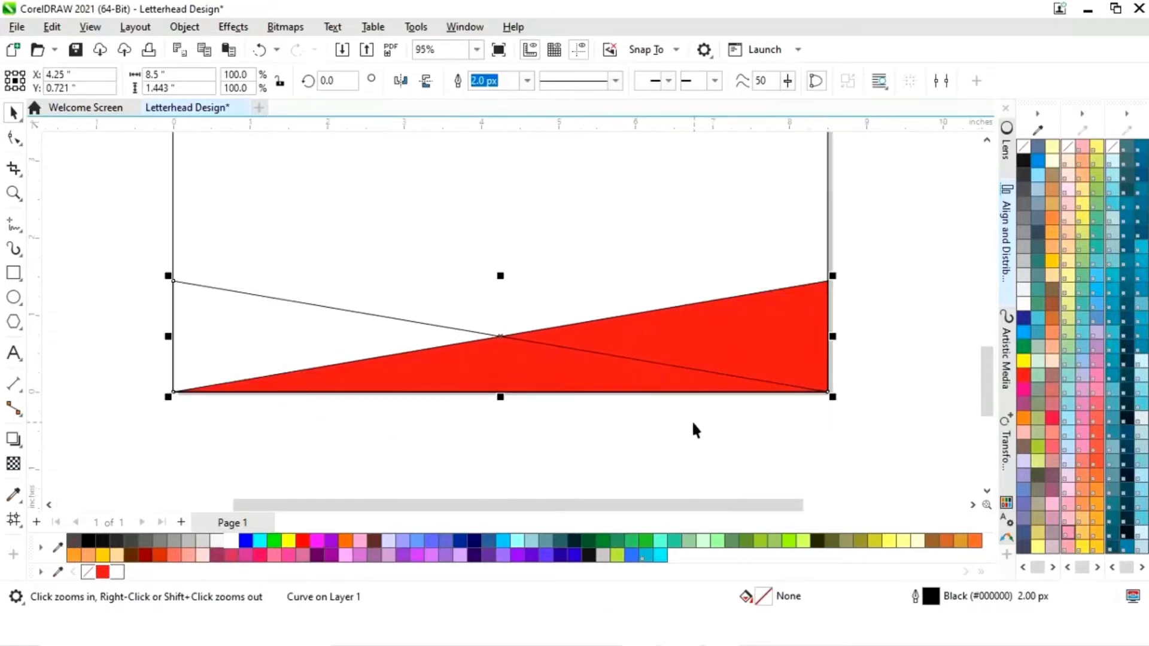
pyautogui.click(15, 521)
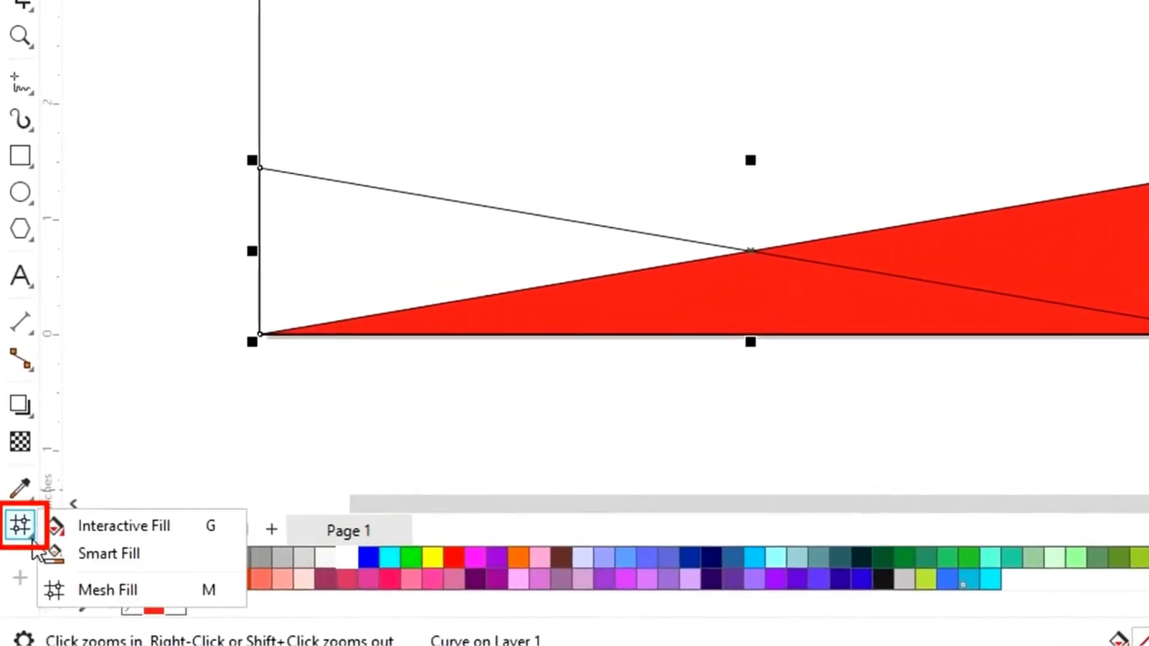
pyautogui.click(109, 591)
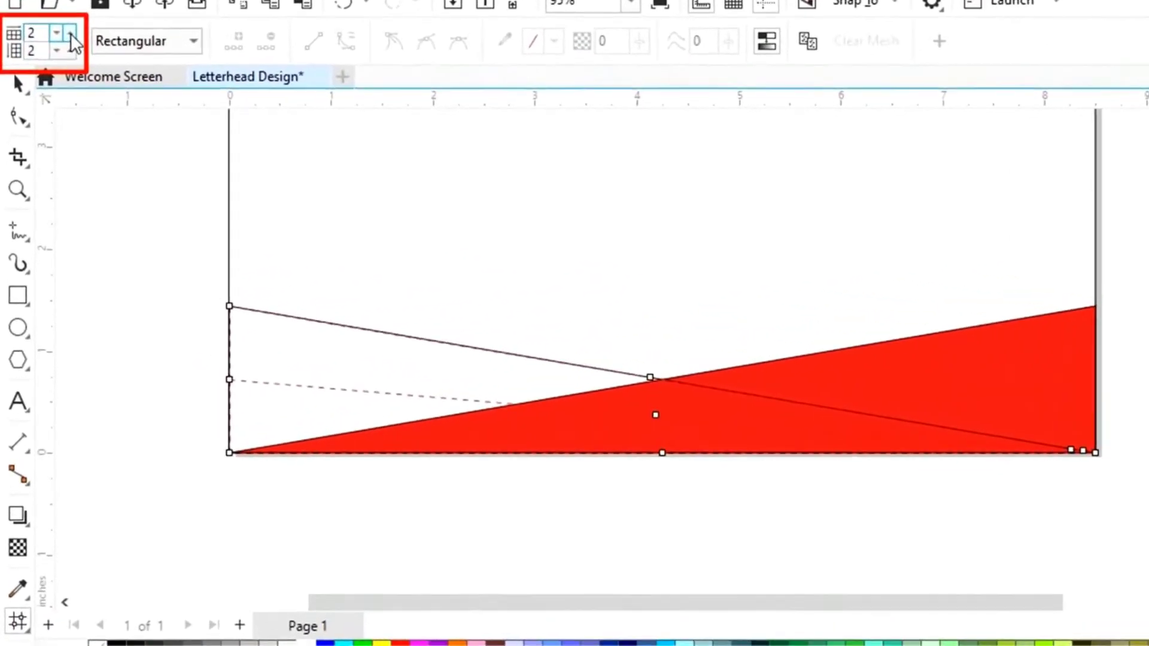
pyautogui.click(53, 75)
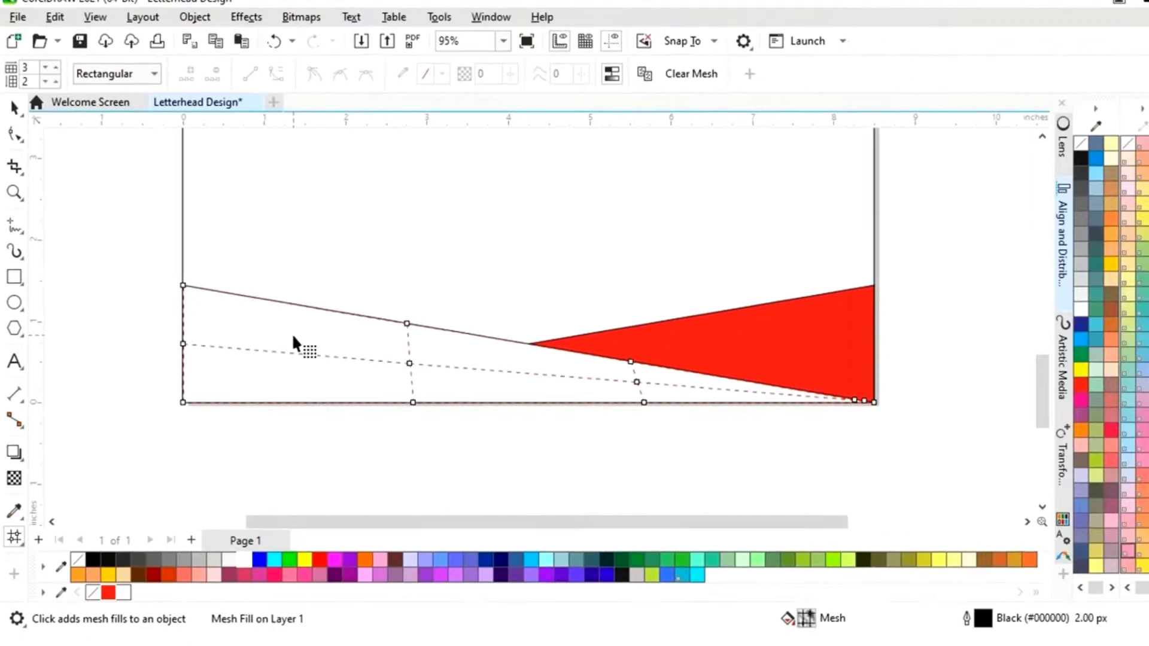
# Step: Colour the upper patches of the triangle's mesh red, leaving the lower row white
pyautogui.click(368, 369)
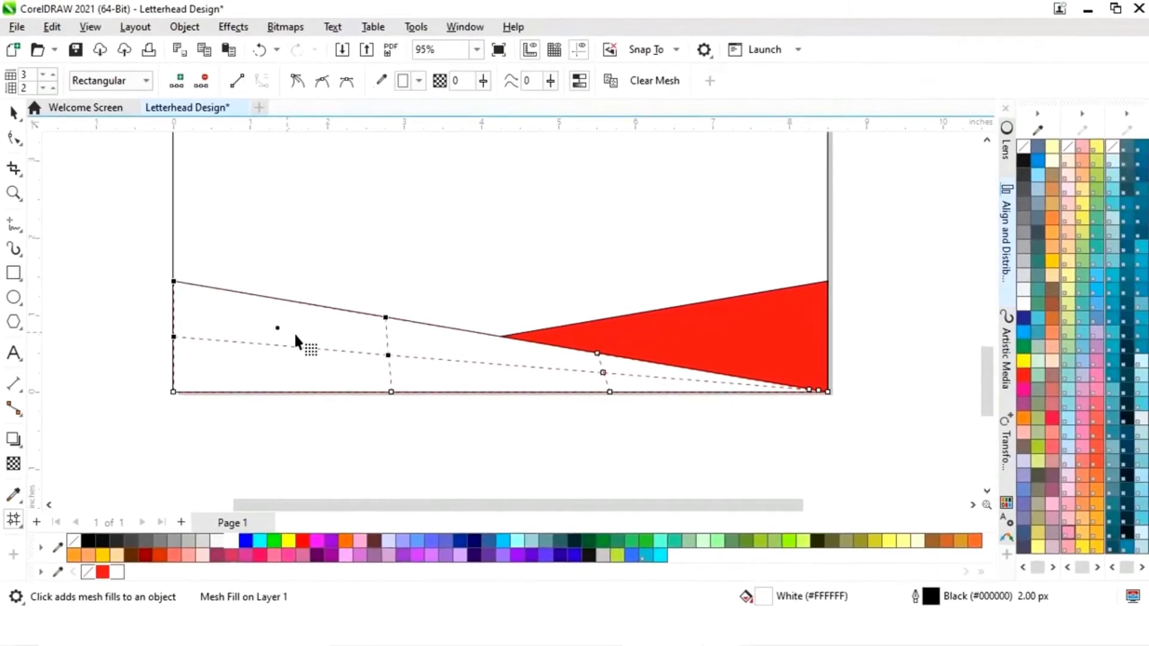
pyautogui.click(448, 347)
pyautogui.click(102, 573)
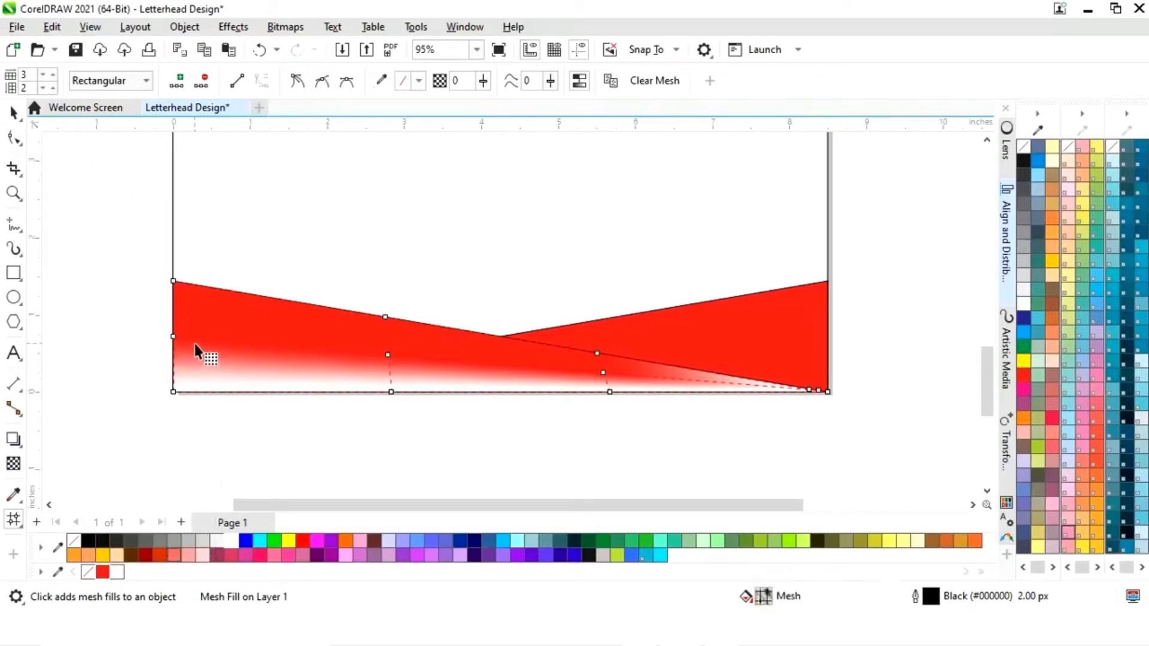
# Step: Bend the inner mesh line using the curve handles of its left-edge and first interior nodes to shape a wavy red fade
pyautogui.click(174, 337)
pyautogui.moveTo(245, 342); pyautogui.dragTo(253, 368)
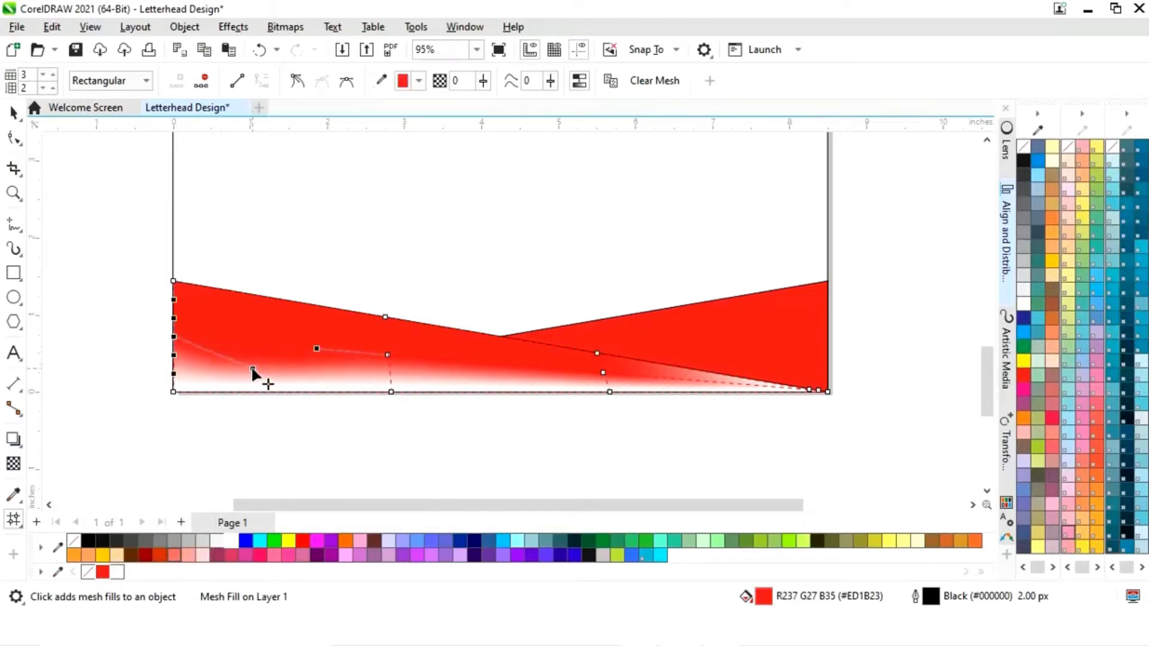
pyautogui.click(388, 355)
pyautogui.moveTo(459, 361)
pyautogui.mouseDown()
pyautogui.moveTo(477, 333)
pyautogui.moveTo(497, 335)
pyautogui.mouseUp()
pyautogui.moveTo(252, 369); pyautogui.dragTo(248, 373)
# Step: Colour the mesh's right-hand area white and adjust the curve handle at the second interior node
pyautogui.click(388, 355)
pyautogui.click(623, 367)
pyautogui.click(232, 541)
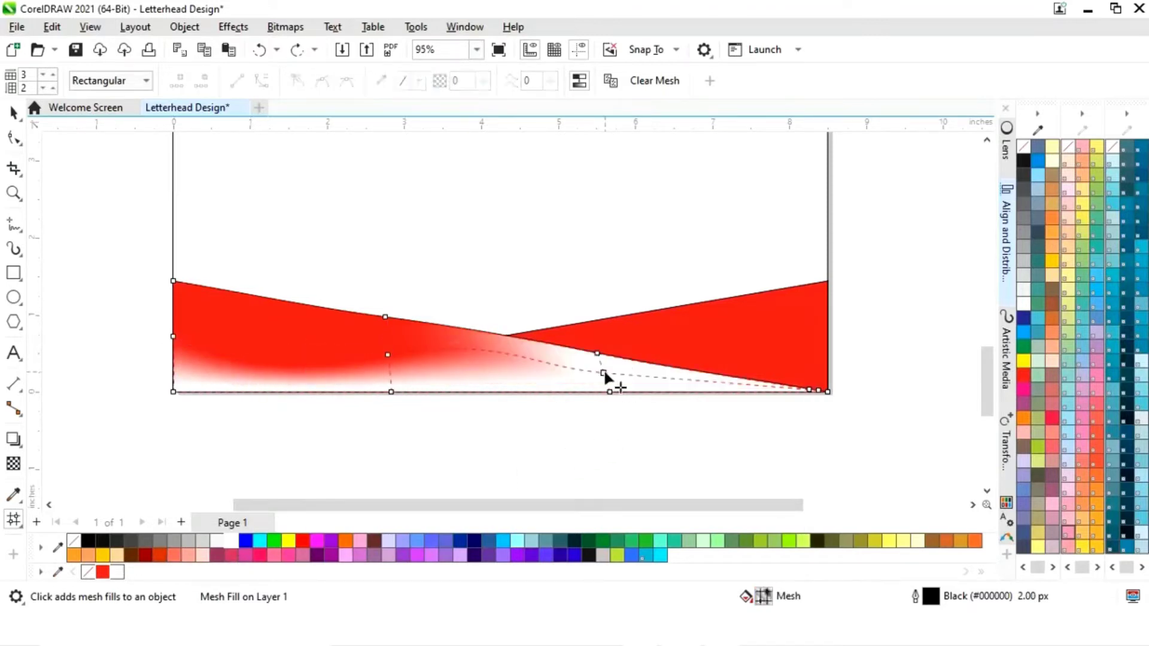
pyautogui.click(603, 372)
pyautogui.moveTo(532, 367); pyautogui.dragTo(537, 356)
# Step: Remove the black outlines from the mesh-filled footer shape and the red footer triangle
pyautogui.press('space')
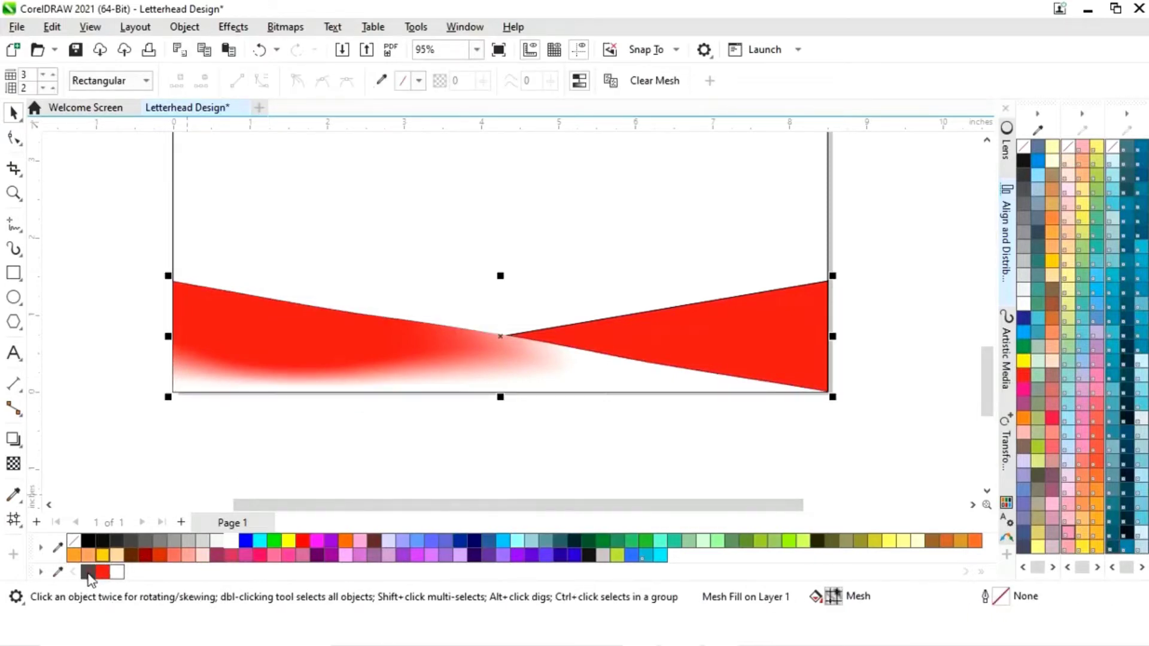
pyautogui.click(722, 322)
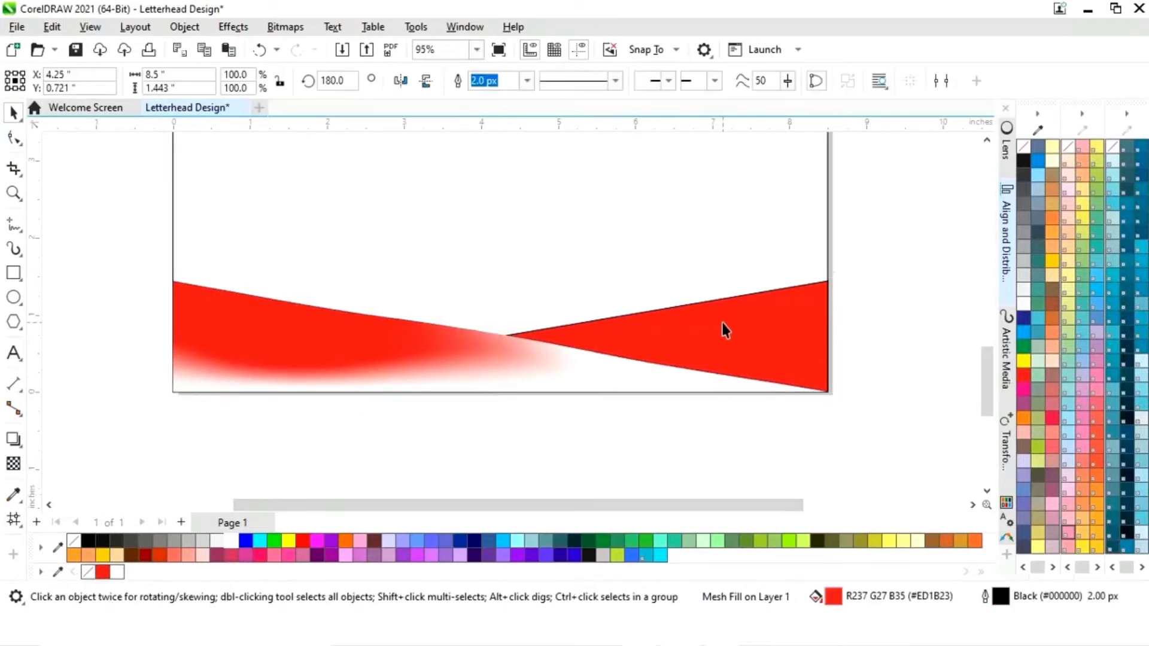
pyautogui.rightClick(88, 572)
pyautogui.hotkey('shift', 'F4')
pyautogui.click(763, 406)
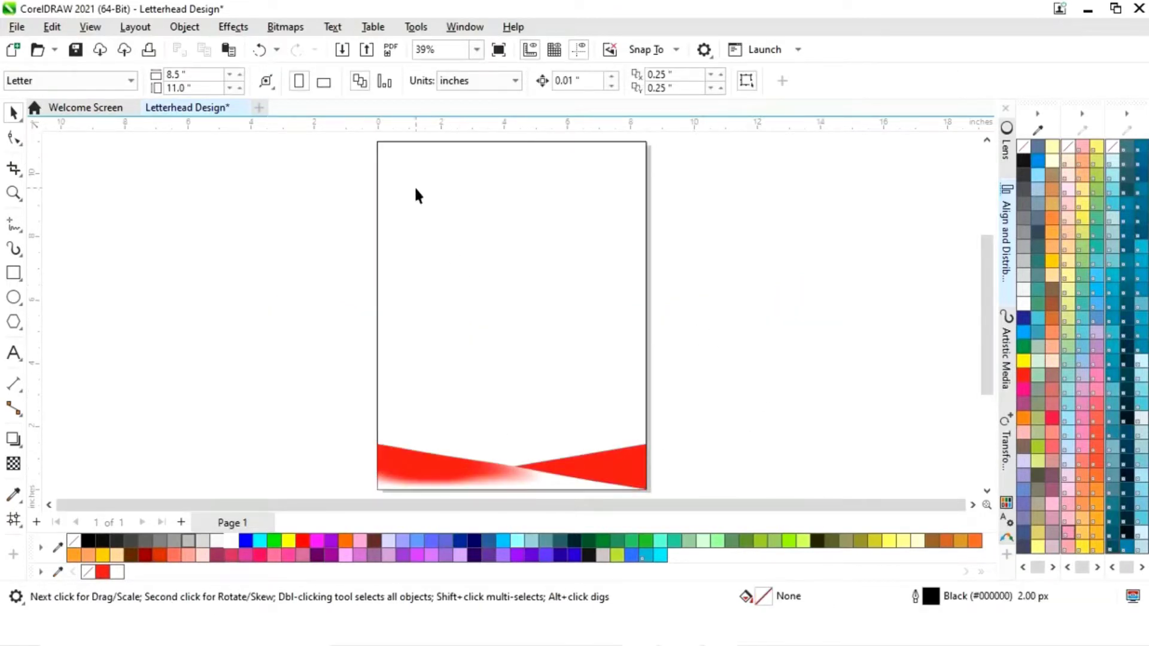
# Step: Make a scaled-down copy of the page rectangle, about 2.21 × 2.86 inches, in its upper-left corner and convert it to curves
pyautogui.click(493, 351)
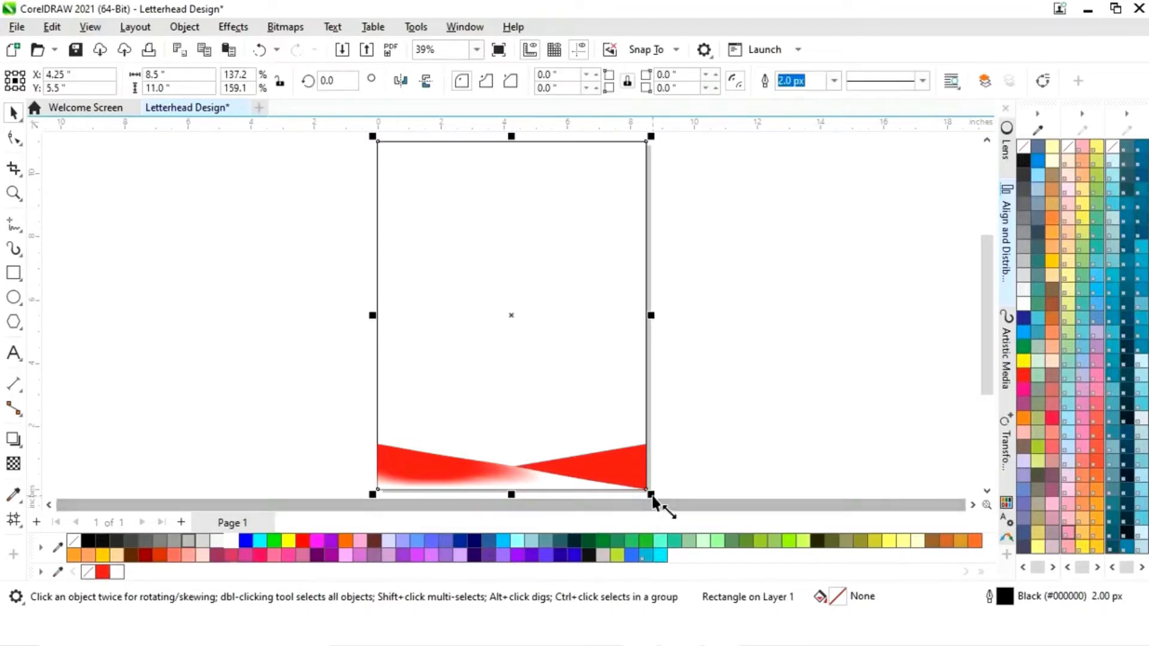
pyautogui.moveTo(649, 492); pyautogui.dragTo(473, 243)
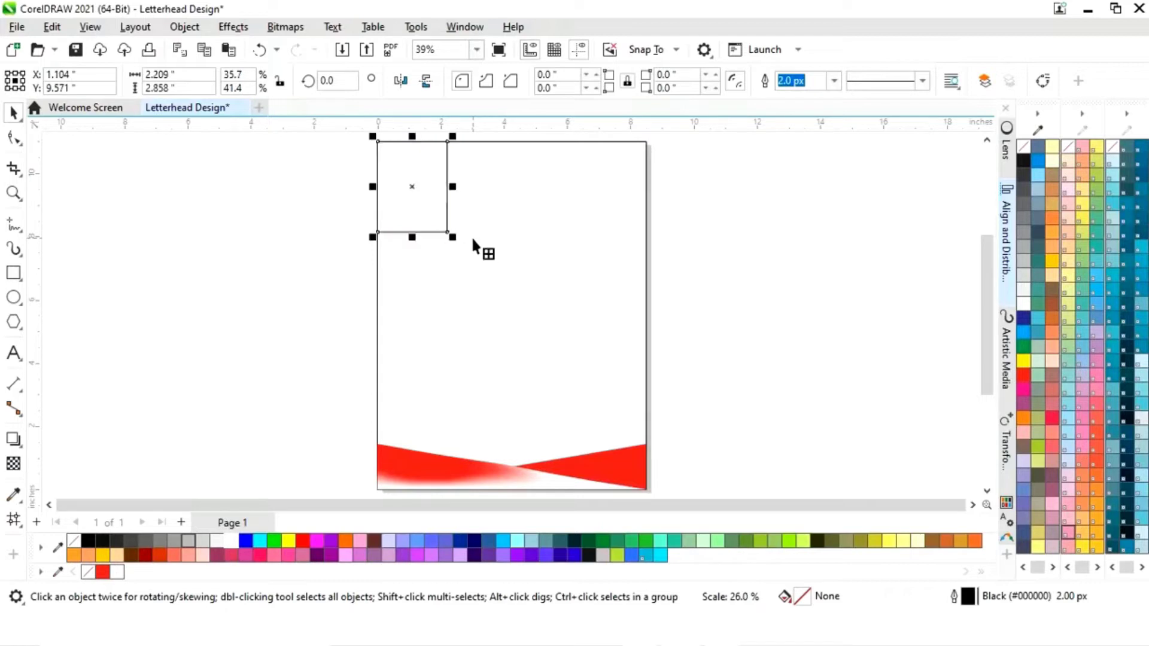
pyautogui.rightClick(411, 195)
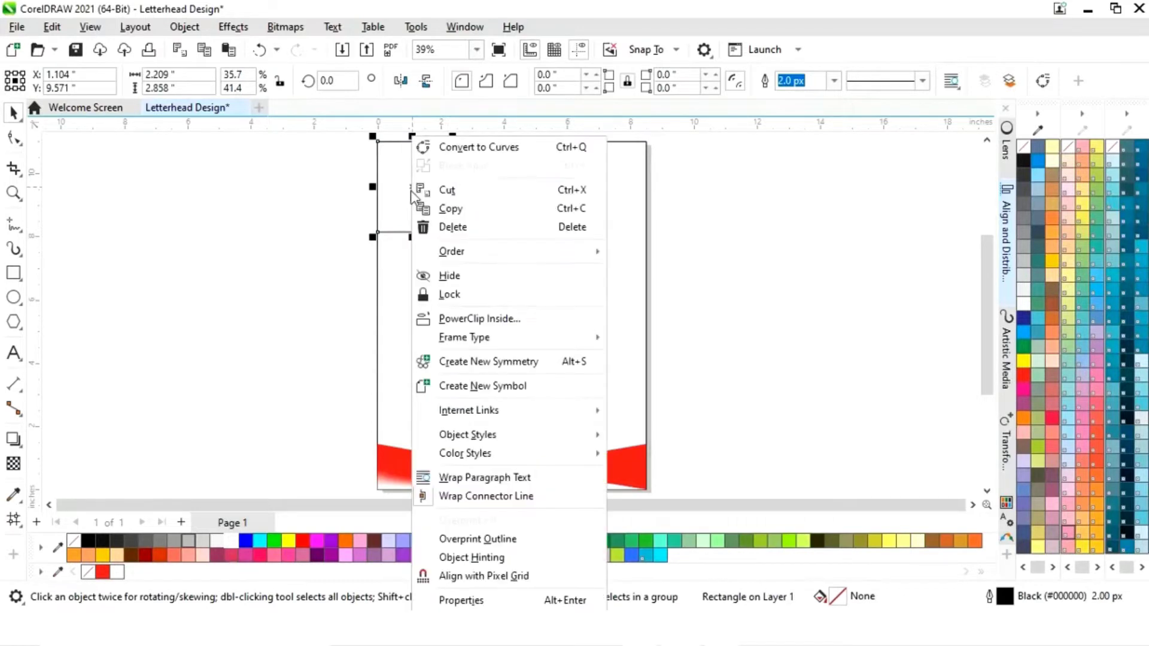
pyautogui.click(476, 153)
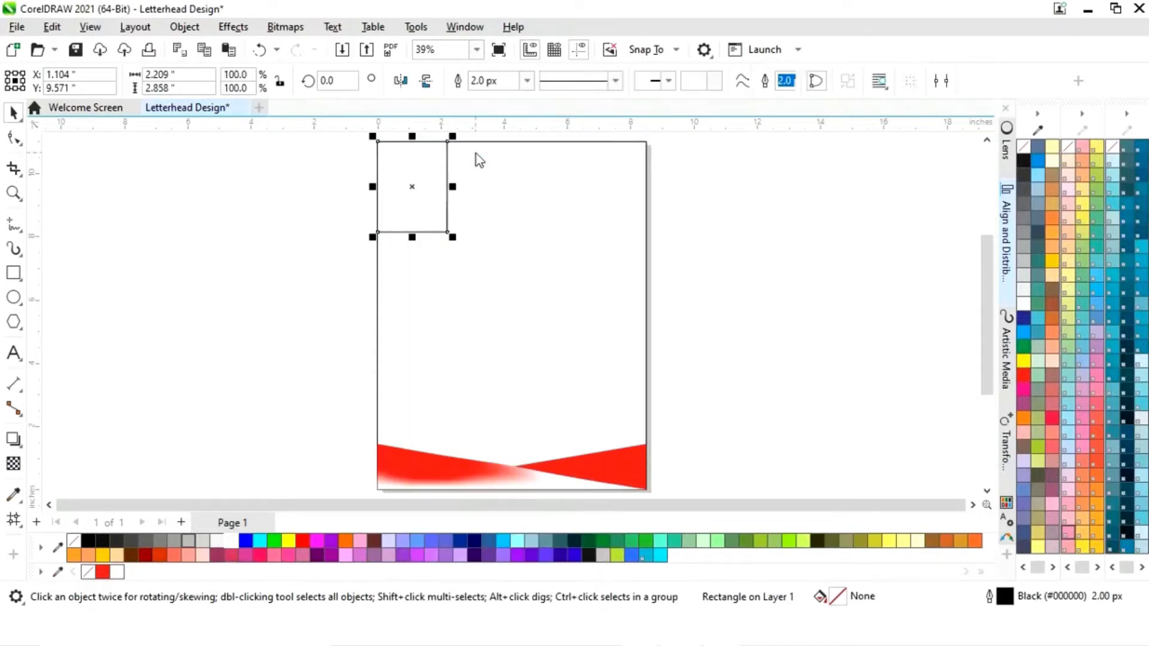
# Step: Delete the small shape's lower-right node and extend its upper-right node along the page top to about 3 inches wide
pyautogui.click(12, 143)
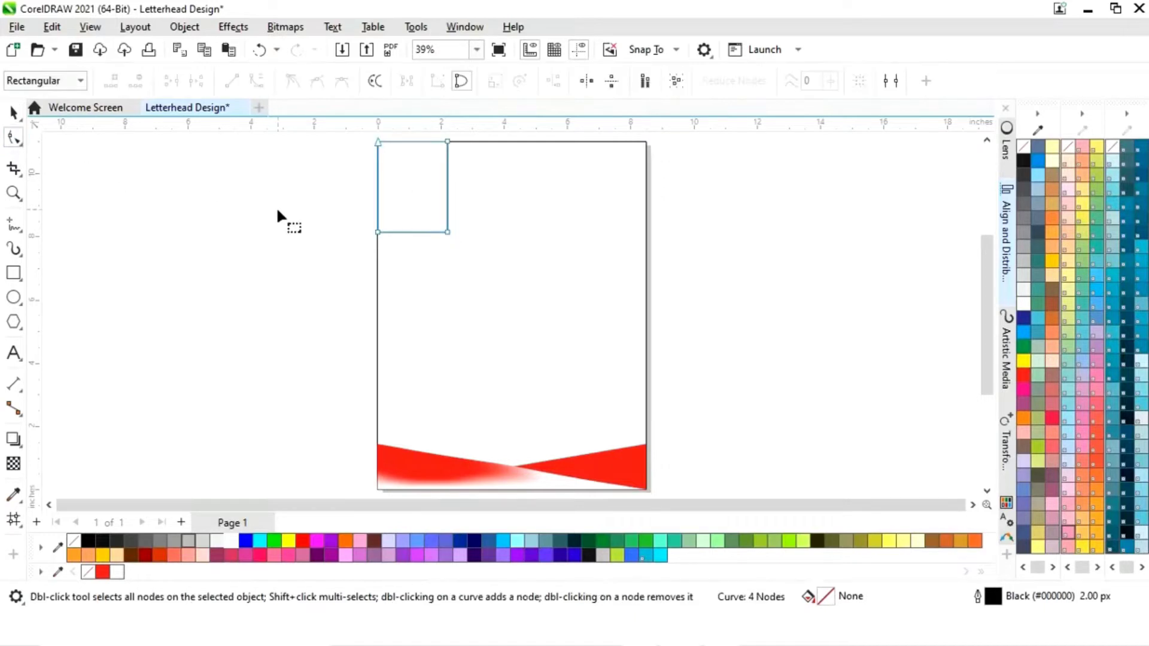
pyautogui.doubleClick(448, 233)
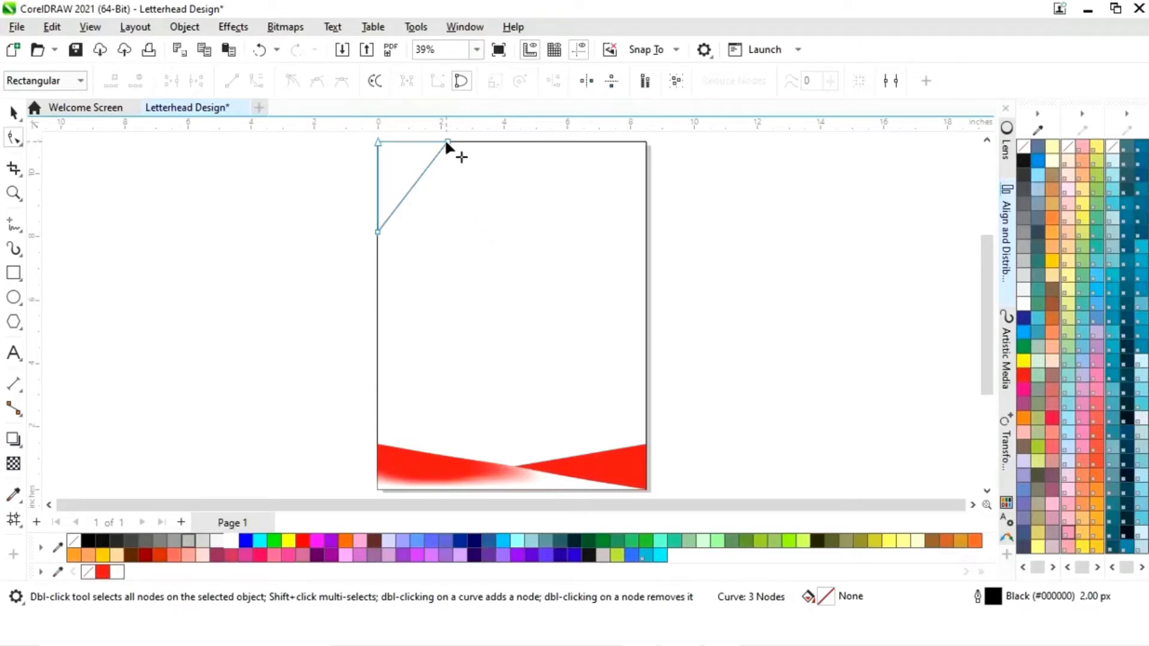
pyautogui.moveTo(448, 142); pyautogui.dragTo(462, 194)
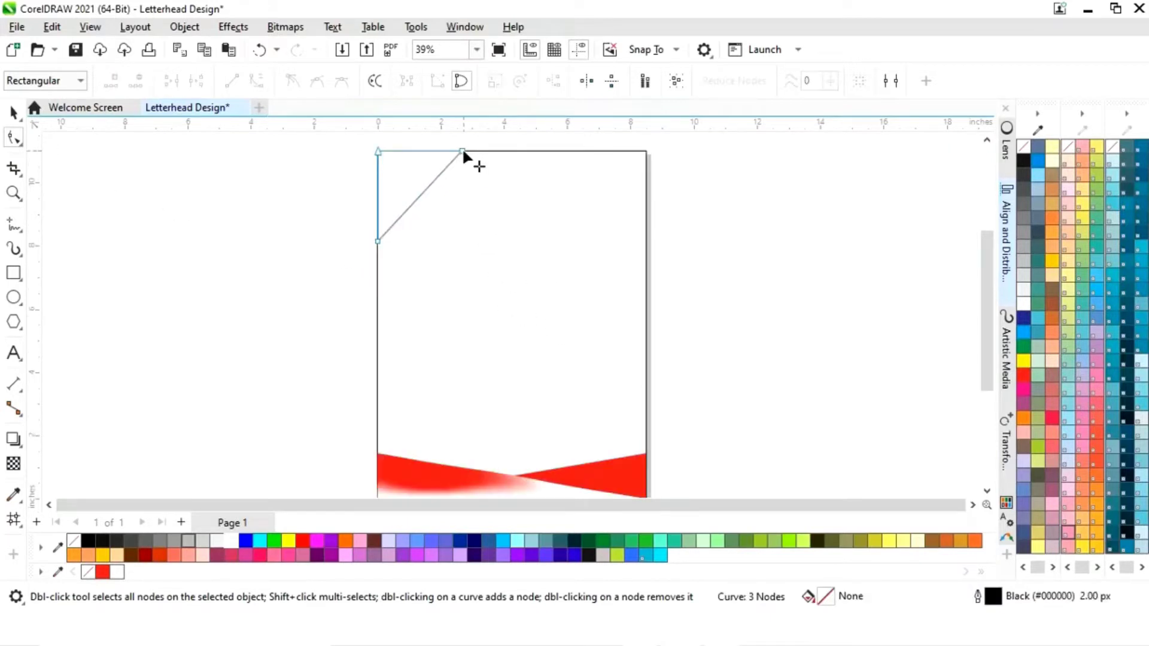
pyautogui.moveTo(462, 150); pyautogui.dragTo(473, 151)
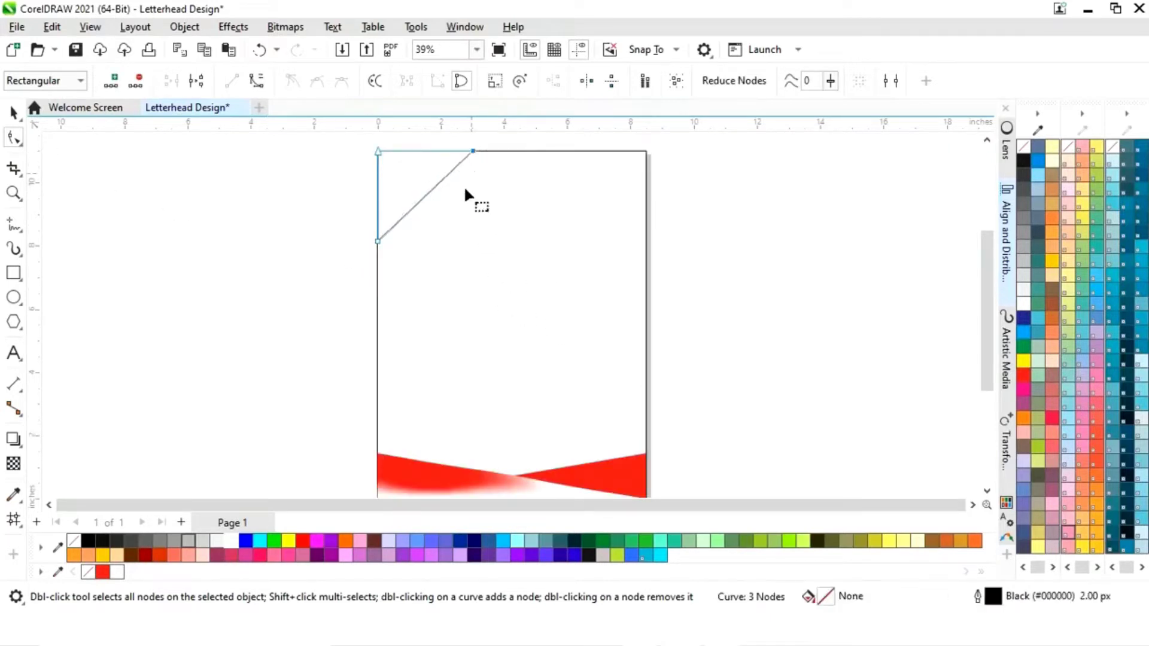
# Step: Fill the corner triangle red with no outline and scale it down to about 2.49 × 2.36 inches
pyautogui.click(103, 573)
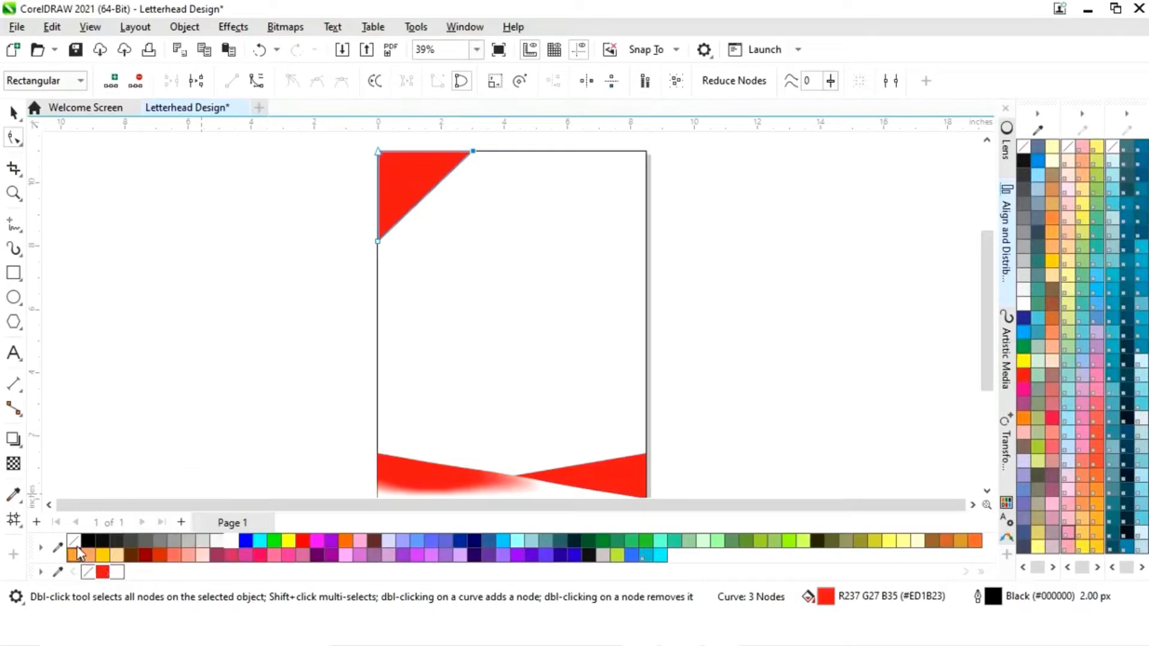
pyautogui.rightClick(74, 542)
pyautogui.click(13, 111)
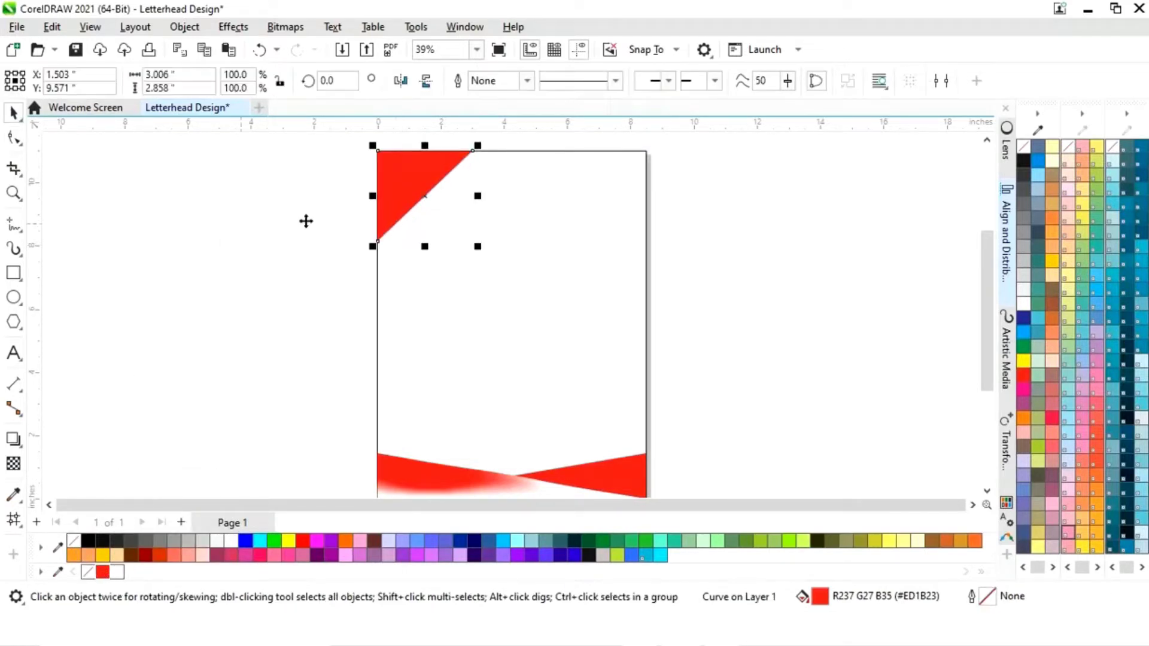
pyautogui.moveTo(478, 251); pyautogui.dragTo(462, 237)
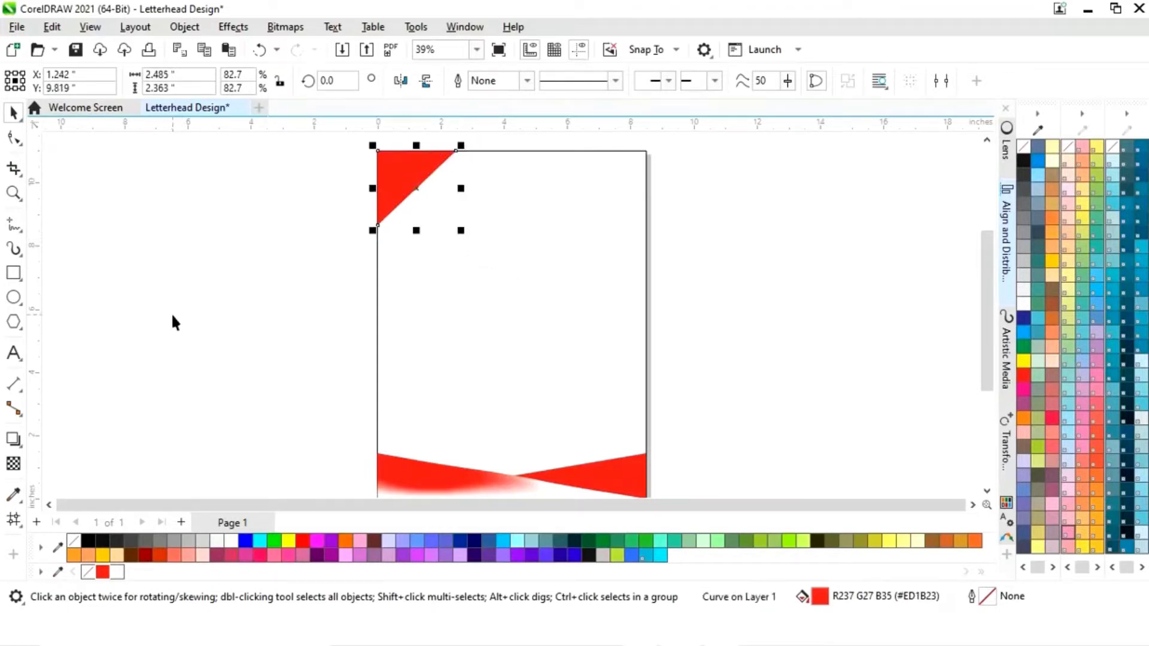
# Step: Draw an ellipse in the empty area beside the page and set its size to 2 × 2 inches
pyautogui.click(13, 298)
pyautogui.moveTo(254, 226); pyautogui.dragTo(341, 301)
pyautogui.moveTo(192, 76); pyautogui.dragTo(91, 78)
pyautogui.write('2')
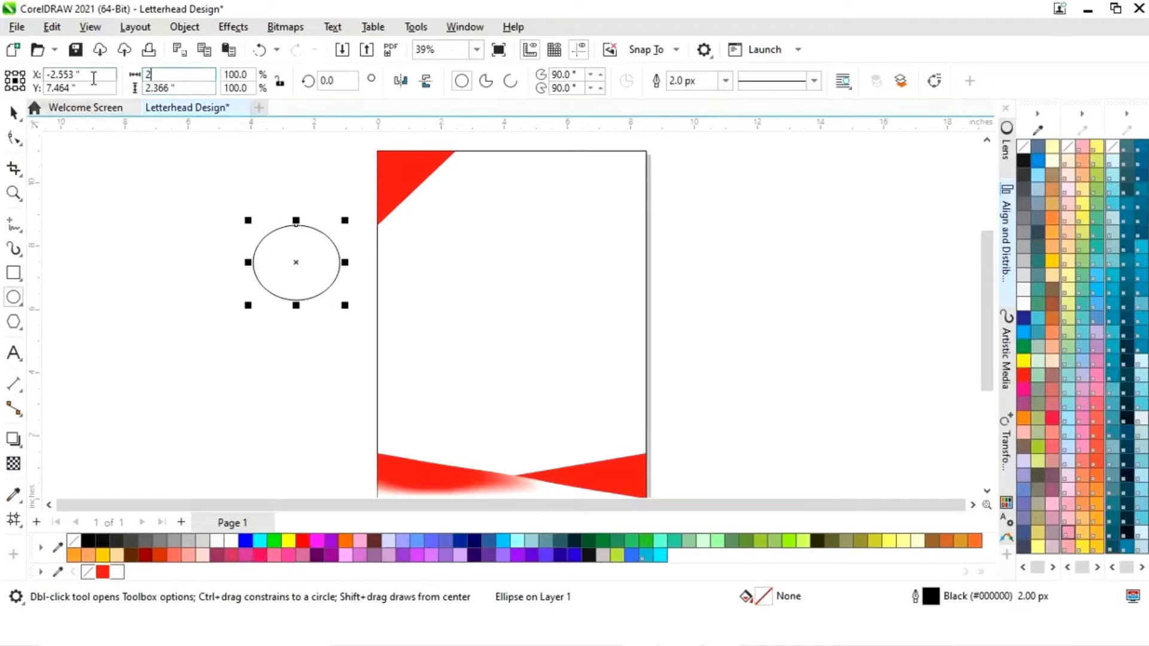
pyautogui.press('Tab')
pyautogui.write('2')
pyautogui.press('Return')
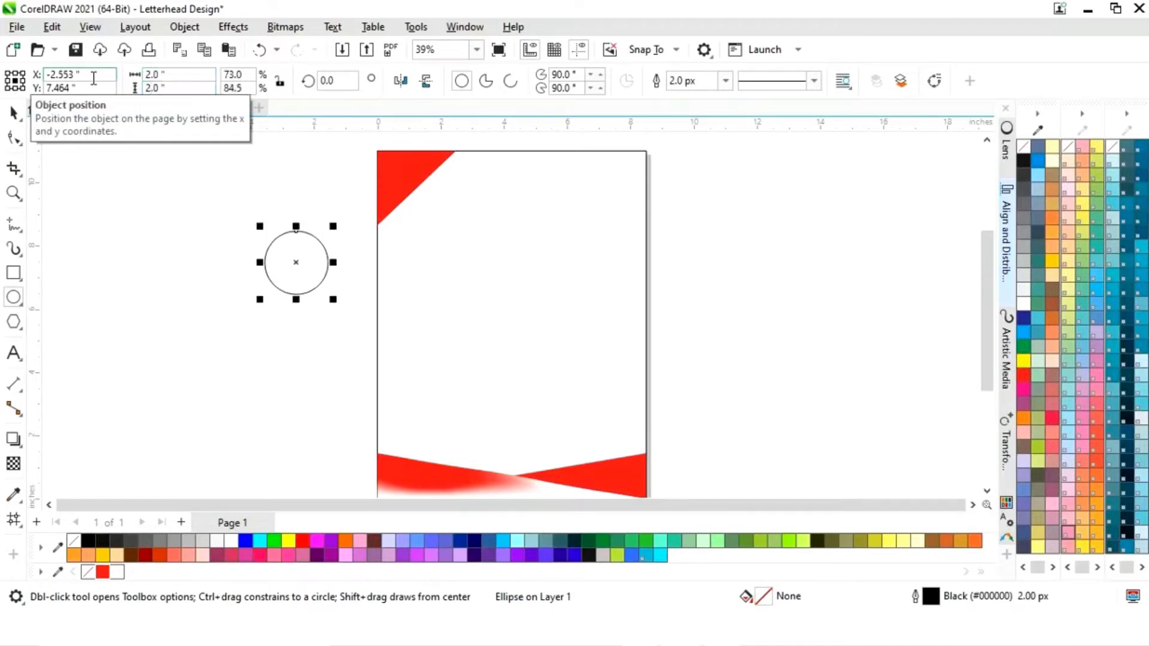
# Step: Move the circle over the red corner triangle's slanted edge and set its outline width to 16 px
pyautogui.click(13, 112)
pyautogui.moveTo(297, 265); pyautogui.dragTo(420, 198)
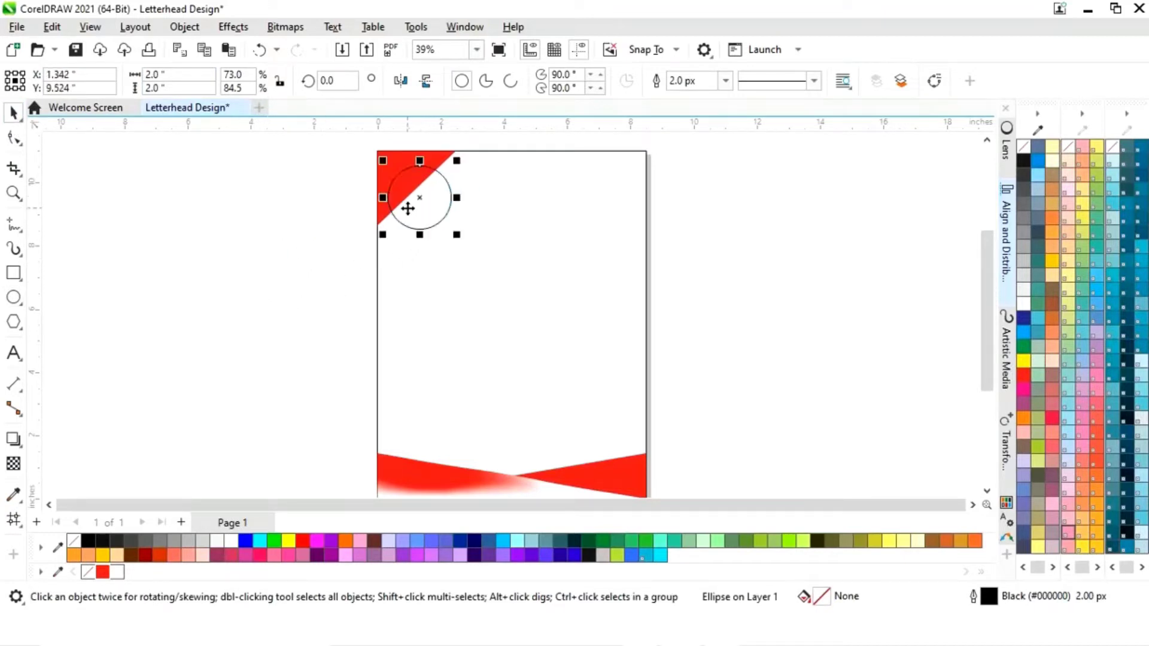
pyautogui.click(726, 82)
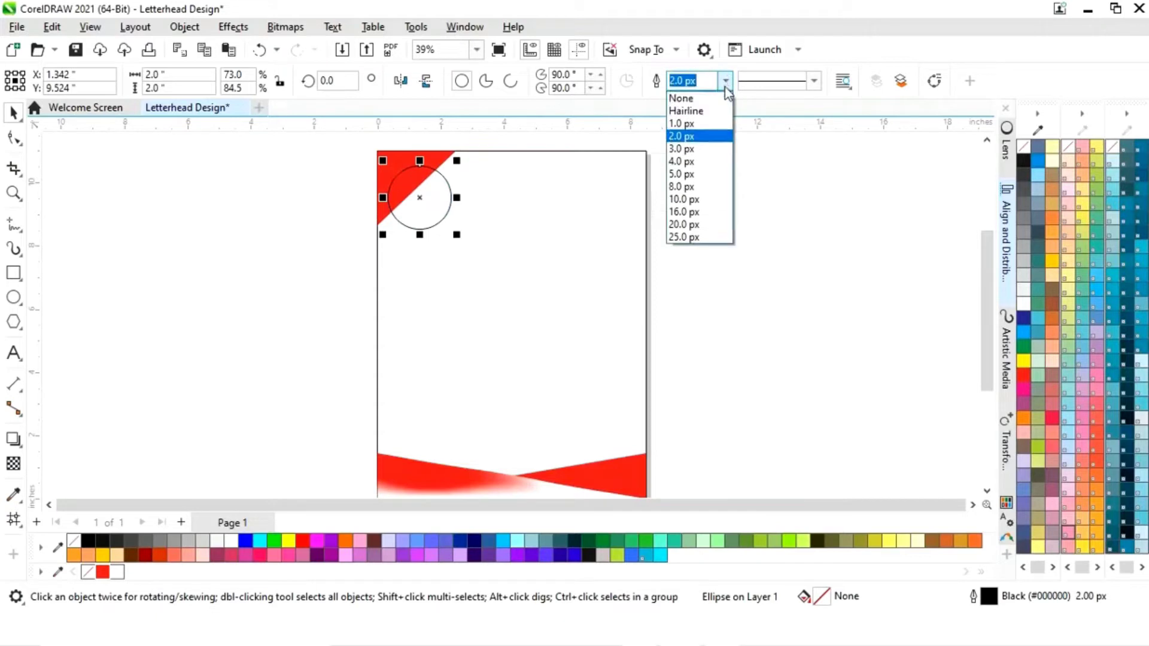
pyautogui.click(687, 187)
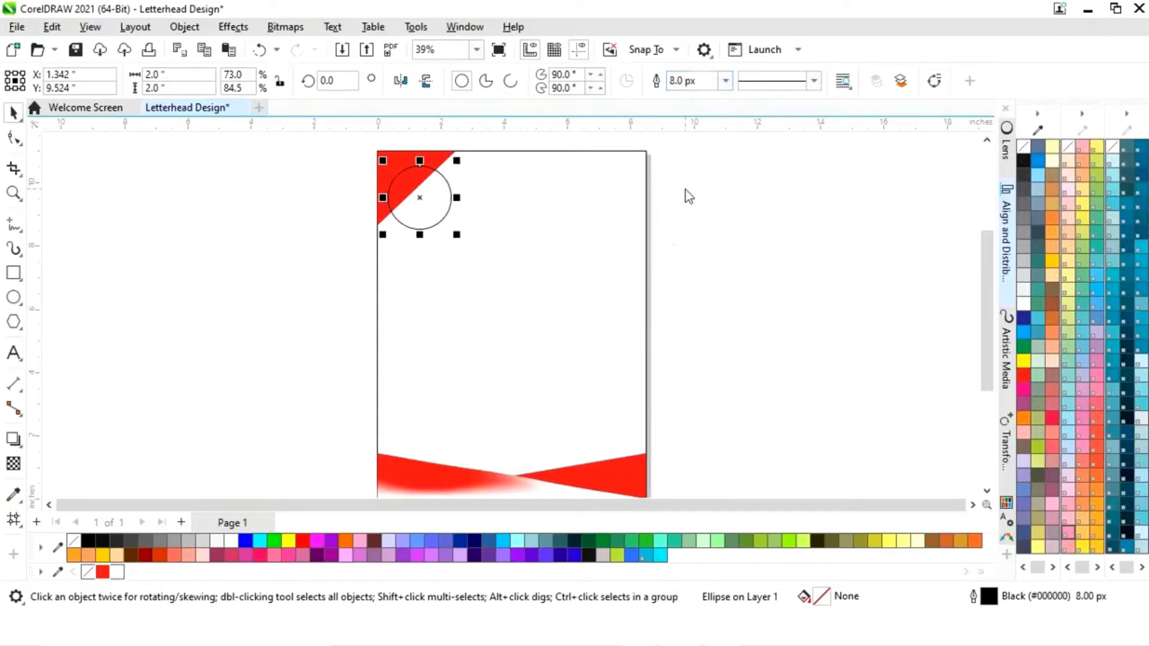
pyautogui.click(726, 82)
pyautogui.click(683, 211)
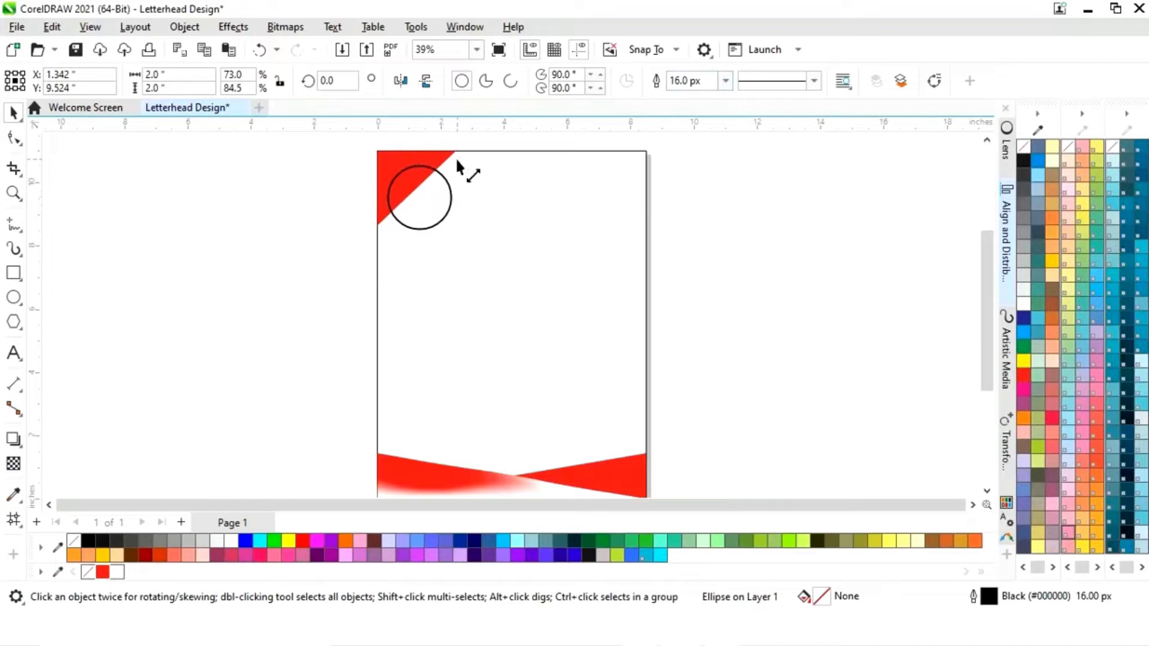
# Step: Enlarge the circle to about 2.23 inches and shift it close to the page's upper-left corner
pyautogui.moveTo(457, 161); pyautogui.dragTo(461, 156)
pyautogui.moveTo(425, 216)
pyautogui.mouseDown()
pyautogui.moveTo(418, 197)
pyautogui.moveTo(418, 211)
pyautogui.mouseUp()
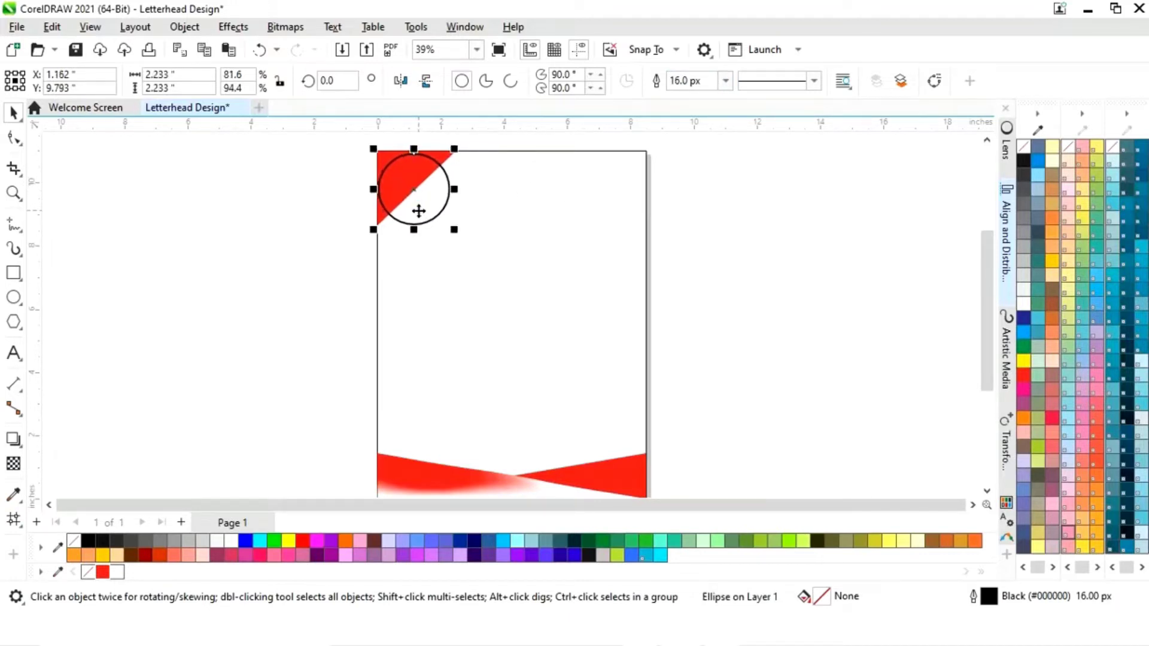
pyautogui.click(310, 253)
# Step: Make a concentric copy of the circle about 1.87 inches across and fill it red with no outline
pyautogui.click(444, 205)
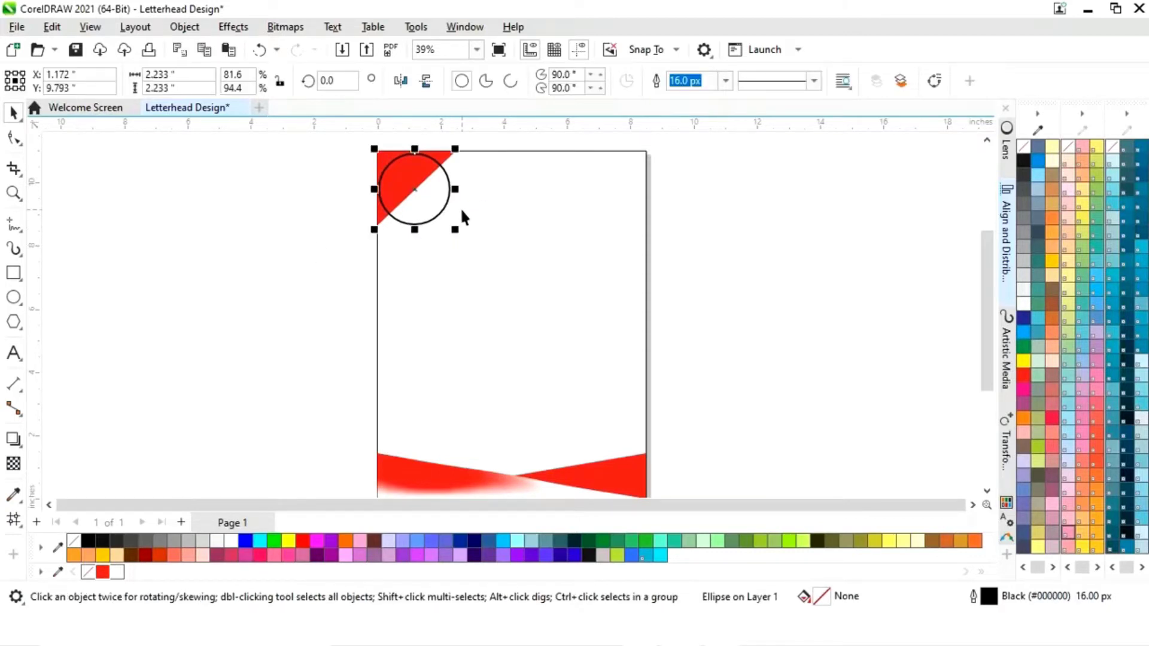
pyautogui.hotkey('ctrl', 'pagedown')
pyautogui.moveTo(456, 231); pyautogui.dragTo(450, 224)
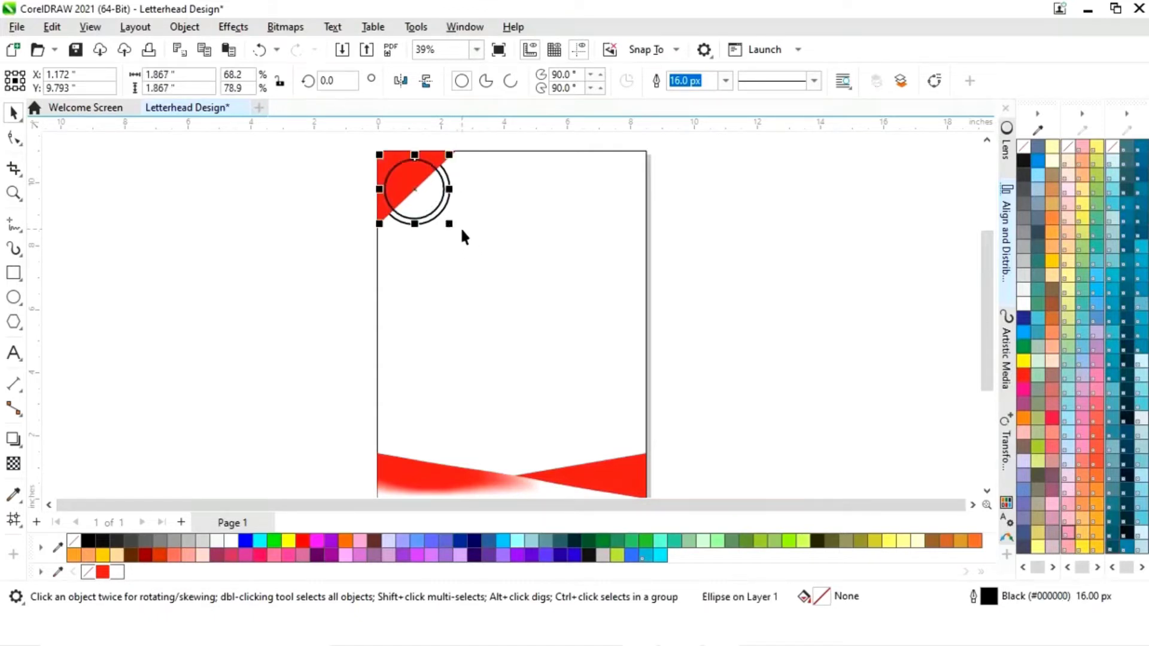
pyautogui.click(102, 572)
pyautogui.rightClick(88, 572)
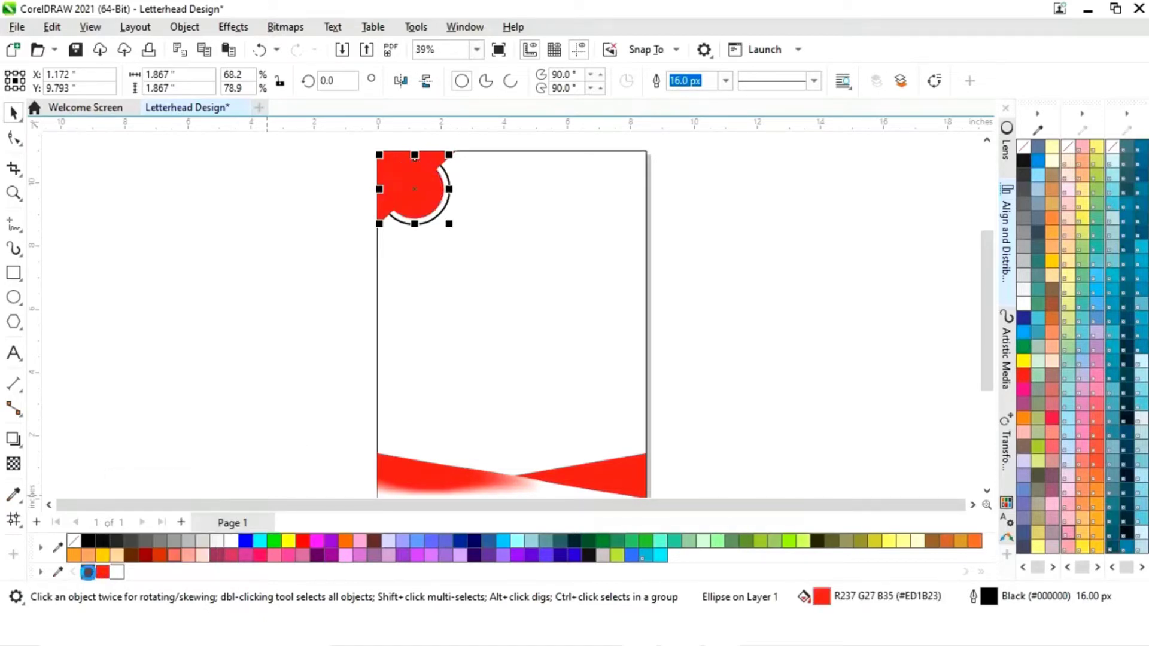
# Step: Add a smaller copy about 1.77 inches across inside the red circle and fill it white
pyautogui.press('z')
pyautogui.moveTo(342, 145); pyautogui.dragTo(518, 272)
pyautogui.moveTo(554, 353); pyautogui.dragTo(557, 357)
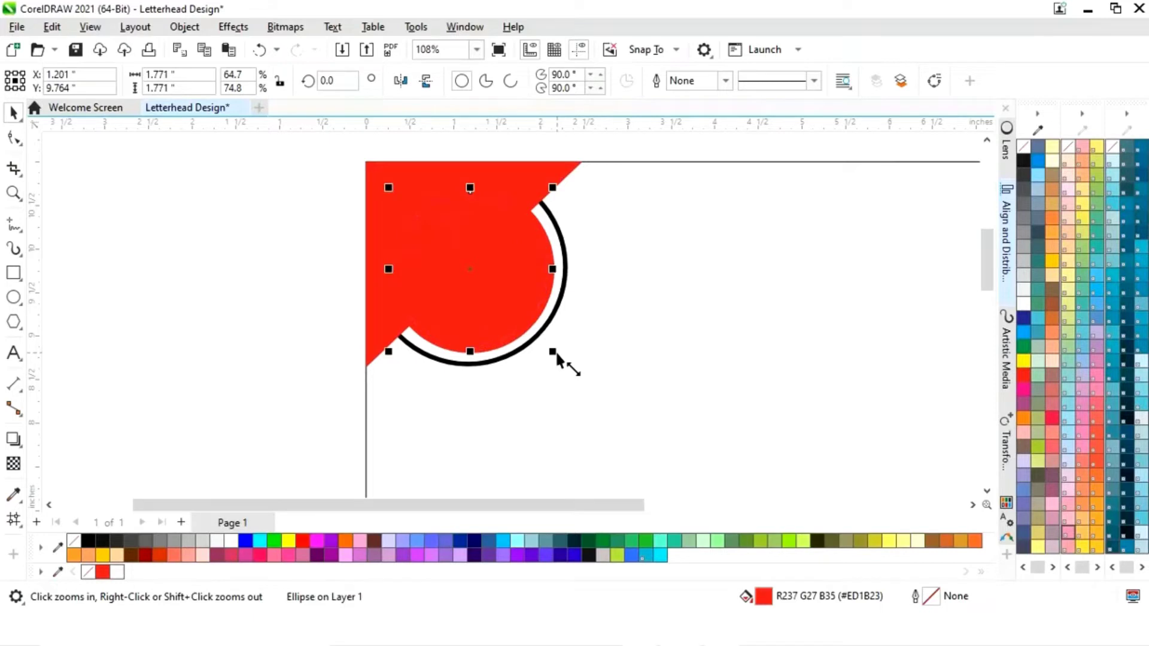
pyautogui.click(116, 573)
pyautogui.hotkey('shift', 'F4')
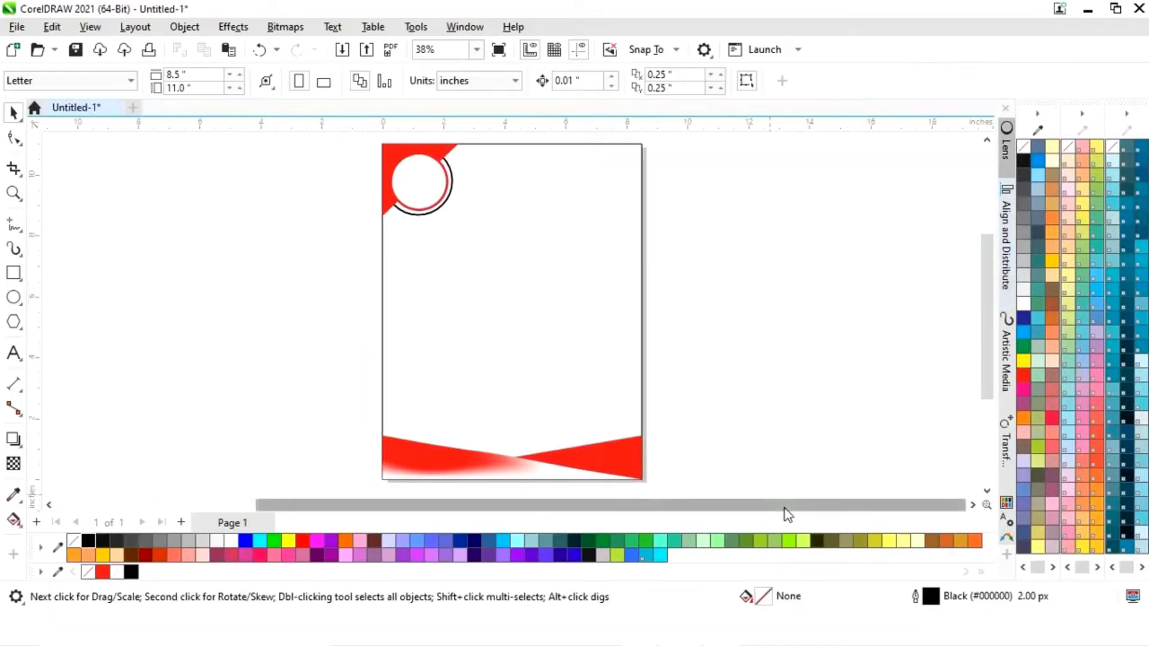
# Step: Group the triangle logo and place it in the white circle, with an enlarged copy about 3.93 × 3.07 inches mid-page
pyautogui.moveTo(787, 513); pyautogui.dragTo(625, 514)
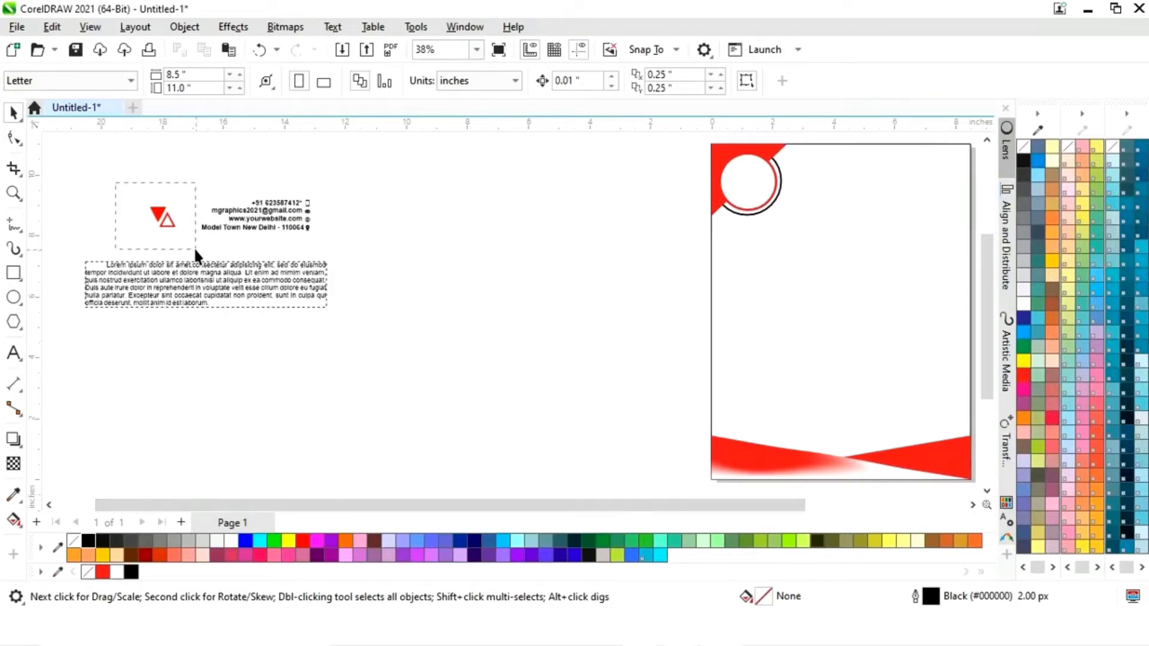
pyautogui.moveTo(196, 252); pyautogui.dragTo(903, 269)
pyautogui.hotkey('ctrl', 'g')
pyautogui.click(972, 505)
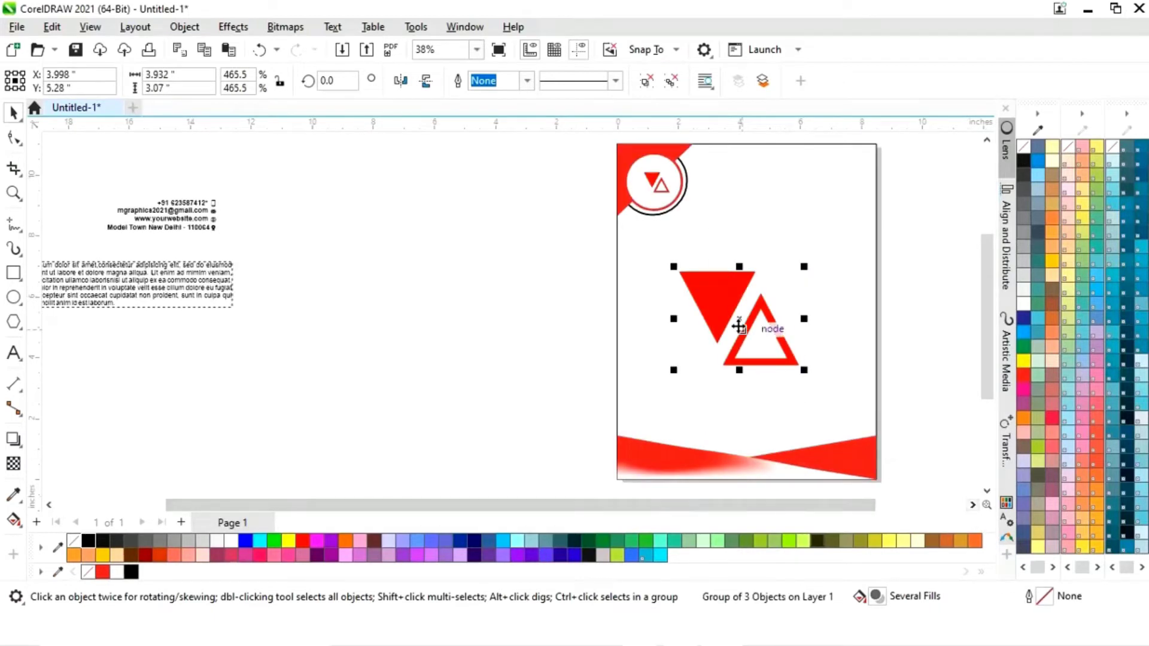
pyautogui.moveTo(739, 319); pyautogui.dragTo(746, 310)
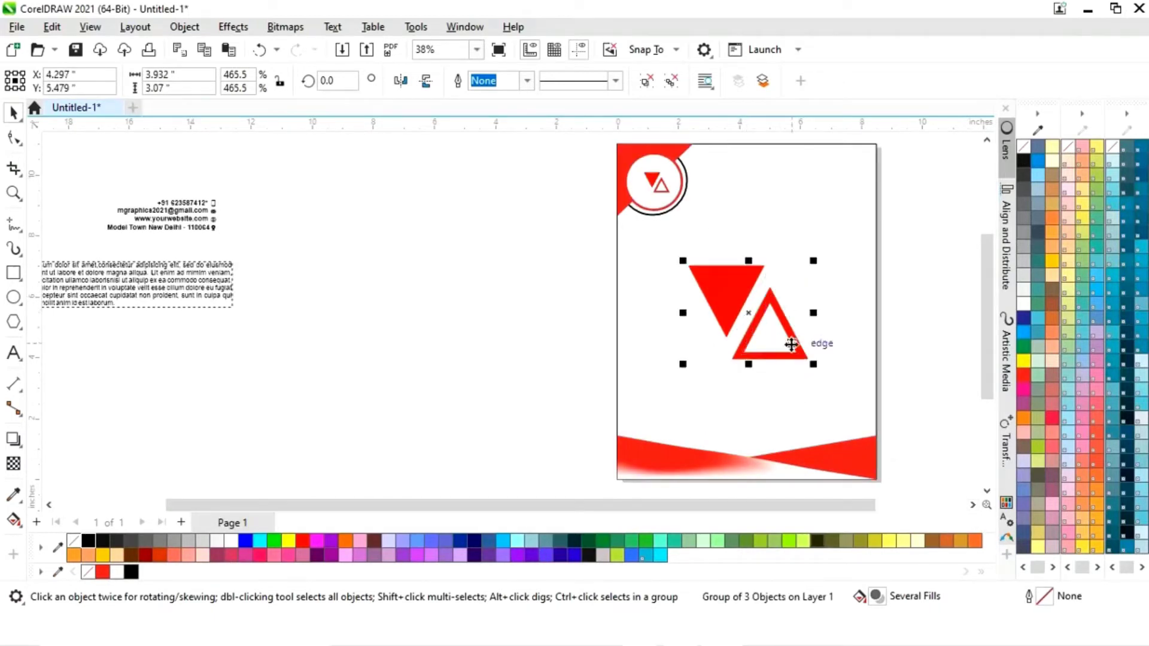
# Step: Fill the page rectangle with white
pyautogui.click(885, 349)
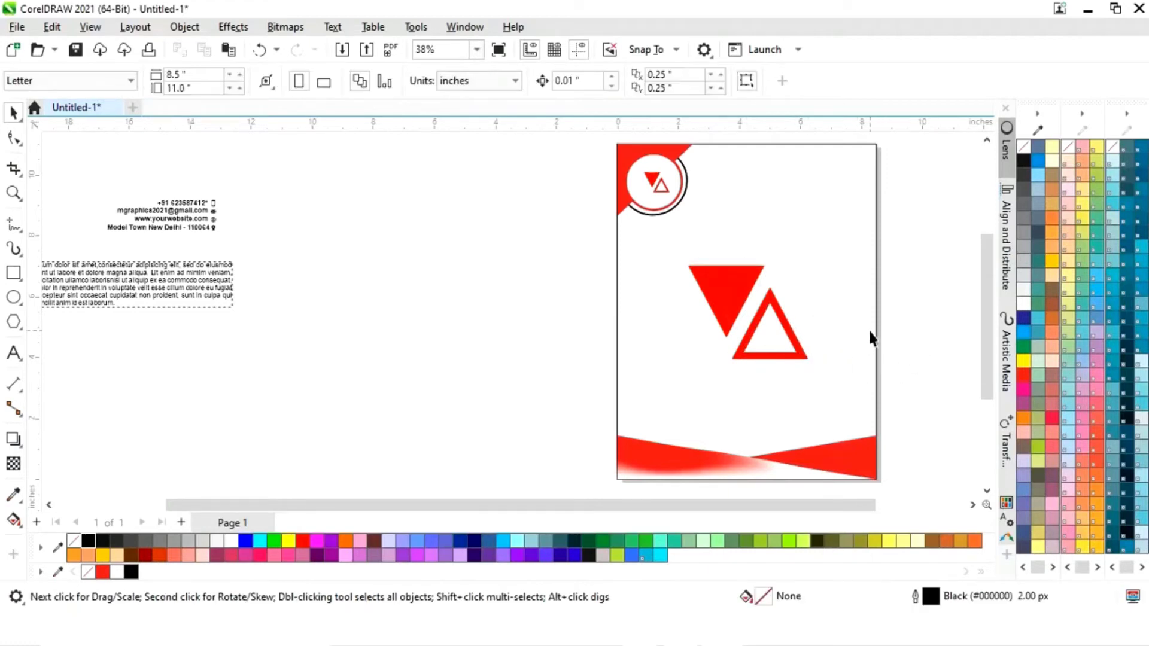
pyautogui.click(870, 338)
pyautogui.click(230, 540)
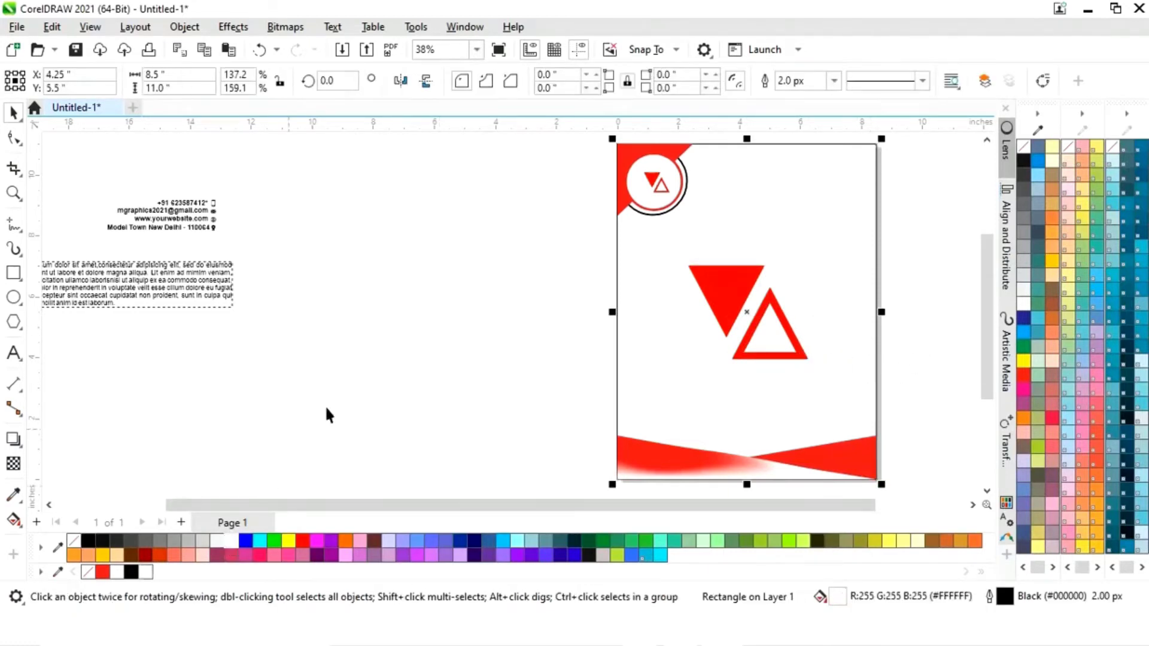
pyautogui.press('Escape')
# Step: Apply a uniform transparency of 83 to the enlarged logo and centre it horizontally on the page rectangle
pyautogui.click(760, 319)
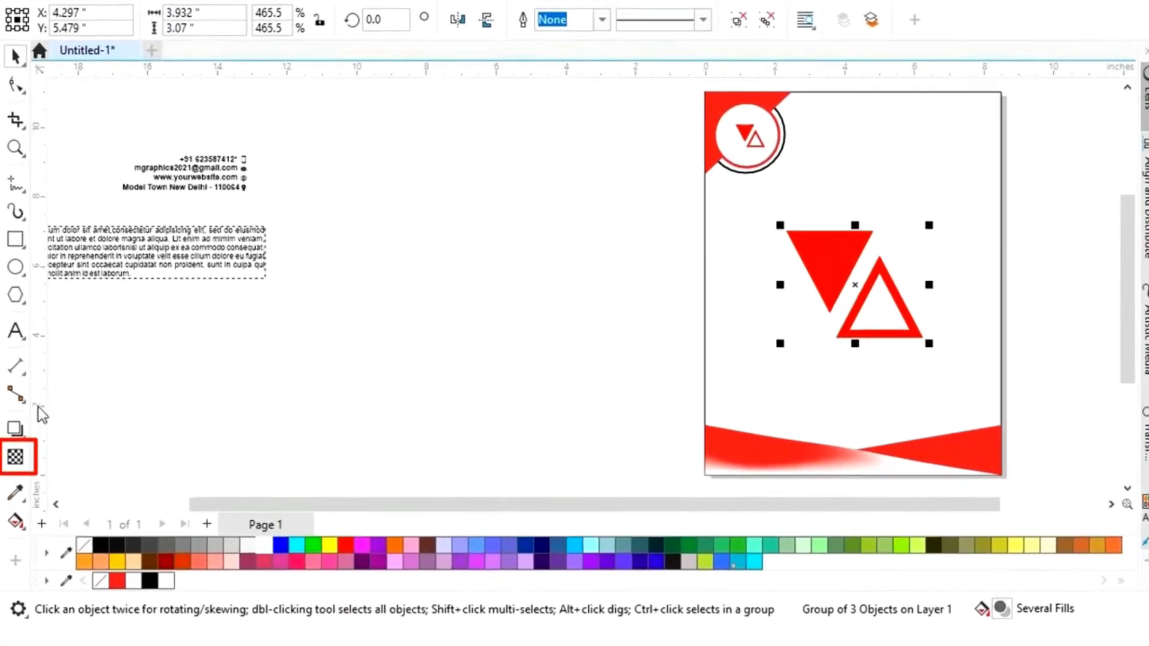
pyautogui.click(16, 458)
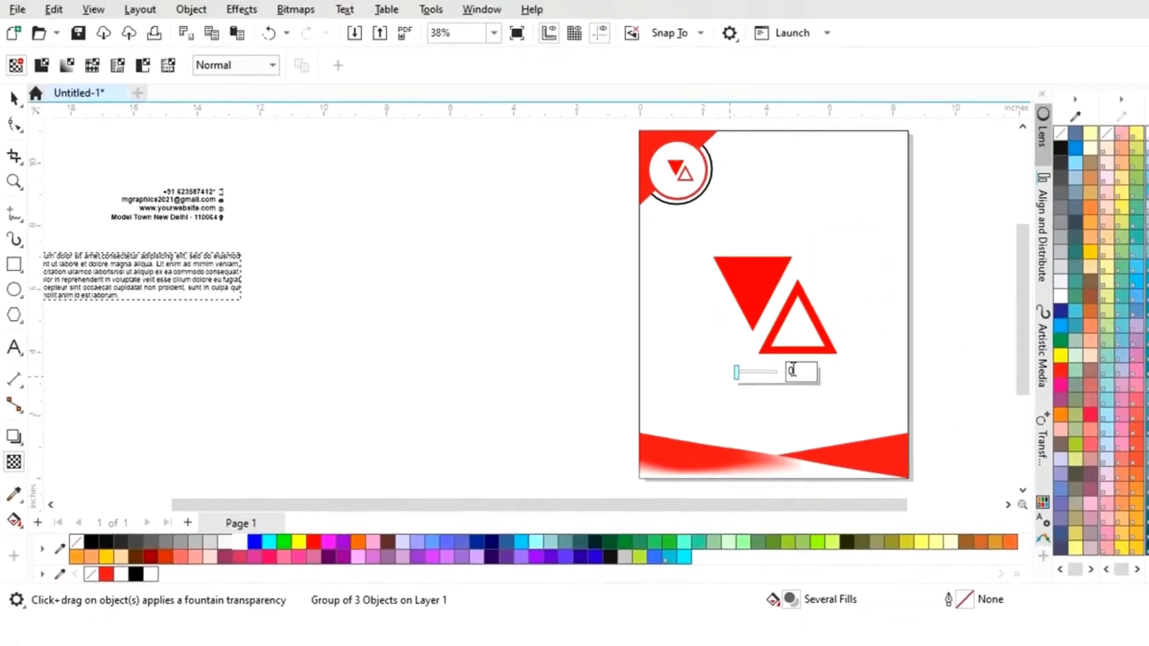
pyautogui.click(743, 378)
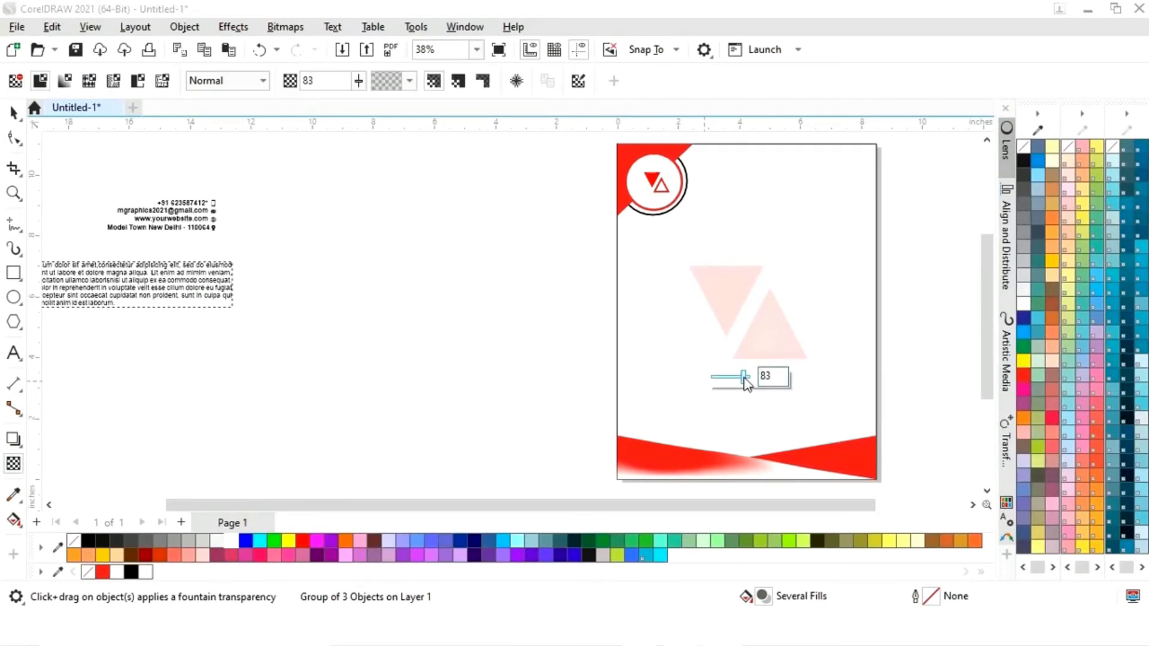
pyautogui.click(21, 117)
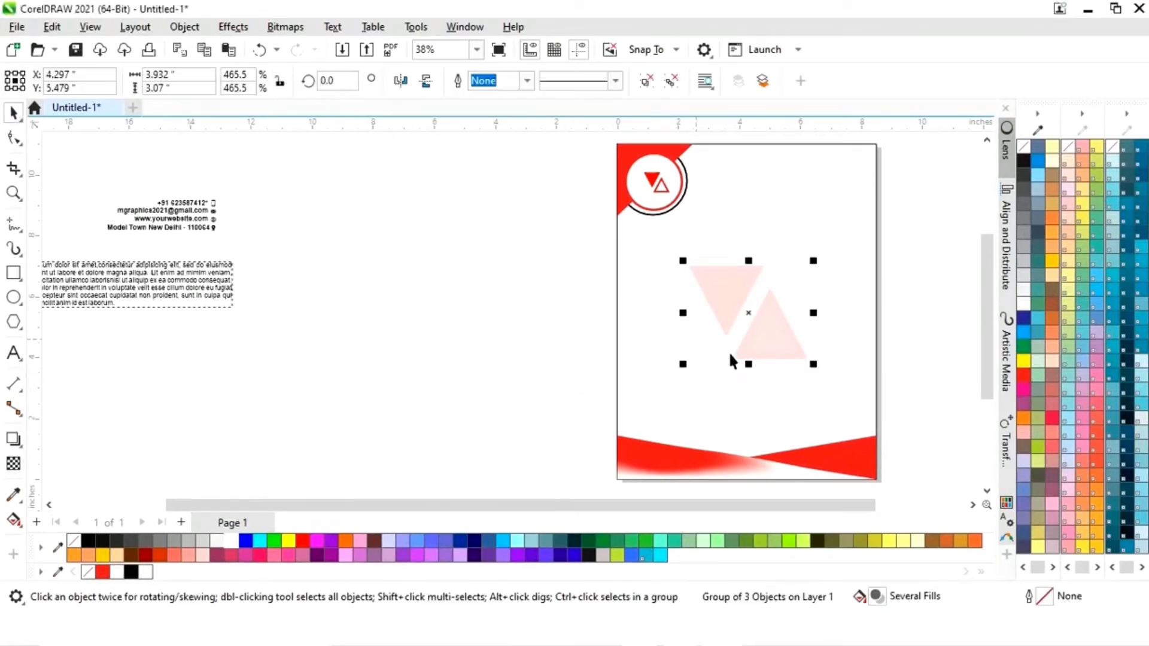
pyautogui.keyDown('shift'); pyautogui.click(851, 393); pyautogui.keyUp('shift')
pyautogui.click(943, 358)
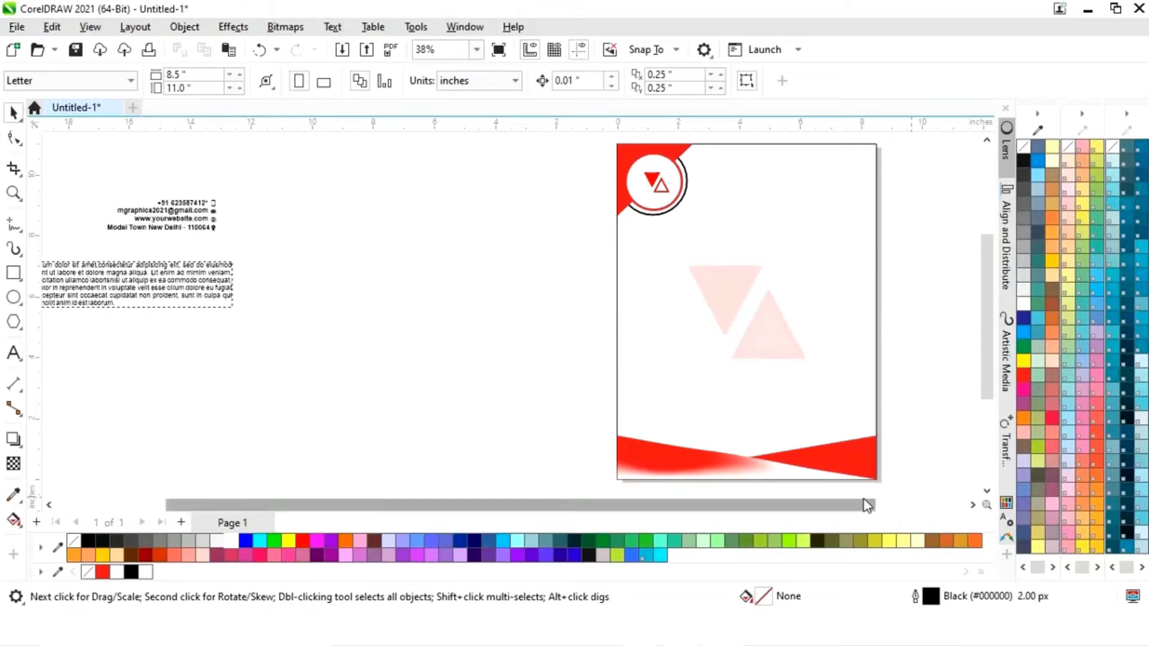
# Step: Move the contact details group into the page's upper-right corner and fill it red
pyautogui.click(174, 220)
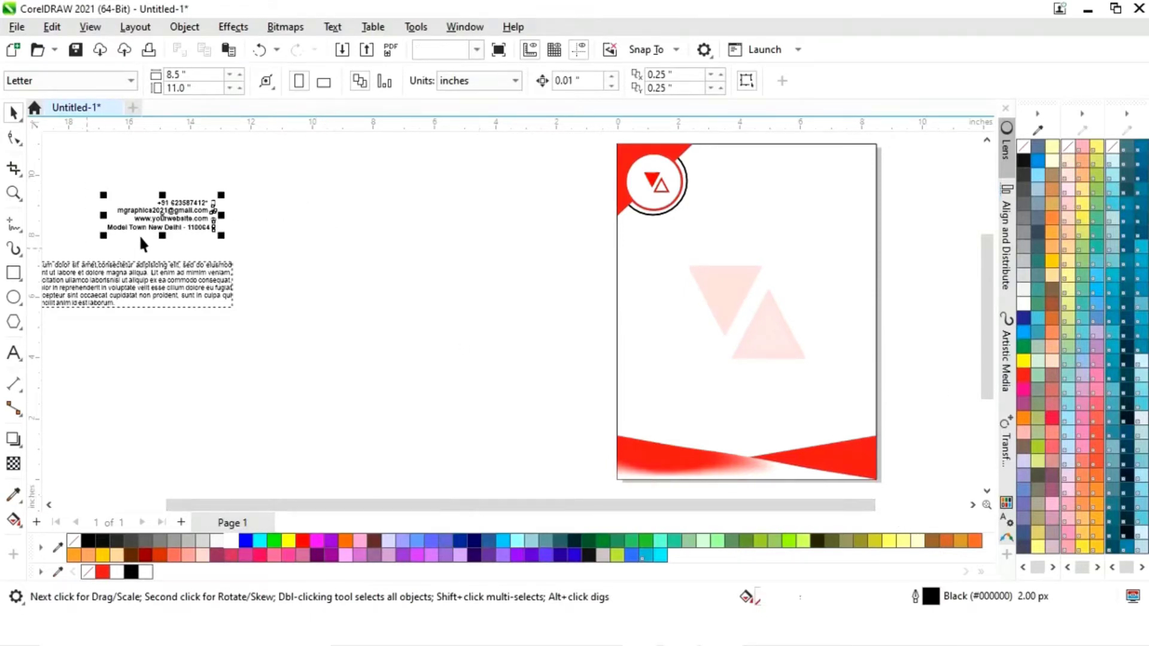
pyautogui.moveTo(174, 221); pyautogui.dragTo(817, 161)
pyautogui.click(104, 572)
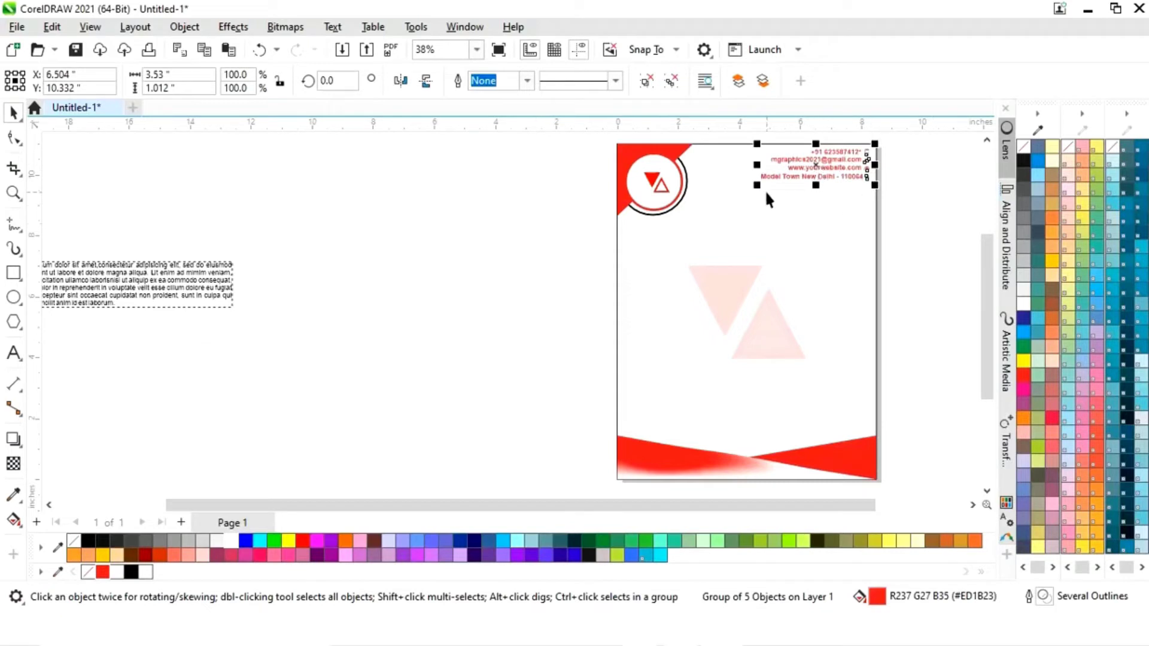
# Step: Scale the contact details group down to about 2.87 × 0.82 inches and nudge it slightly right and down
pyautogui.moveTo(757, 184); pyautogui.dragTo(776, 179)
pyautogui.press('Right')
pyautogui.press('Down')
pyautogui.press('Down')
pyautogui.press('Down')
pyautogui.press('Down')
pyautogui.press('Down')
pyautogui.press('Right')
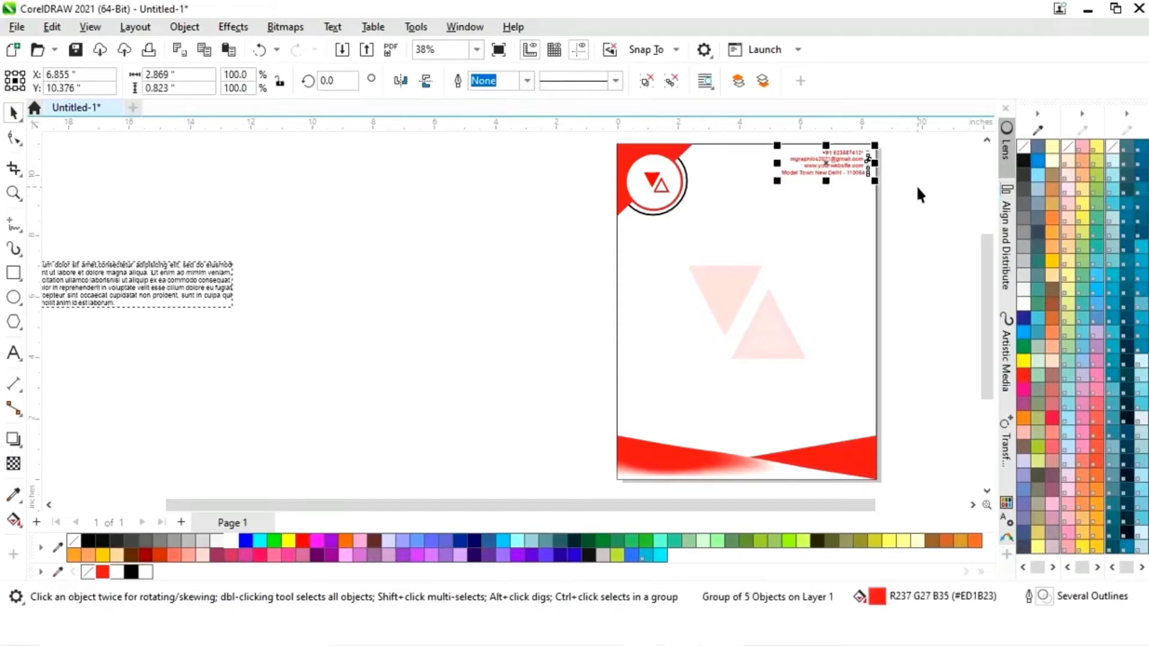
pyautogui.click(932, 218)
# Step: Move the Lorem ipsum paragraph closer to the left side of the letterhead page
pyautogui.click(160, 279)
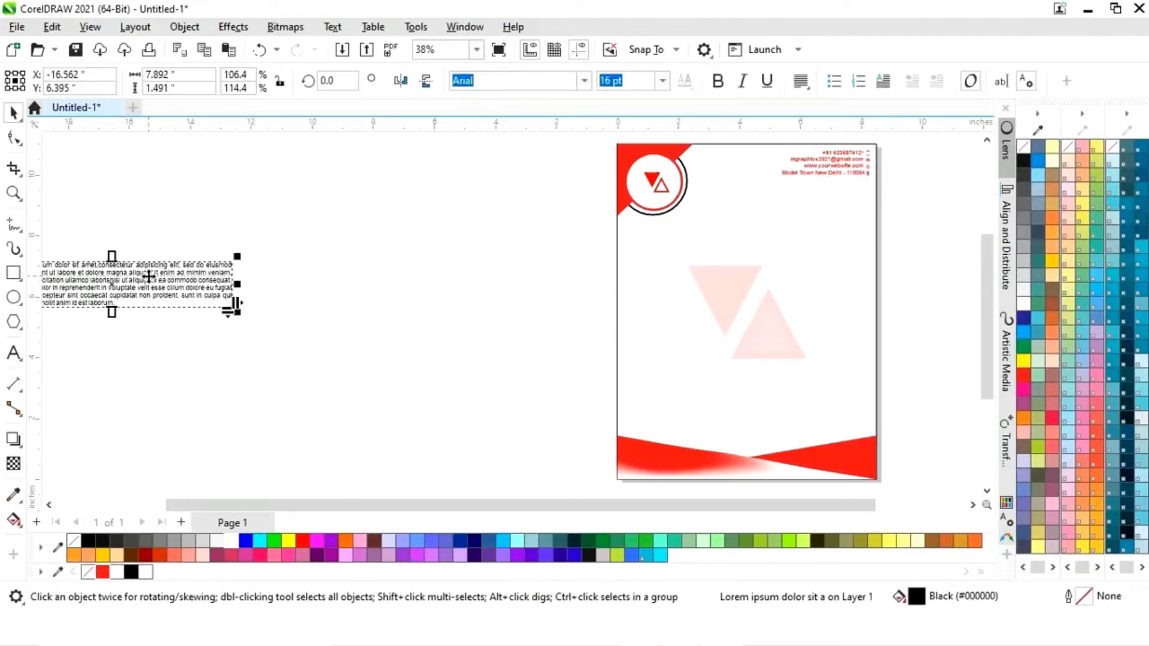
pyautogui.moveTo(159, 279); pyautogui.dragTo(434, 348)
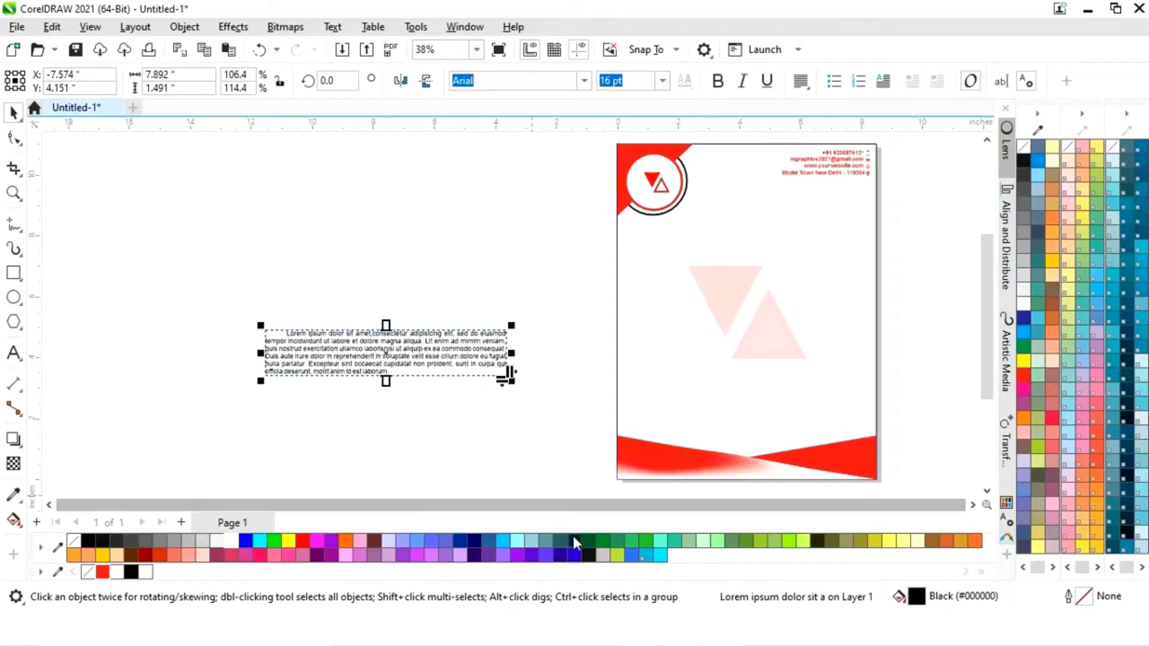
pyautogui.click(971, 505)
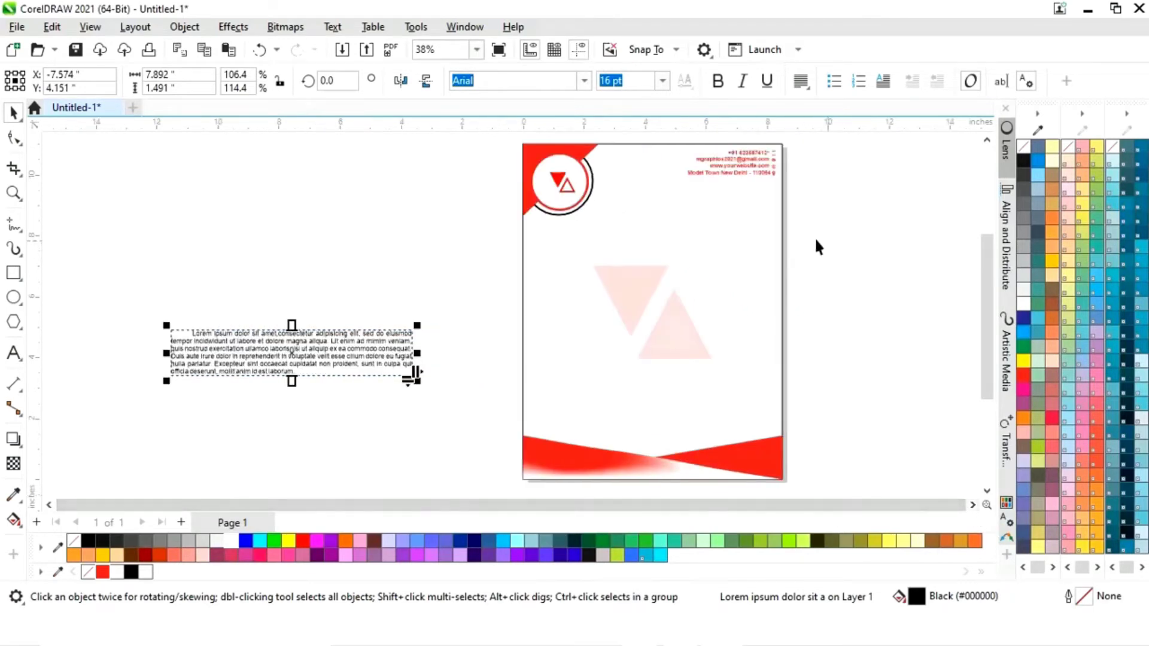
# Step: Add the text BRANDNAME in Arial above the Lorem ipsum paragraph and enlarge it to about 65 pt
pyautogui.click(12, 353)
pyautogui.click(198, 261)
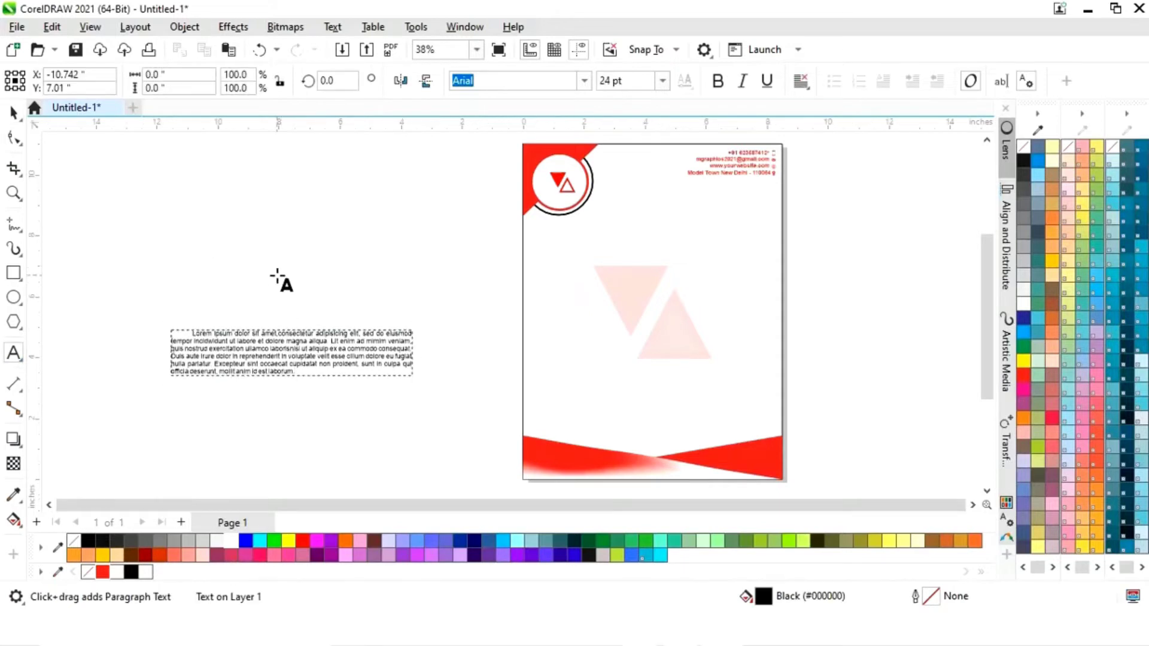
pyautogui.write('BRANDNAME')
pyautogui.click(13, 112)
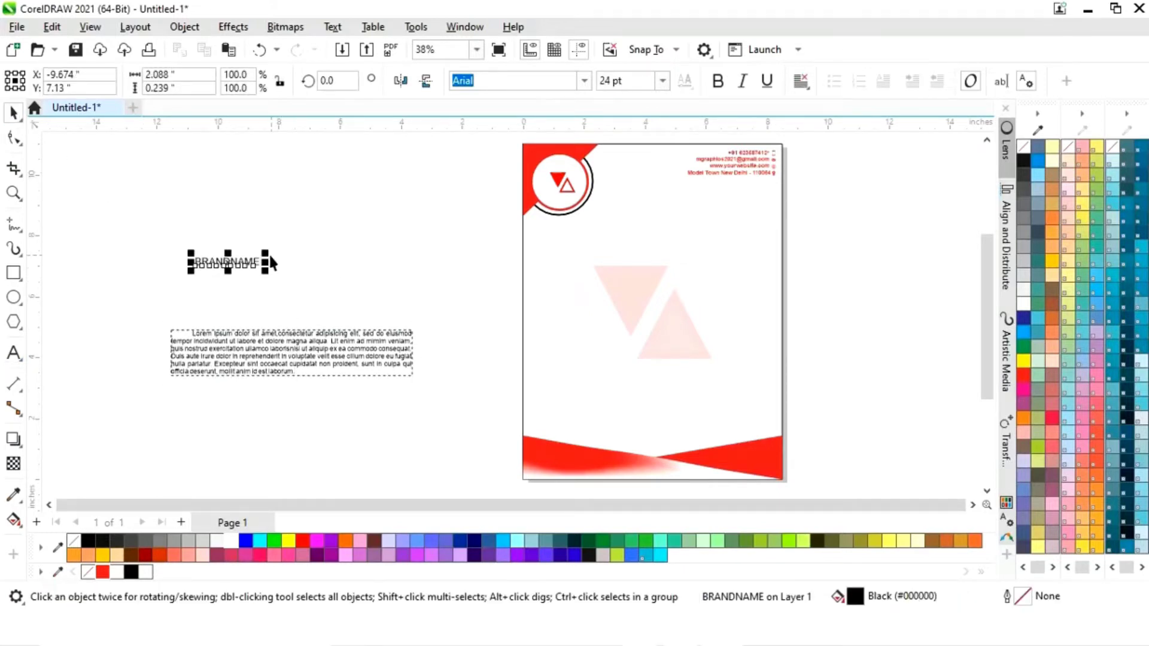
pyautogui.moveTo(266, 249); pyautogui.dragTo(377, 222)
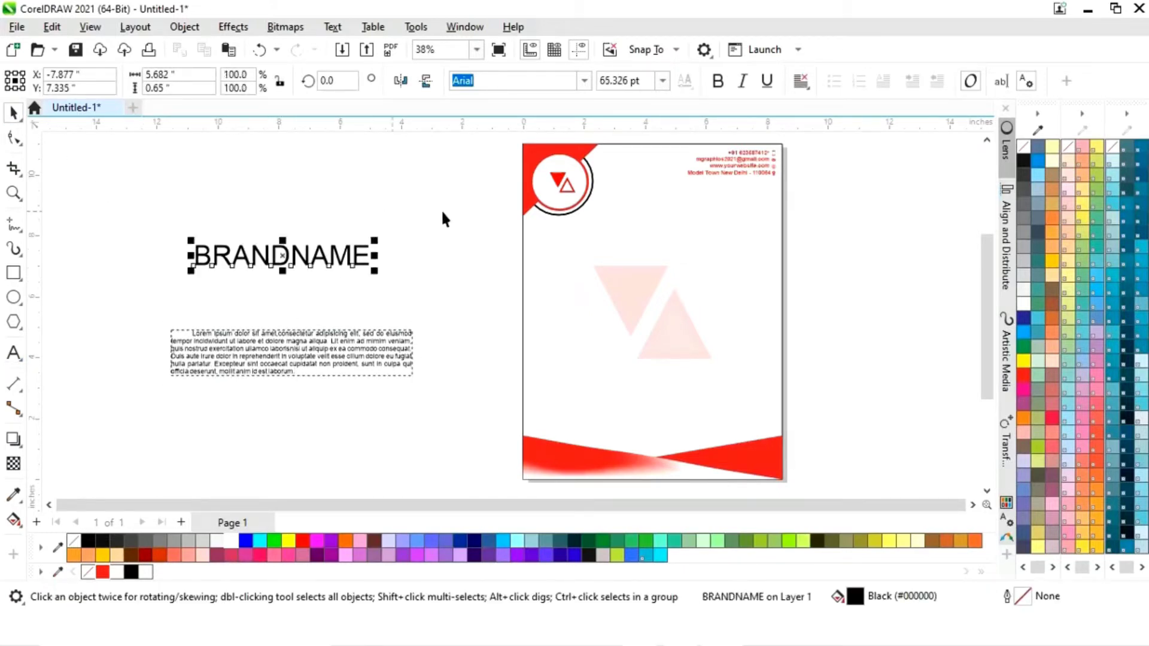
# Step: Scale the corner triangle, circles and logo down together to about 2.05 × 1.95 inches
pyautogui.moveTo(830, 206); pyautogui.dragTo(667, 172)
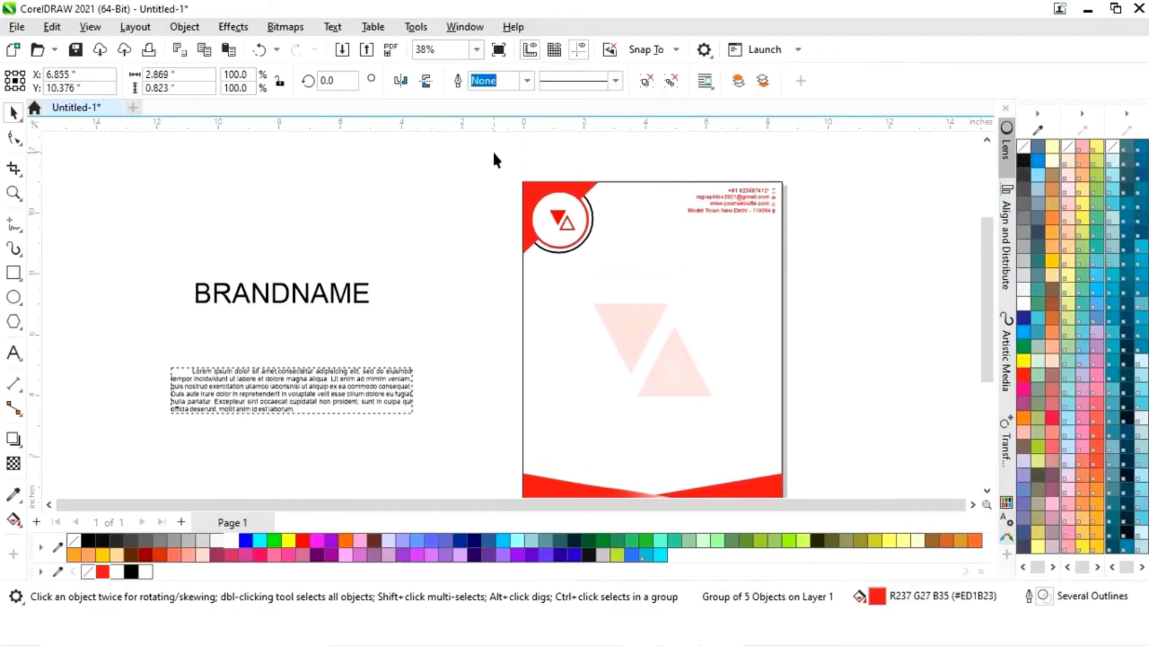
pyautogui.moveTo(492, 151); pyautogui.dragTo(592, 246)
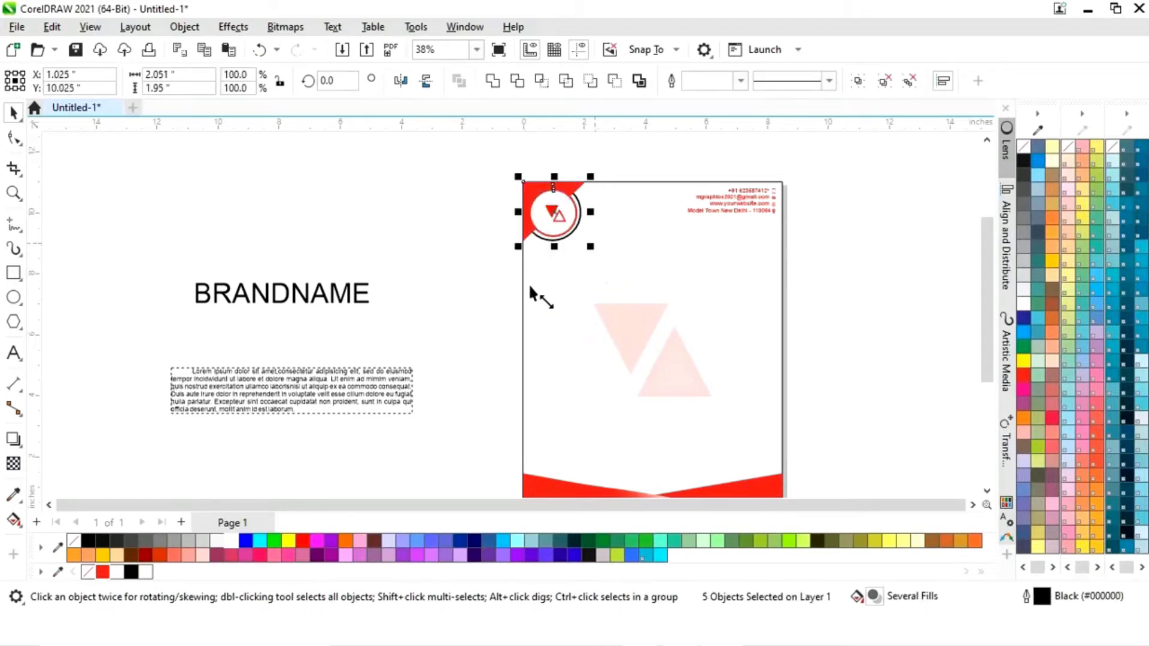
pyautogui.click(442, 289)
# Step: Scale the contact details group at the page's upper right down slightly
pyautogui.moveTo(806, 244); pyautogui.dragTo(805, 245)
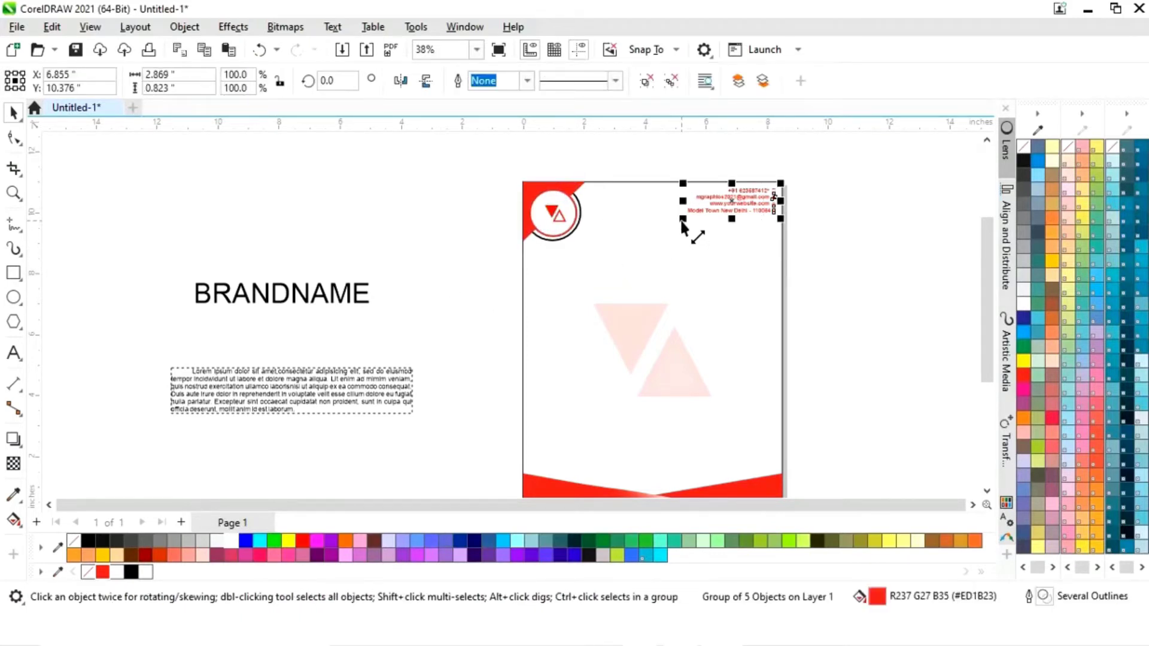
pyautogui.moveTo(683, 219); pyautogui.dragTo(691, 222)
pyautogui.click(738, 291)
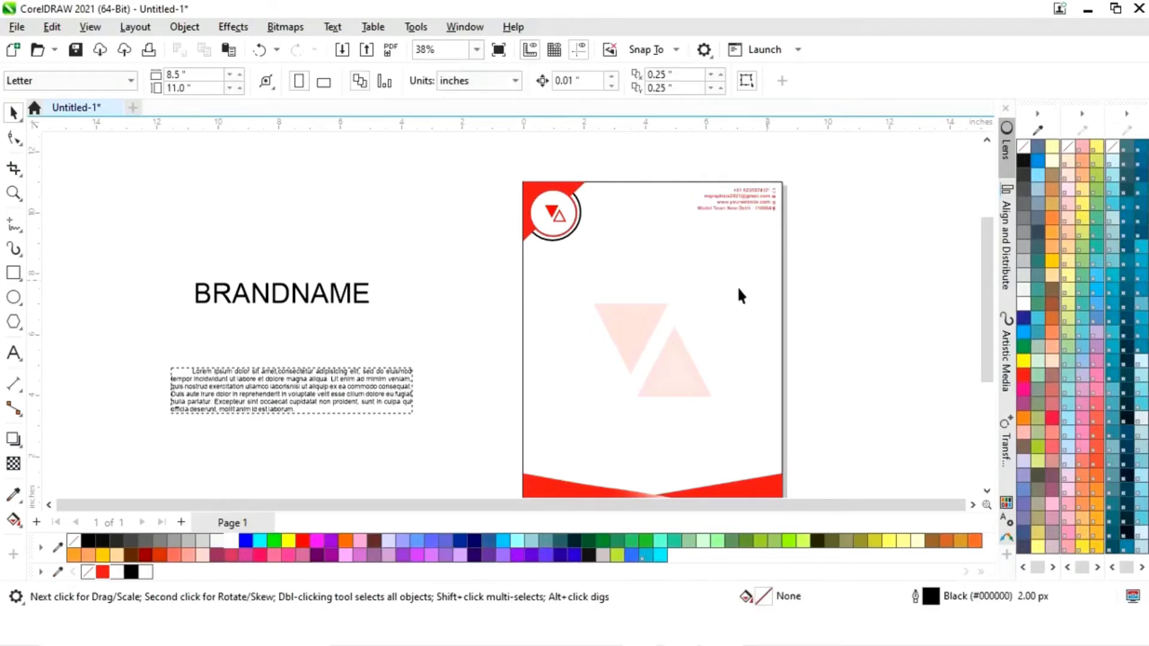
# Step: Move the BRANDNAME text onto the page beside the circular logo and scale it down to about 38.5 pt
pyautogui.moveTo(288, 299); pyautogui.dragTo(678, 255)
pyautogui.moveTo(771, 234); pyautogui.dragTo(748, 246)
pyautogui.moveTo(651, 257); pyautogui.dragTo(705, 212)
# Step: Scale the red contact details group in the page's upper-right corner down further
pyautogui.press('z')
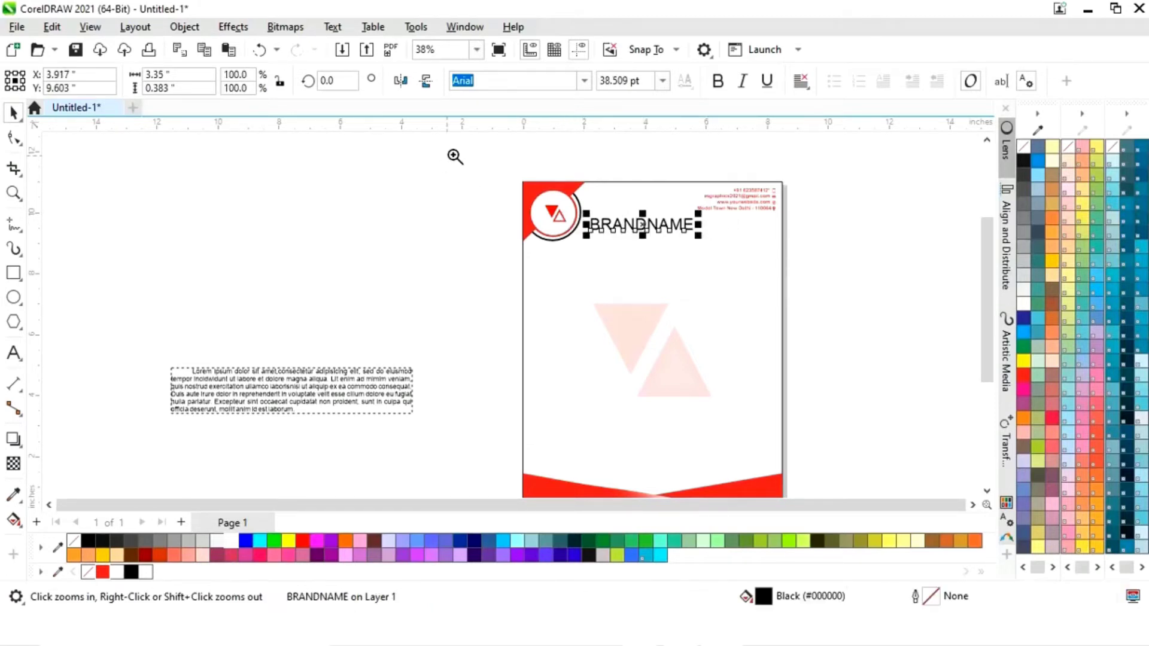
pyautogui.moveTo(812, 270); pyautogui.dragTo(812, 269)
pyautogui.moveTo(901, 207); pyautogui.dragTo(788, 323)
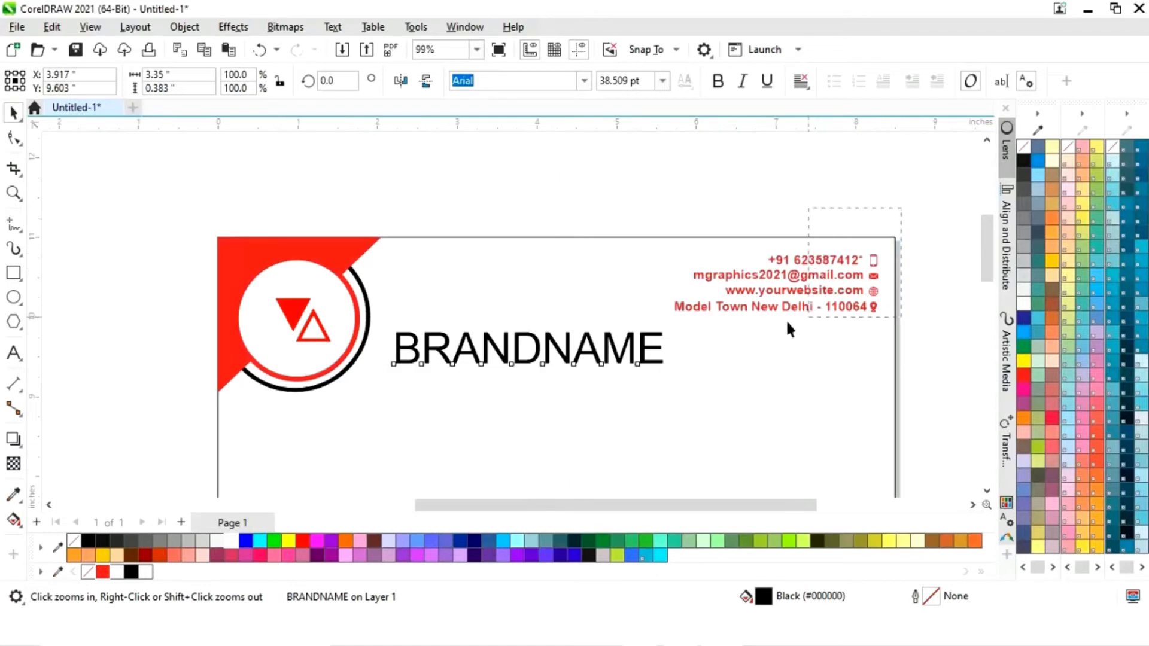
pyautogui.moveTo(670, 338); pyautogui.dragTo(718, 302)
pyautogui.click(691, 195)
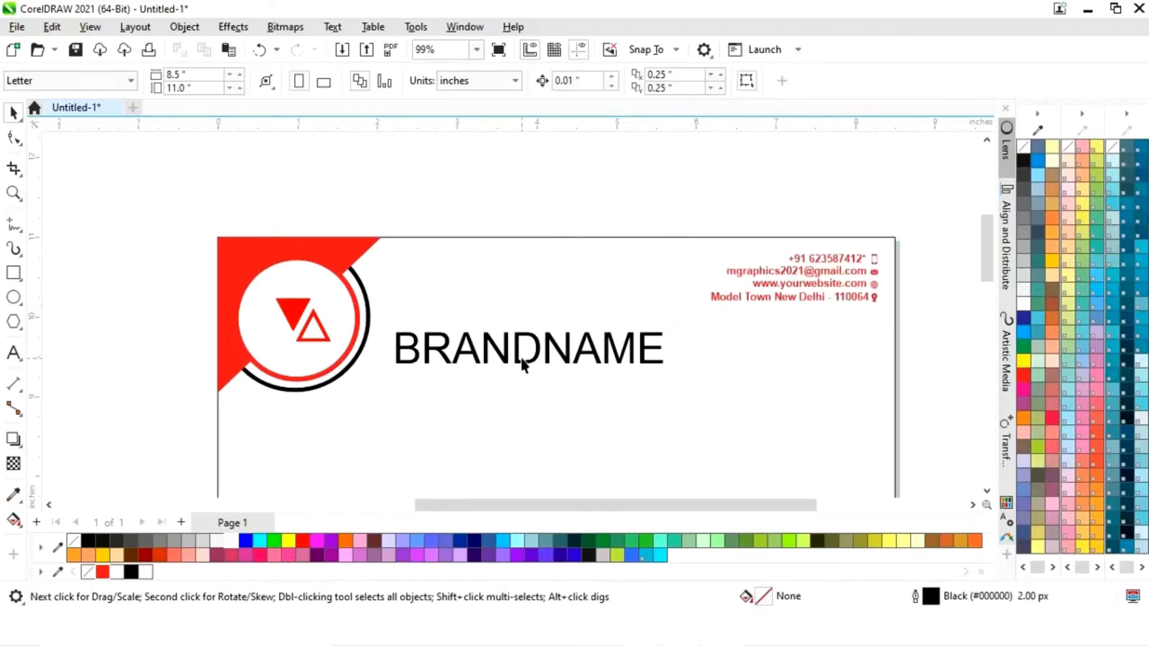
# Step: Move BRANDNAME straight up so it sits level with the middle of the circular logo
pyautogui.click(514, 359)
pyautogui.click(518, 358)
pyautogui.moveTo(530, 354); pyautogui.dragTo(528, 314)
# Step: Color the NAME part of BRANDNAME red (#ED1B23) and make the whole brand name bold
pyautogui.click(13, 353)
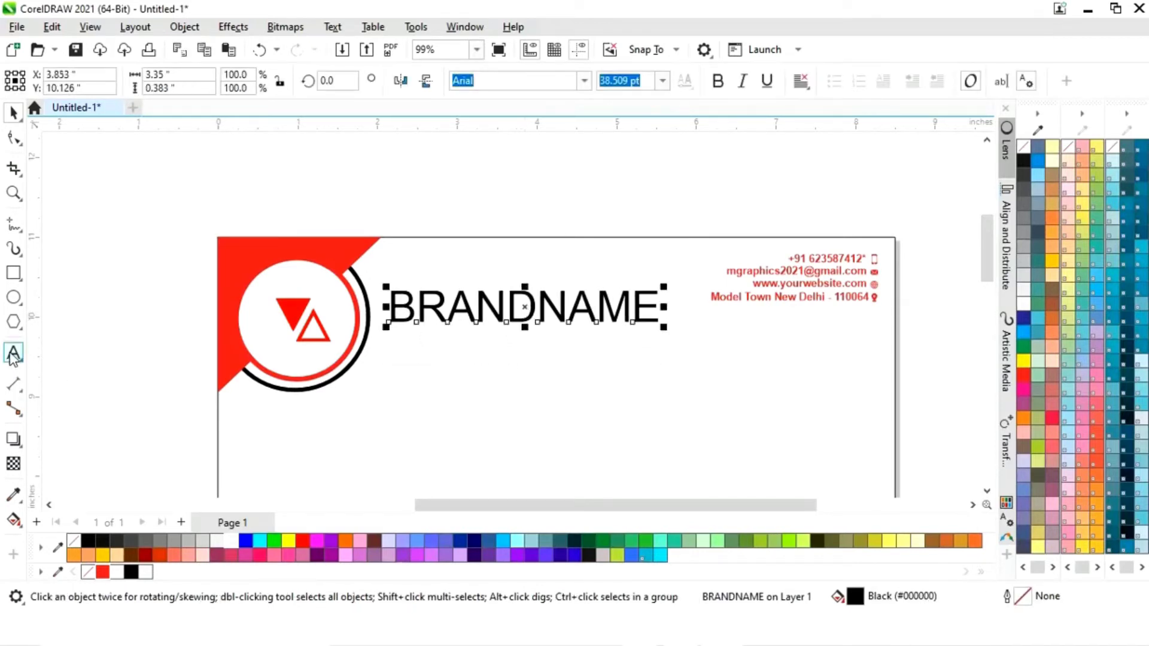
pyautogui.moveTo(660, 308); pyautogui.dragTo(534, 320)
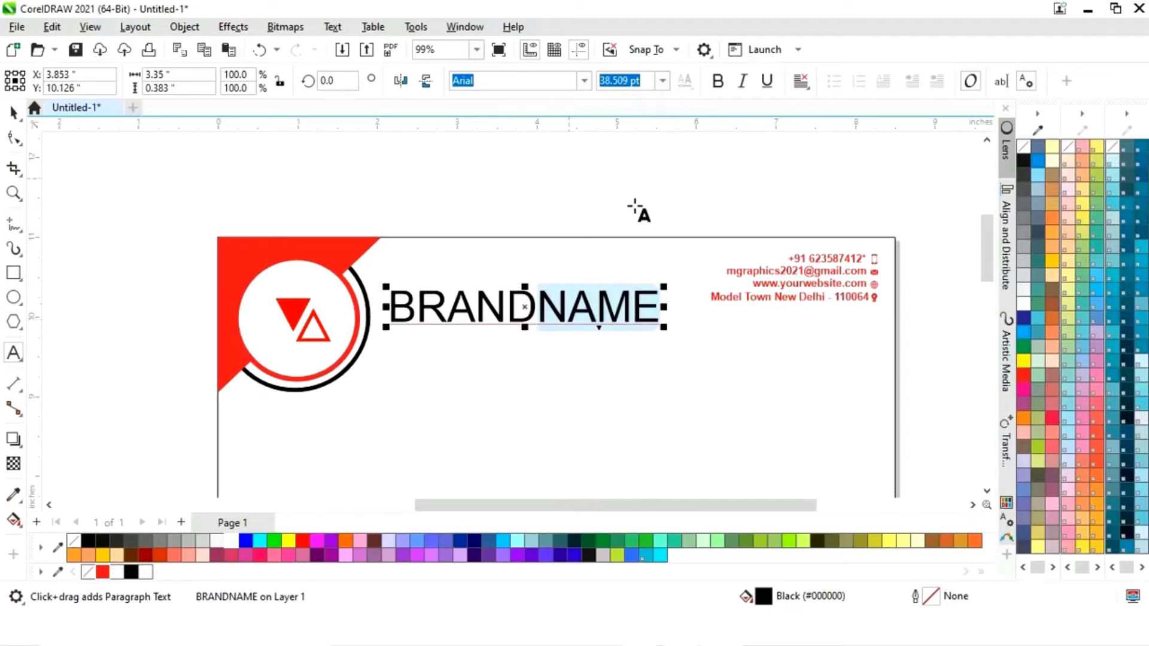
pyautogui.click(102, 572)
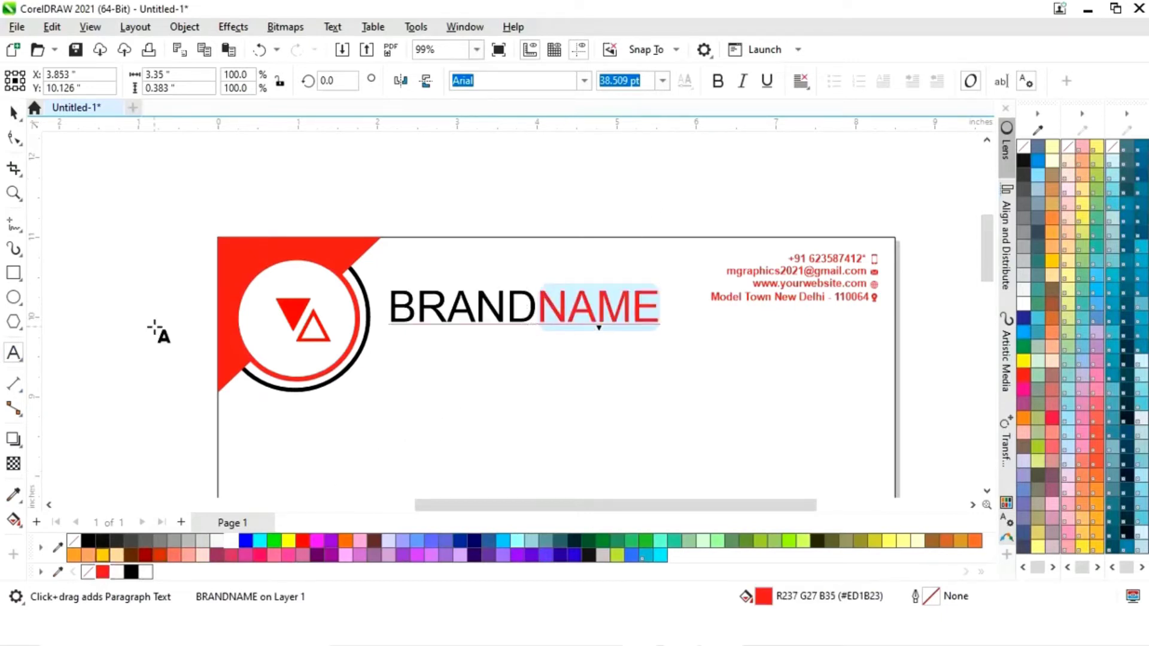
pyautogui.click(13, 111)
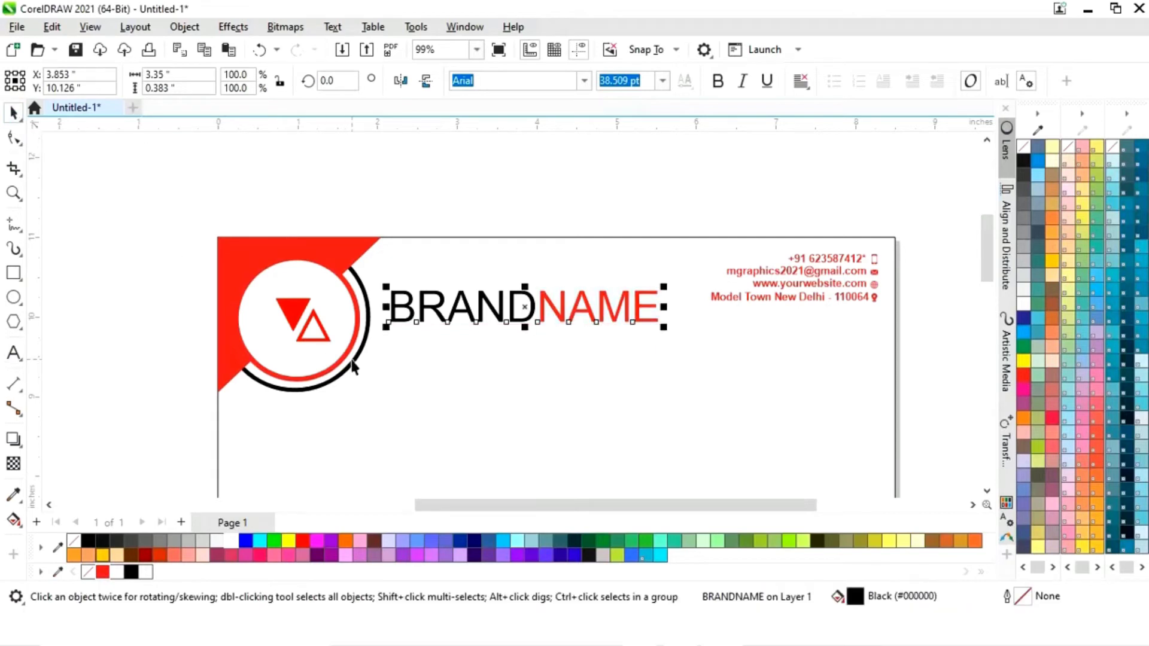
pyautogui.click(716, 89)
pyautogui.click(585, 149)
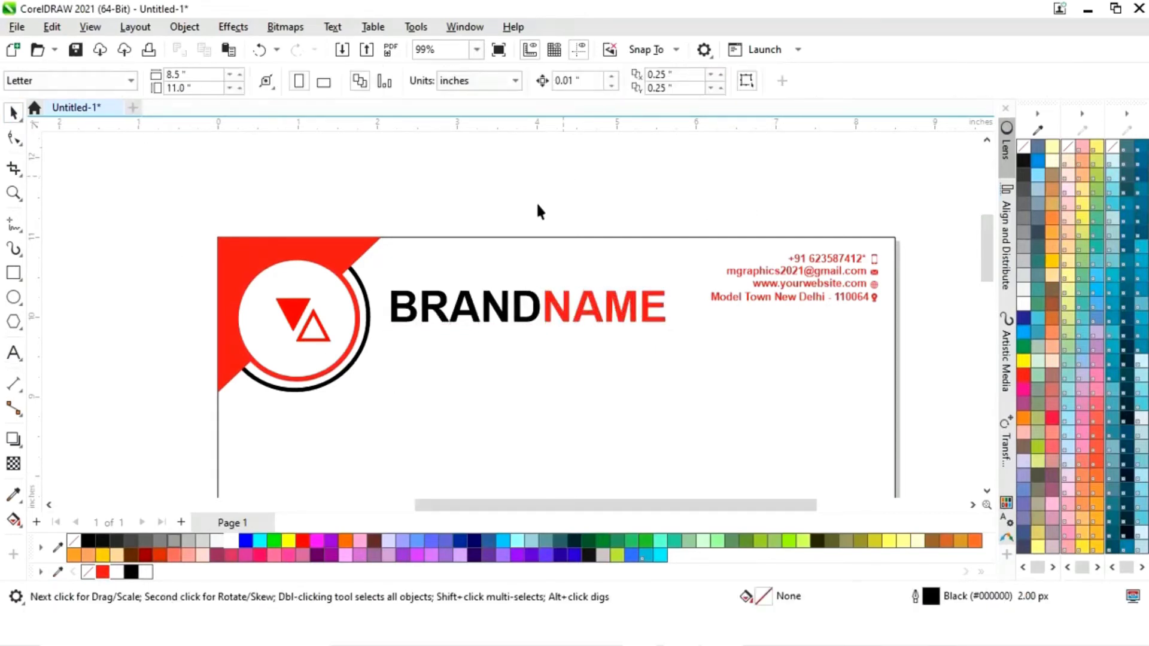
# Step: Add the letter-spaced Arial text TAGLINE GOES HERE below the logo and scale it down to about 11.3 pt
pyautogui.click(13, 353)
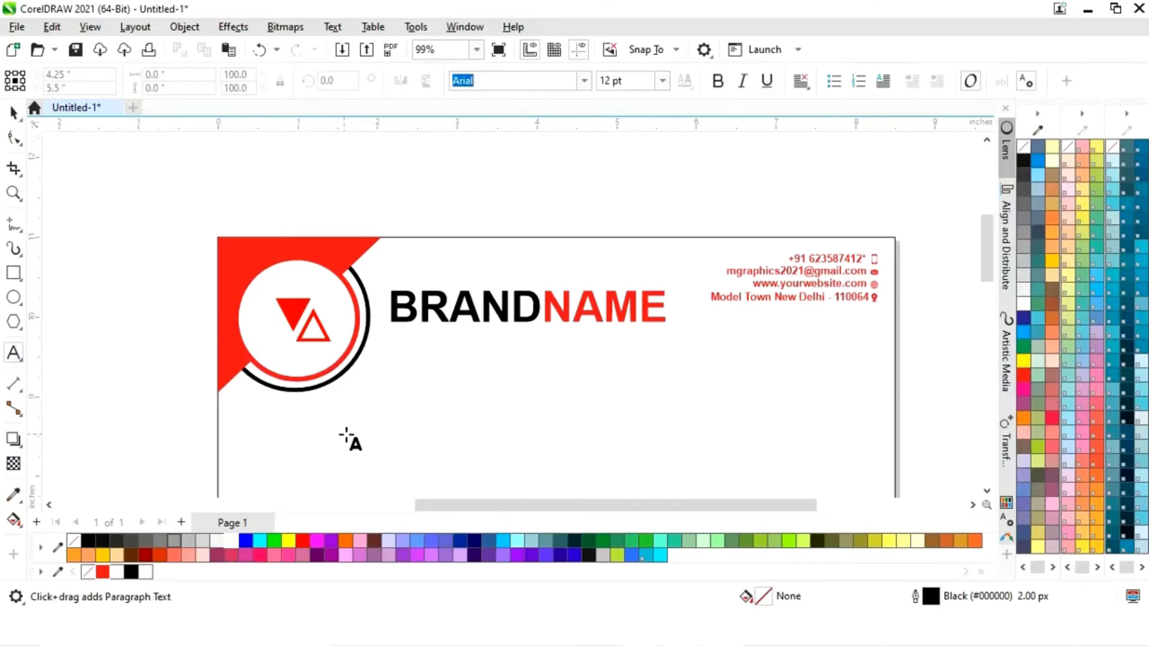
pyautogui.click(354, 434)
pyautogui.write('TAGL')
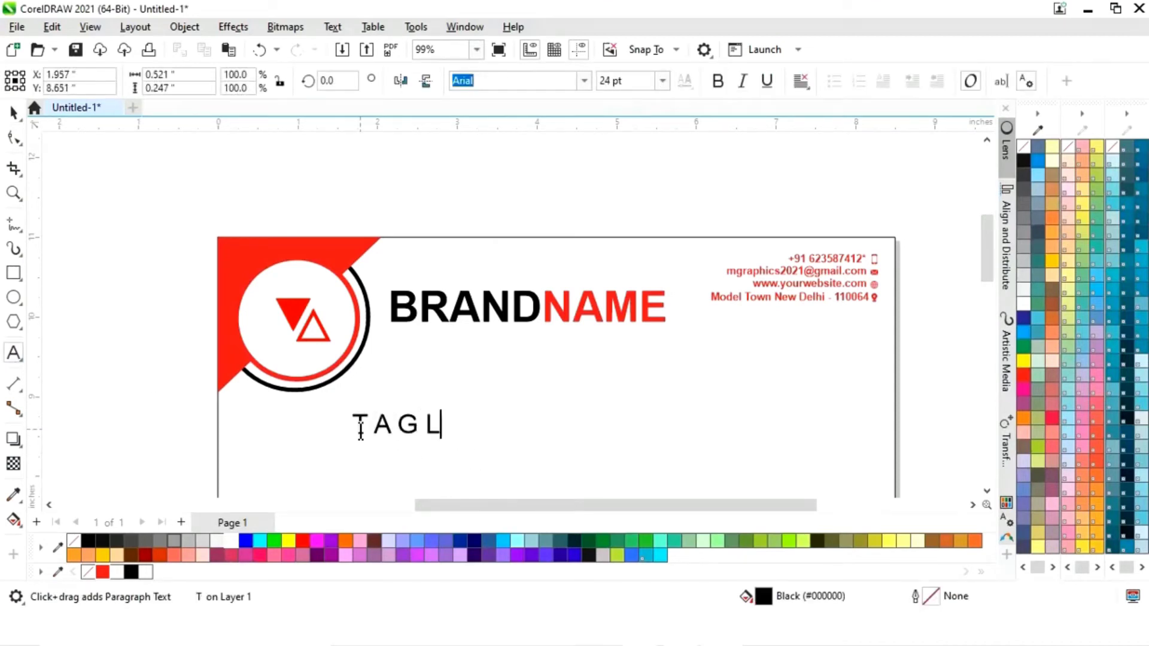
pyautogui.write('INE GO')
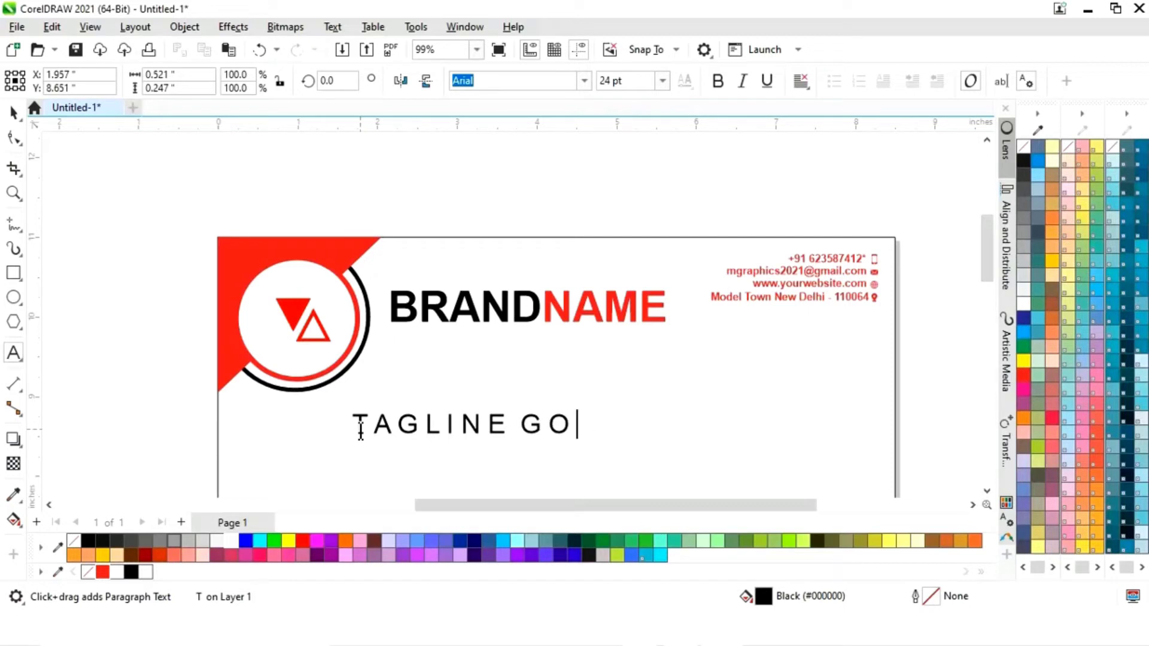
pyautogui.write('ES HERE')
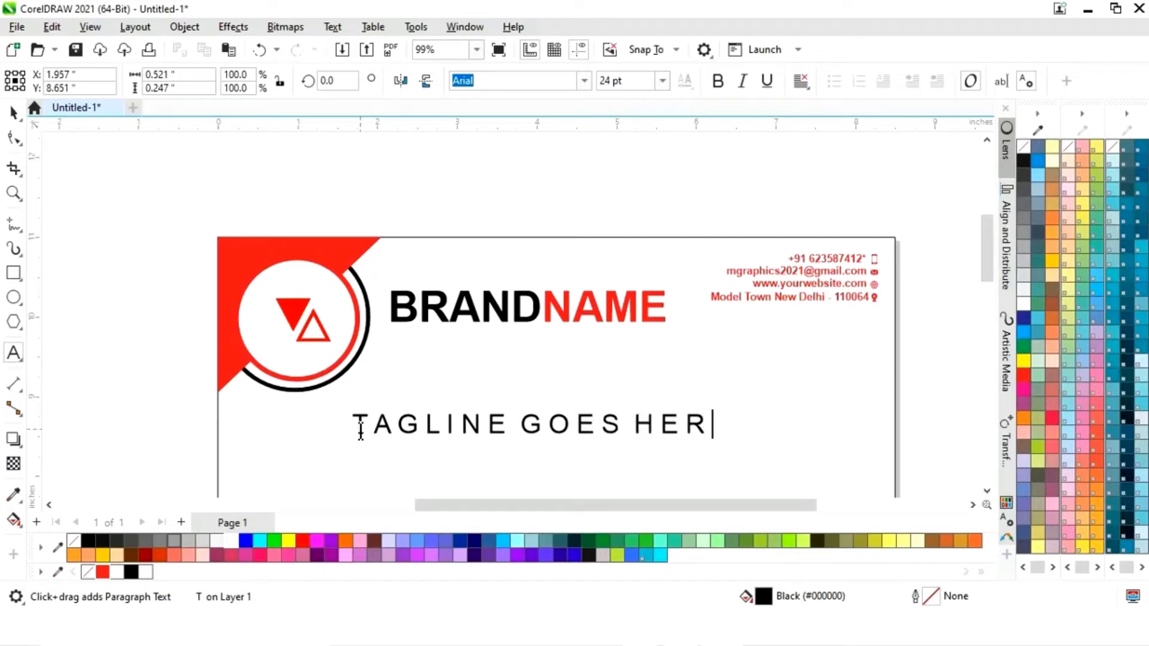
pyautogui.hotkey('ctrl', 'space')
pyautogui.moveTo(741, 442)
pyautogui.mouseDown()
pyautogui.moveTo(693, 418)
pyautogui.moveTo(748, 436)
pyautogui.mouseUp()
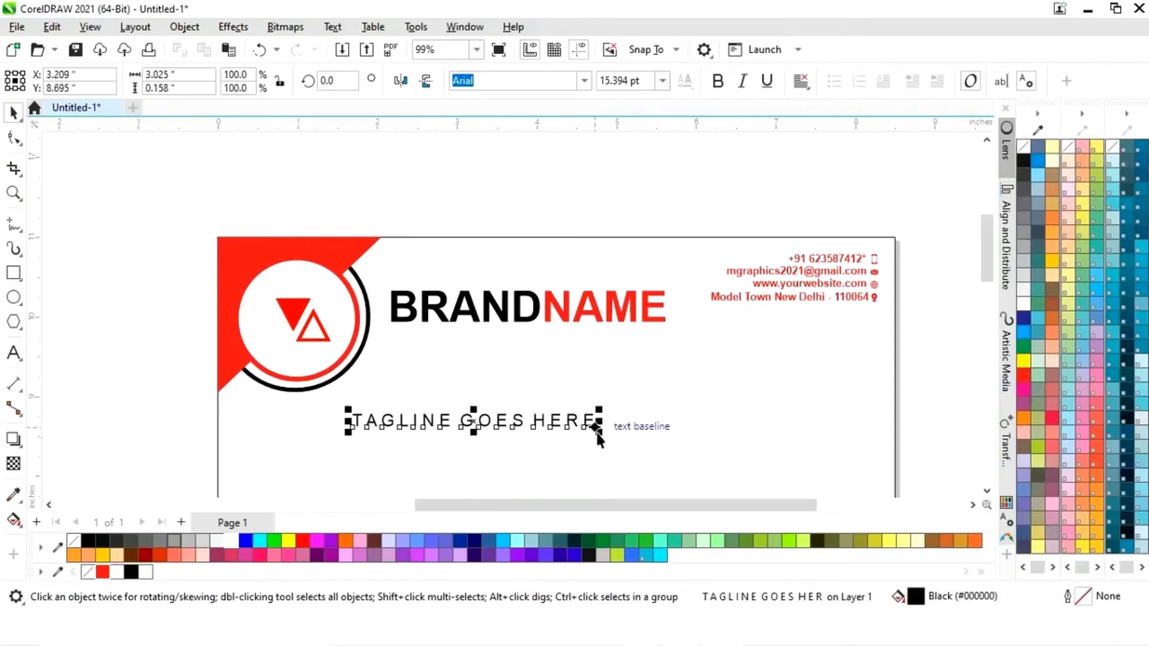
pyautogui.moveTo(606, 438); pyautogui.dragTo(586, 429)
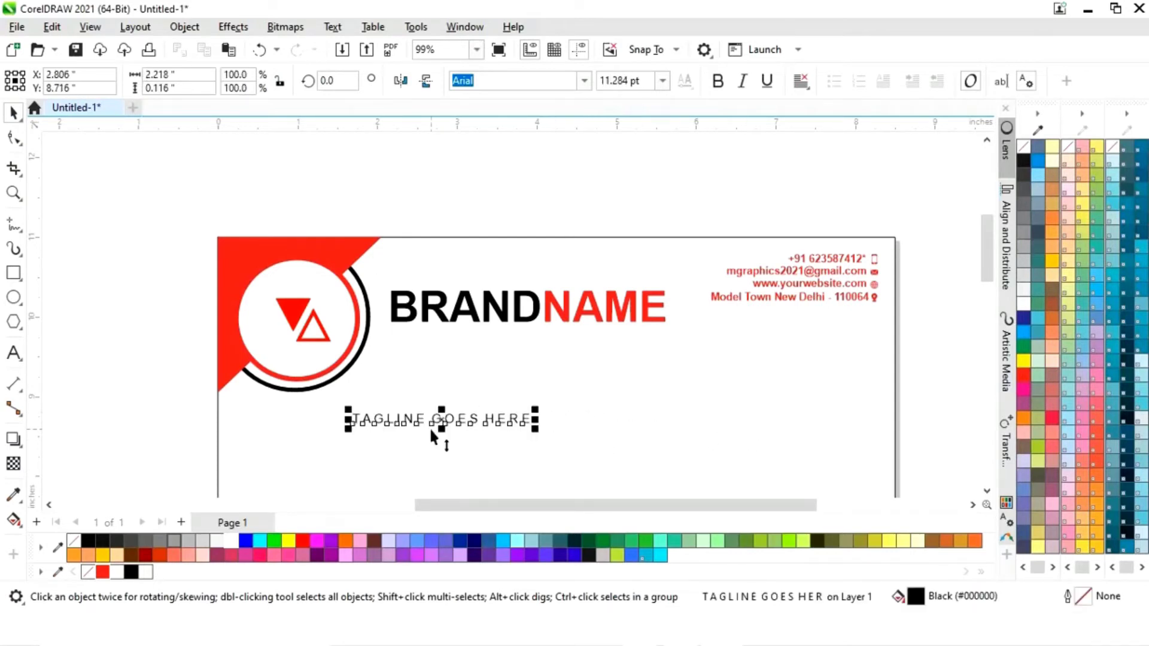
# Step: Move the tagline directly under BRANDNAME and center it horizontally on the brand name
pyautogui.moveTo(441, 422); pyautogui.dragTo(518, 326)
pyautogui.keyDown('shift'); pyautogui.click(548, 313); pyautogui.keyUp('shift')
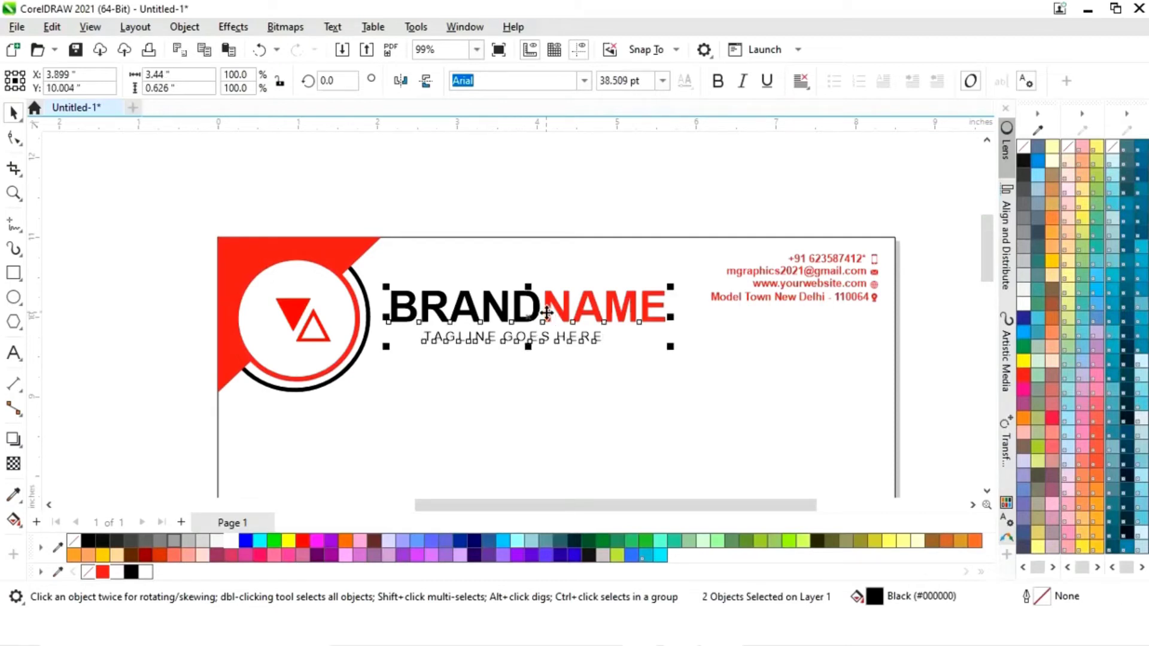
pyautogui.press('c')
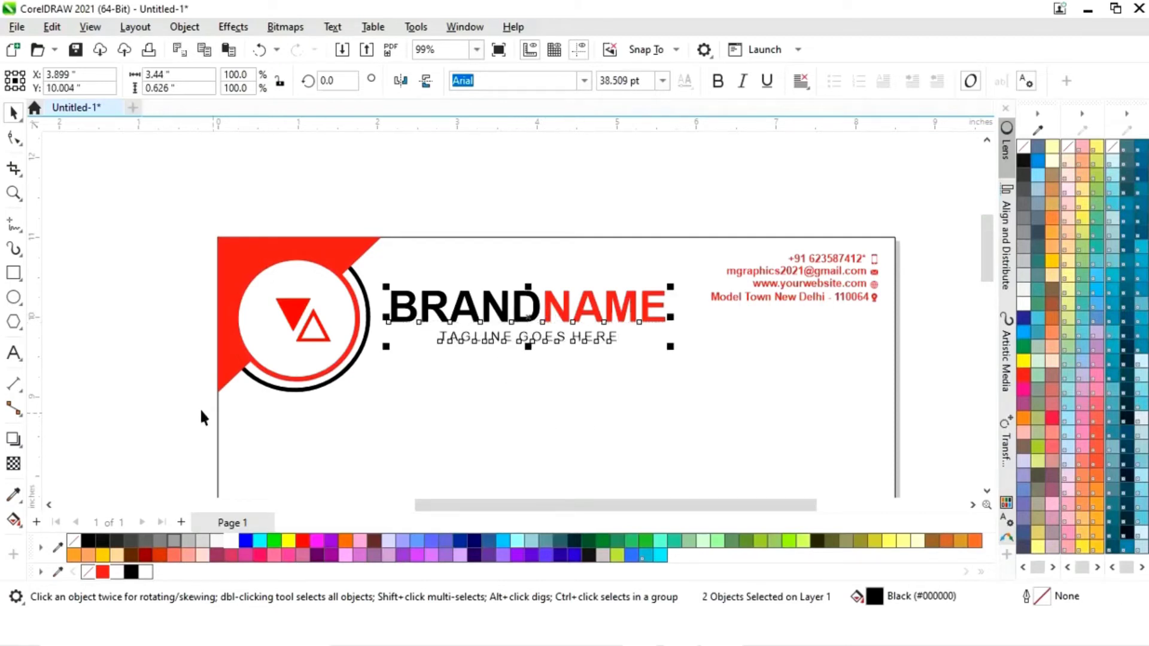
pyautogui.click(148, 389)
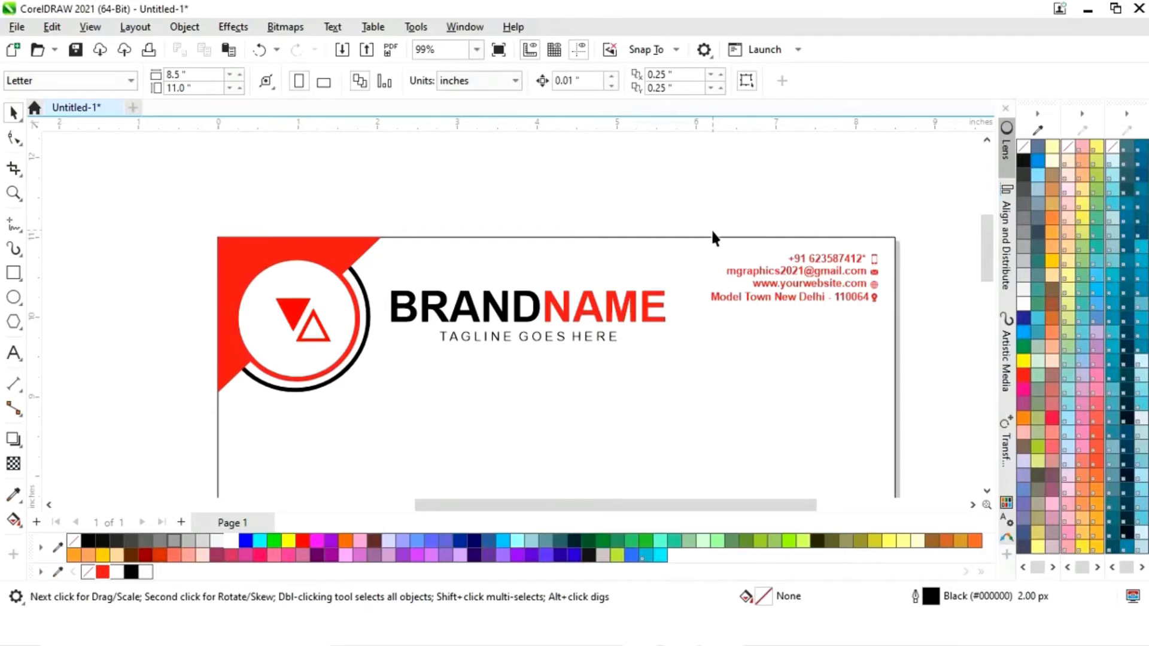
# Step: Add the Arial text HEADLINE above the Lorem ipsum paragraph outside the page, at about 55.5 pt
pyautogui.press('F4')
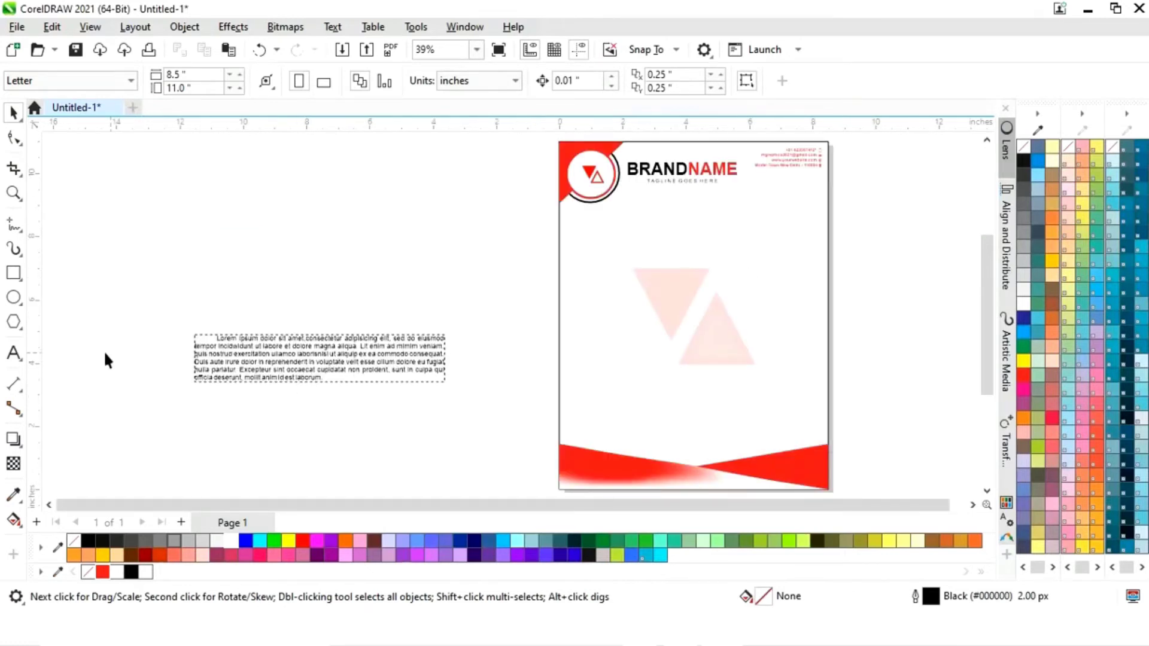
pyautogui.click(13, 353)
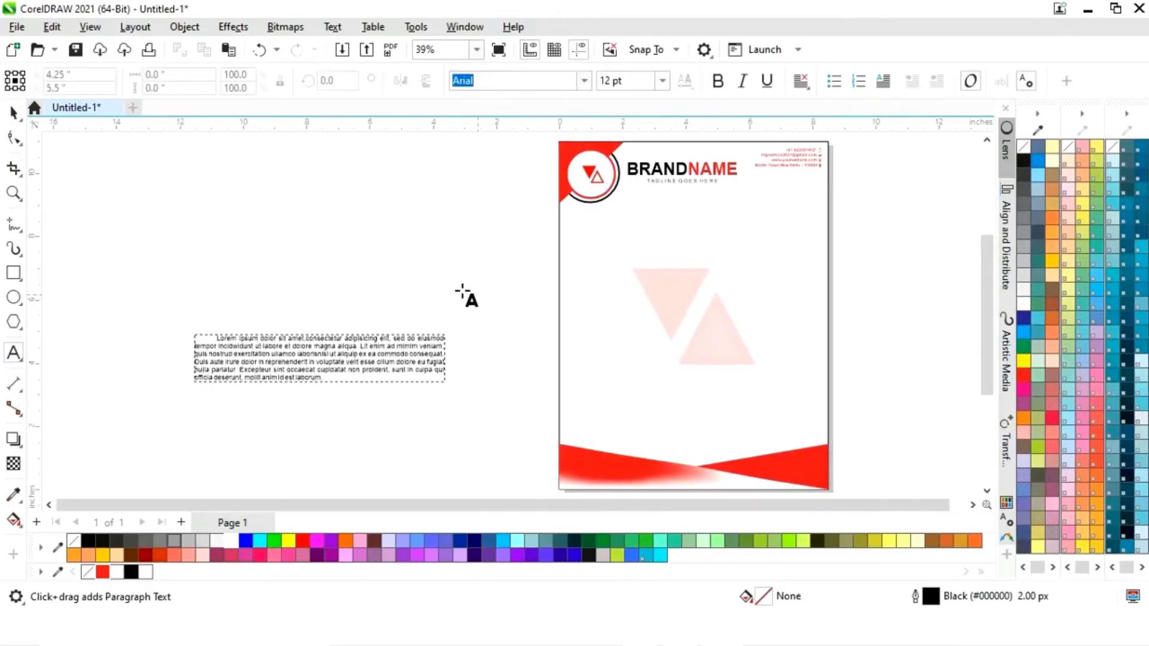
pyautogui.click(352, 280)
pyautogui.write('HEADLINE')
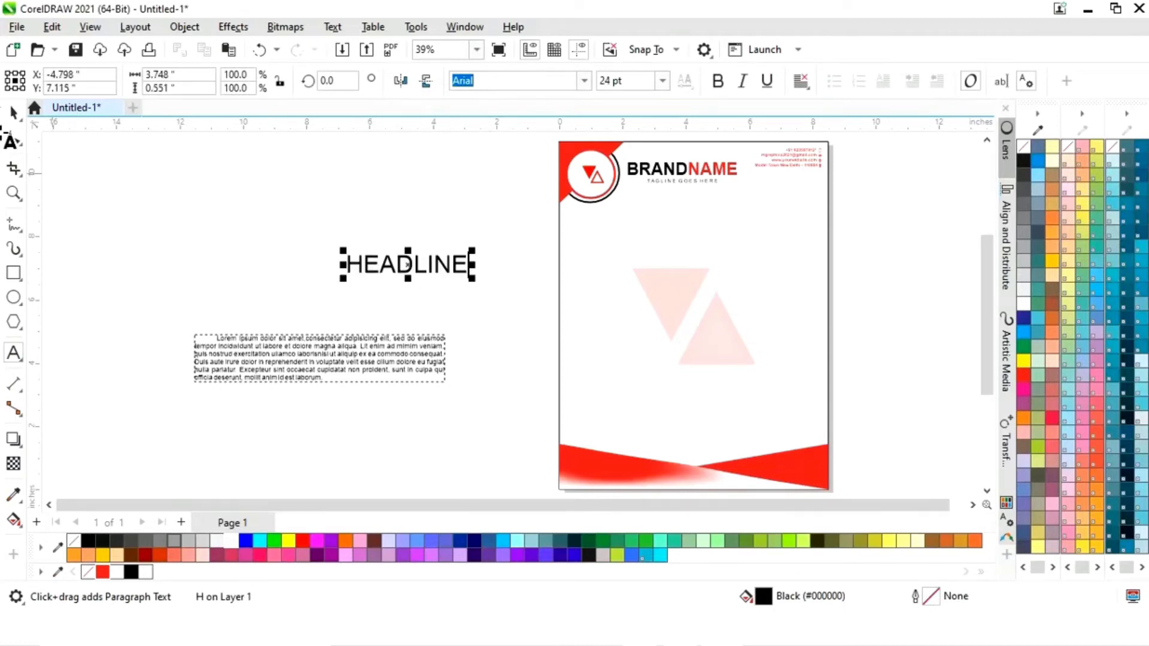
pyautogui.hotkey('ctrl', 'space')
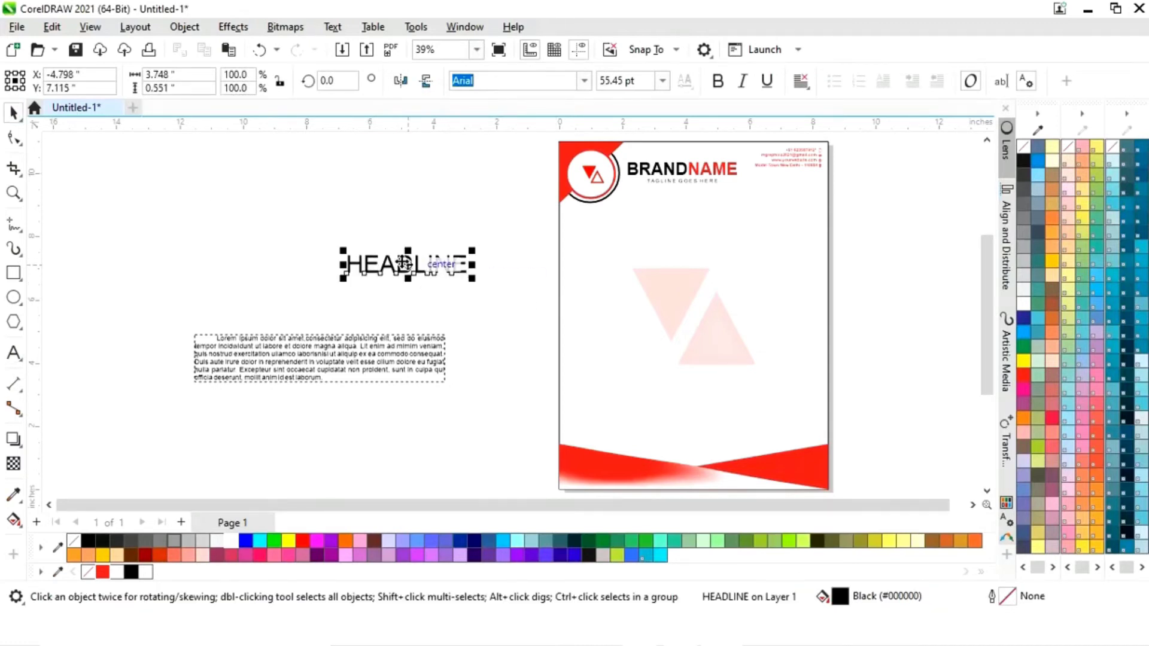
# Step: Move HEADLINE onto the page below the logo near the left margin and color it red (#ED1B23)
pyautogui.moveTo(407, 264); pyautogui.dragTo(640, 232)
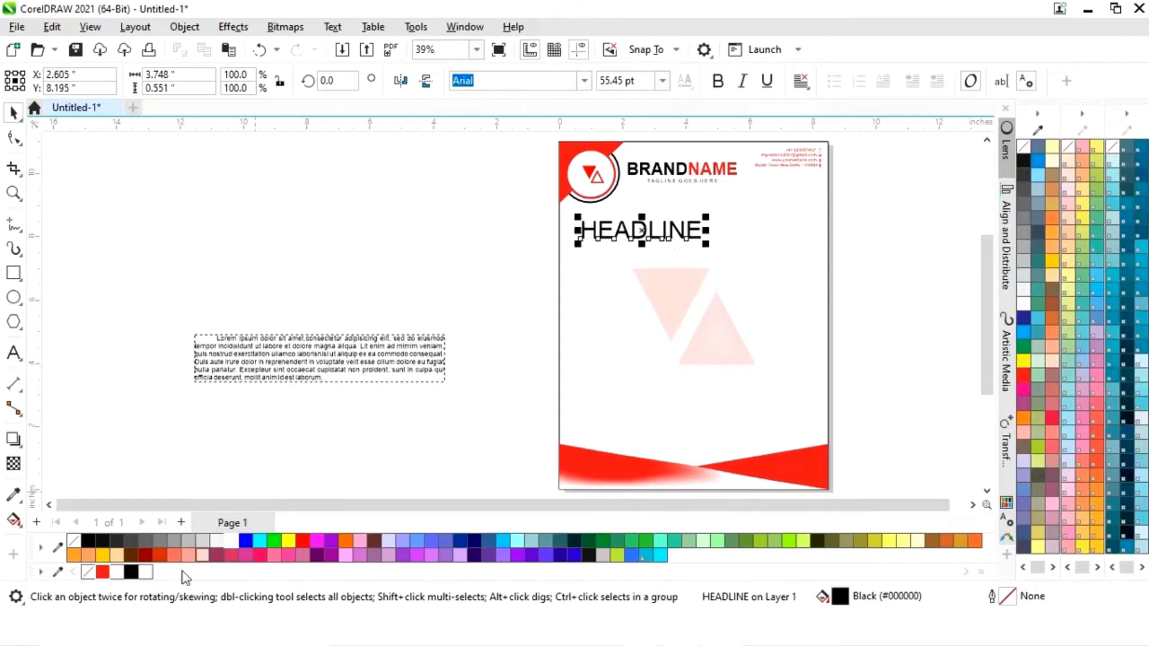
pyautogui.click(101, 572)
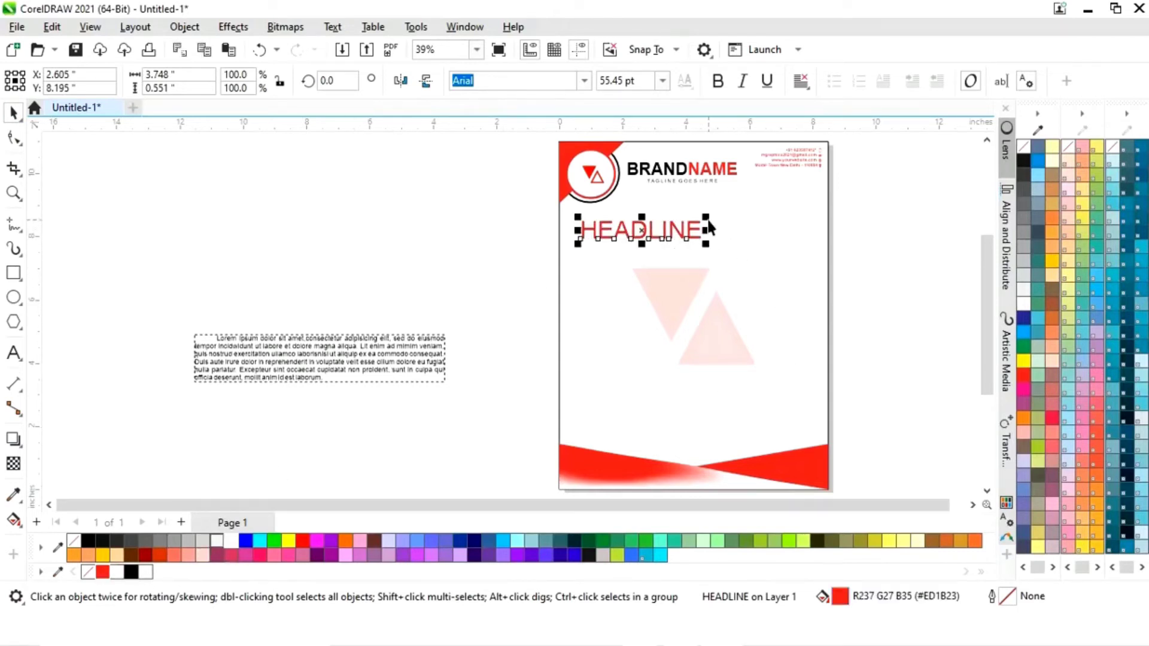
pyautogui.moveTo(660, 231); pyautogui.dragTo(630, 231)
pyautogui.click(469, 401)
# Step: Move the Lorem ipsum paragraph onto the page beneath HEADLINE and center it horizontally on the page
pyautogui.click(311, 359)
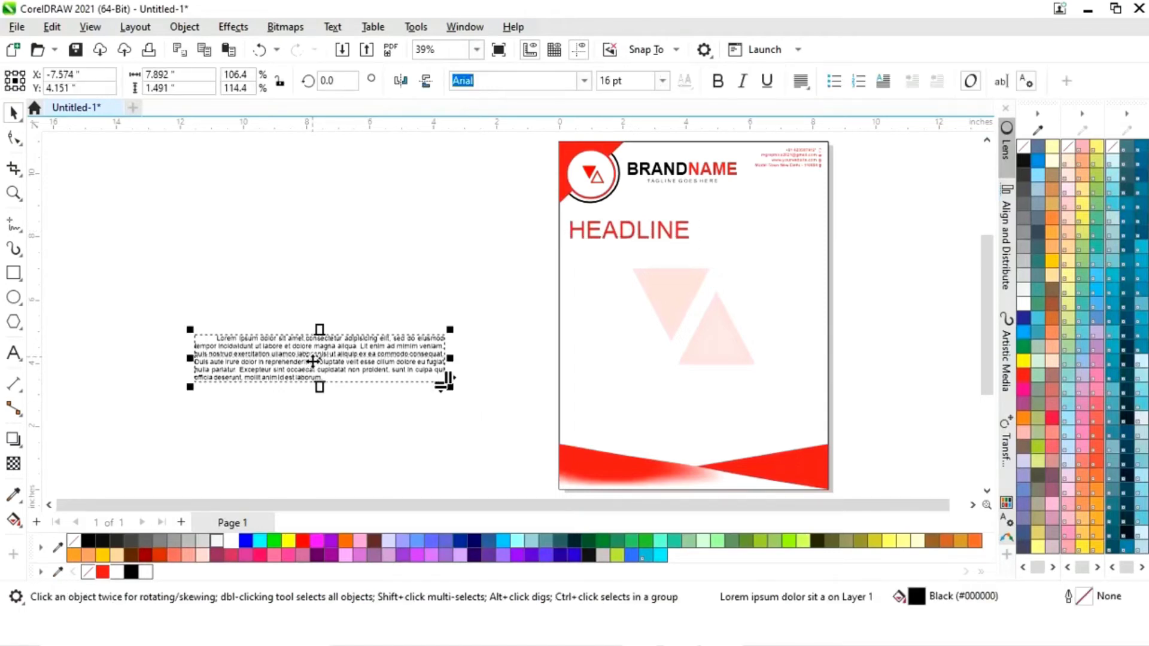
pyautogui.moveTo(313, 362); pyautogui.dragTo(687, 274)
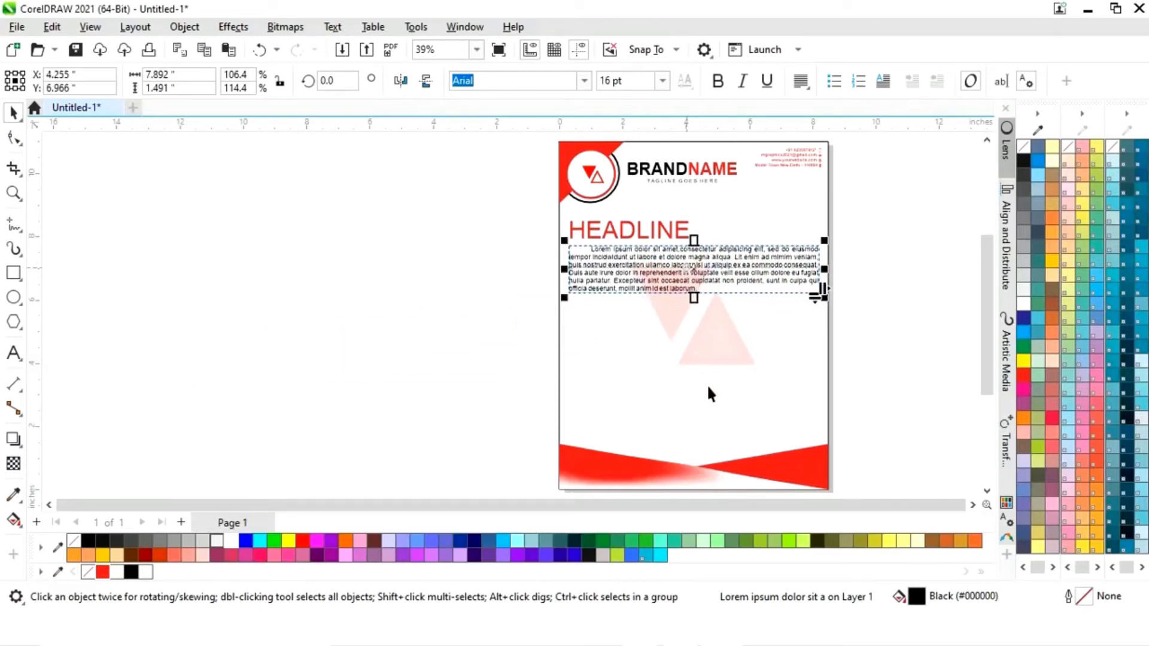
pyautogui.keyDown('shift'); pyautogui.click(776, 424); pyautogui.keyUp('shift')
pyautogui.click(834, 284)
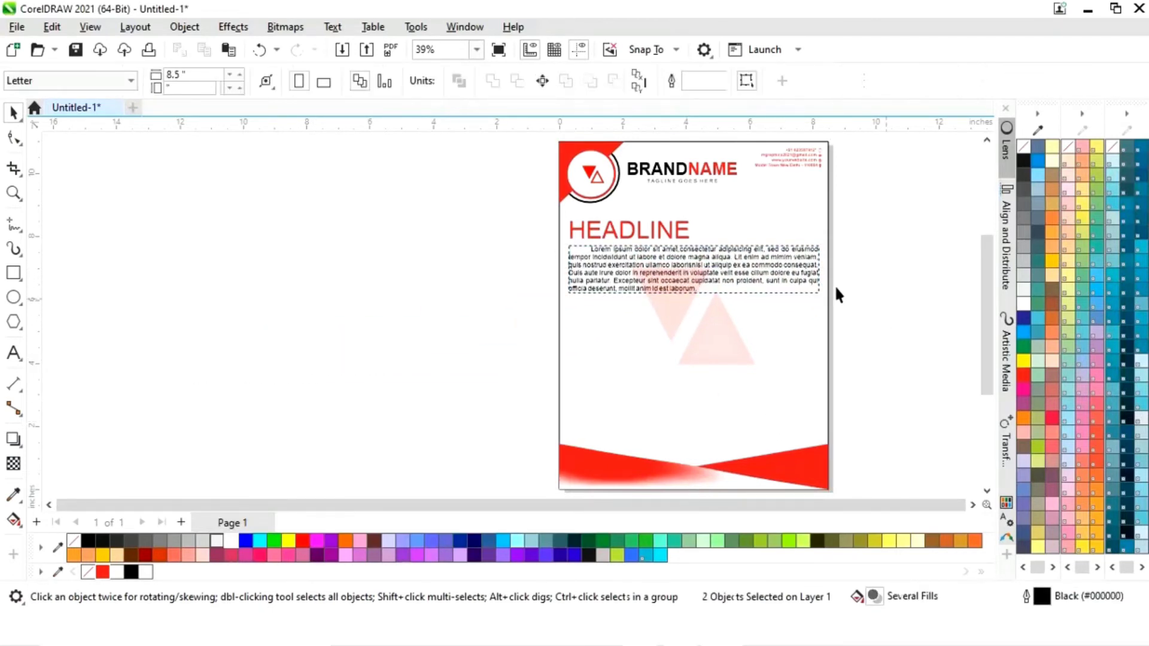
# Step: Duplicate the Lorem ipsum paragraph directly below the first one and nudge the copy to fine-tune the gap
pyautogui.click(713, 295)
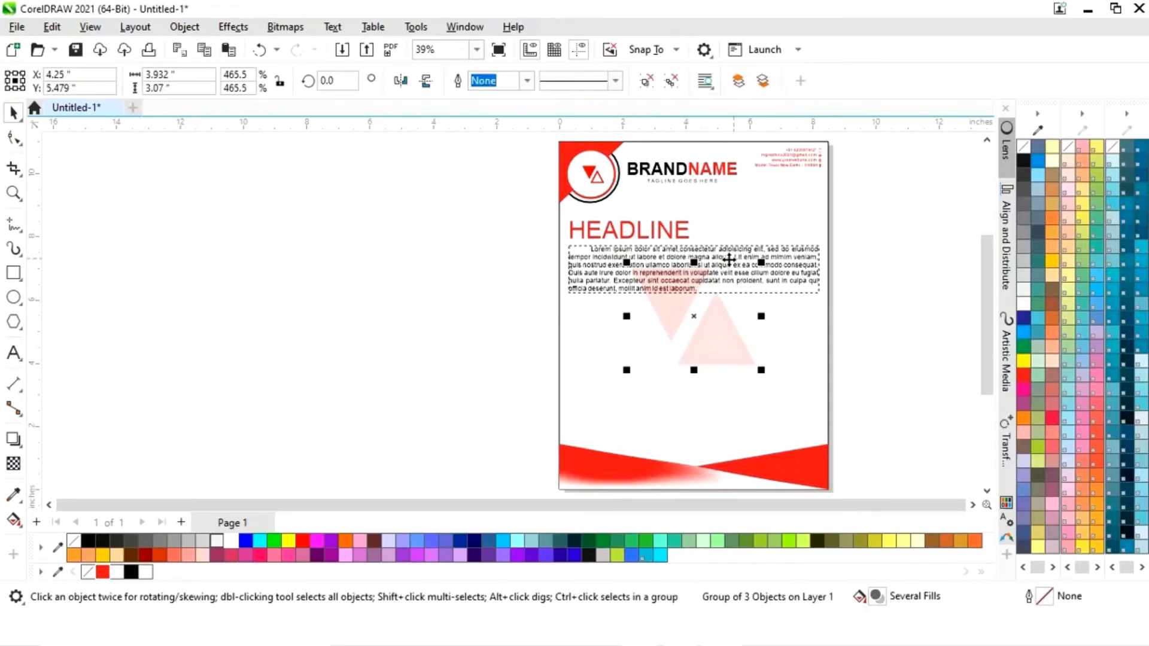
pyautogui.click(772, 264)
pyautogui.moveTo(698, 271); pyautogui.dragTo(694, 317)
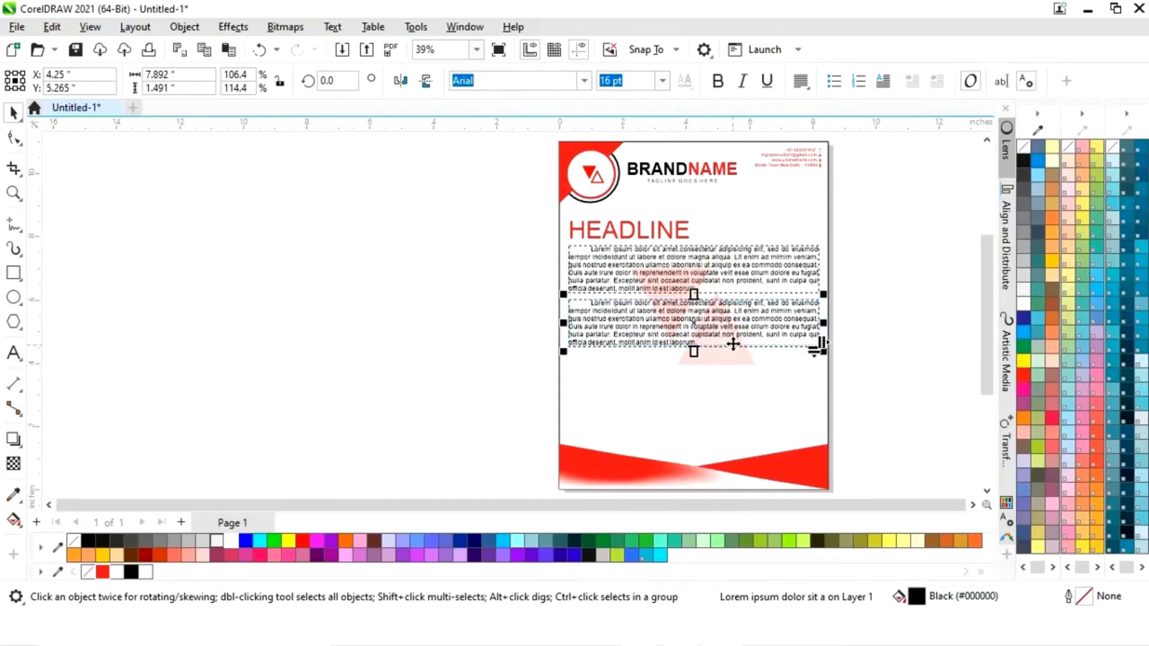
pyautogui.press('Down')
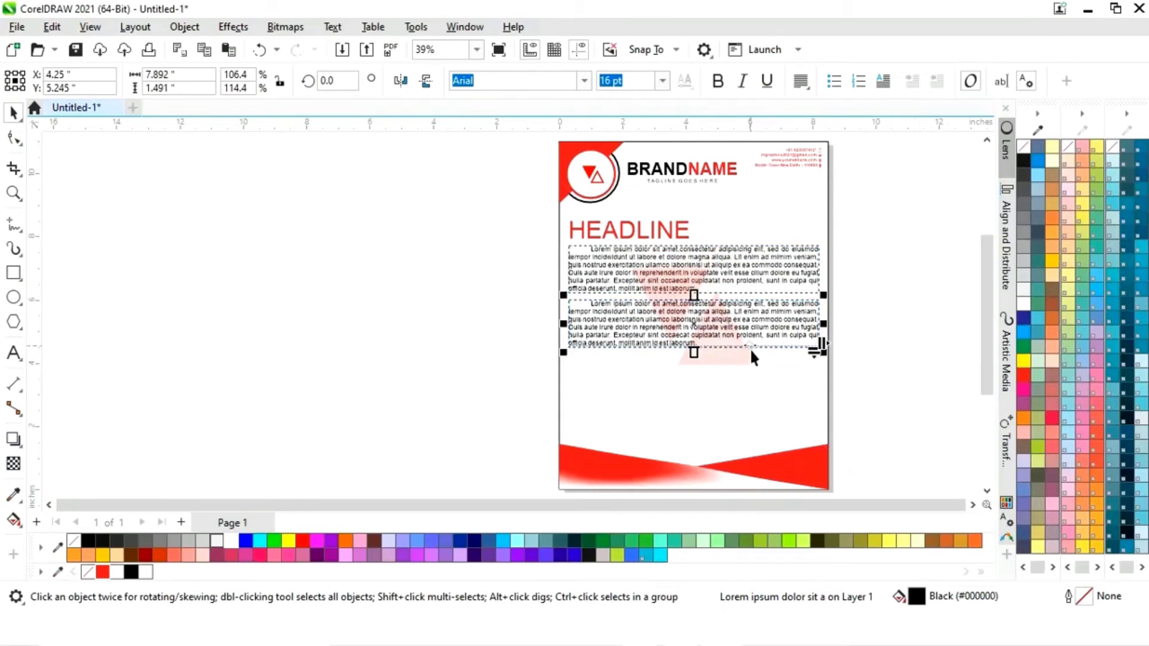
pyautogui.press('Up')
pyautogui.press('Up')
pyautogui.press('Up')
# Step: Place a third copy of the paragraph below the second and nudge it up slightly to even the spacing
pyautogui.click(713, 353)
pyautogui.click(699, 321)
pyautogui.moveTo(698, 319); pyautogui.dragTo(695, 377)
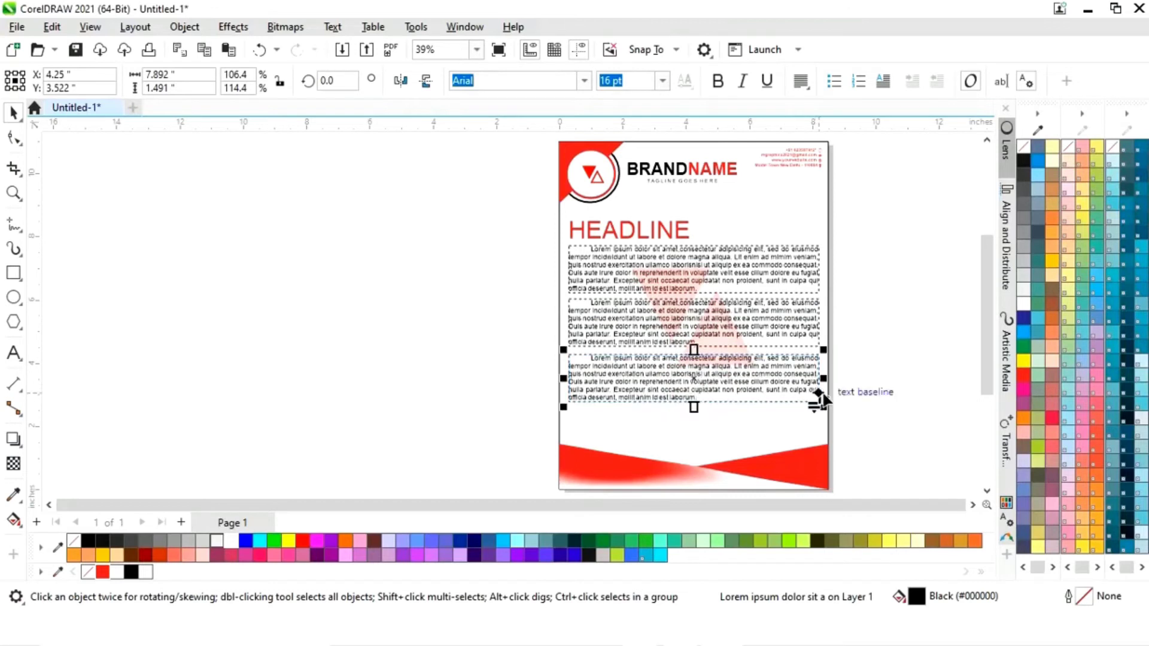
pyautogui.press('Up')
pyautogui.press('Up')
pyautogui.press('Up')
pyautogui.press('Up')
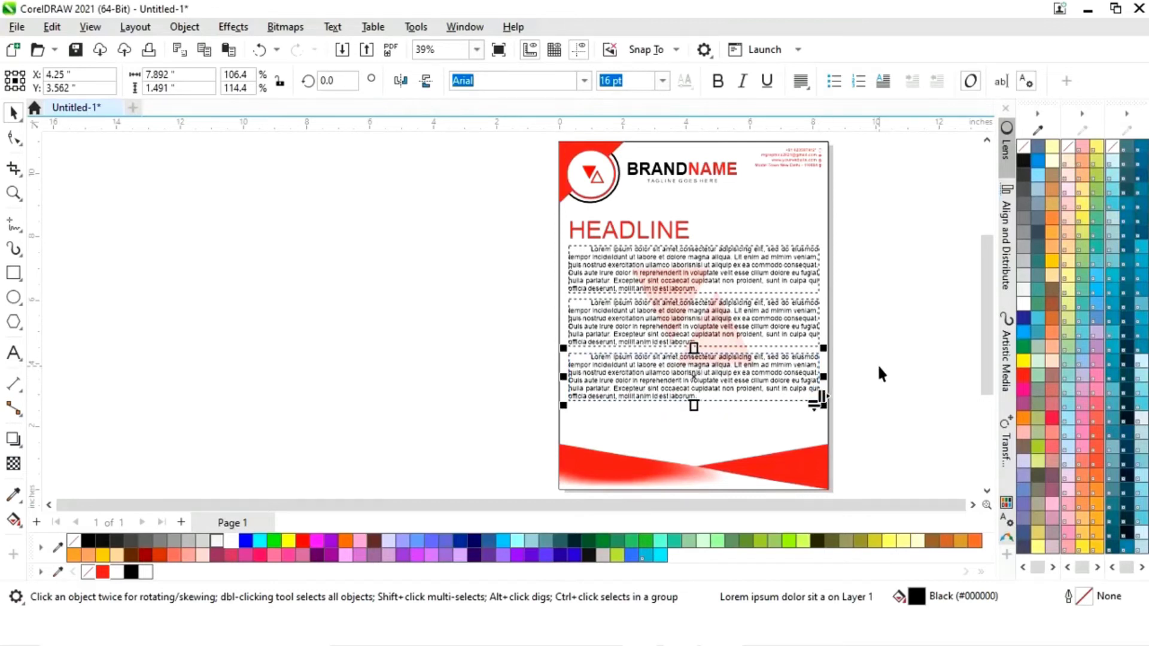
pyautogui.click(876, 365)
# Step: Add the 24 pt Arial text Manager in the empty area to the right of the page's footer
pyautogui.hscroll(2, 875, 363)
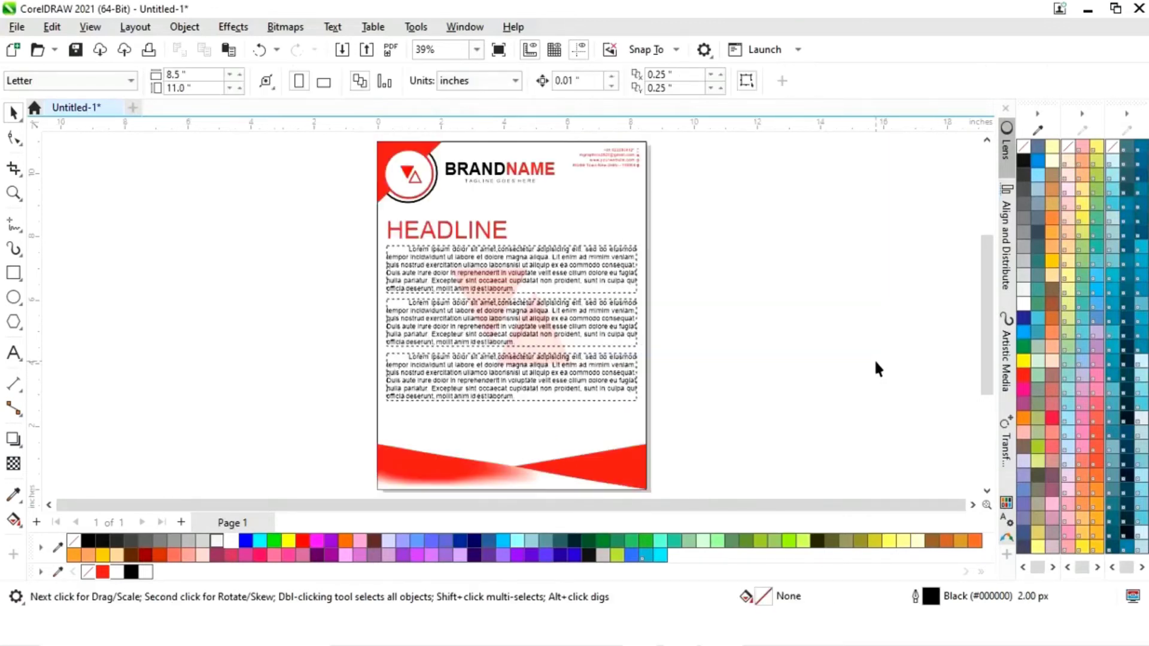
pyautogui.click(13, 353)
pyautogui.click(732, 452)
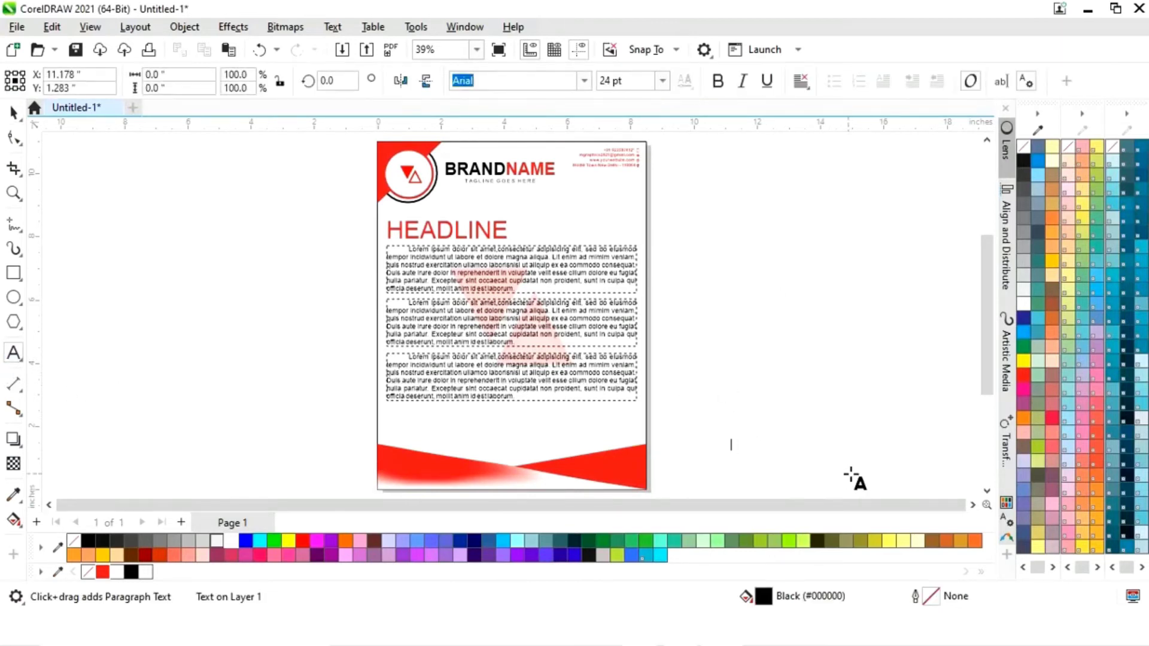
pyautogui.write('Man')
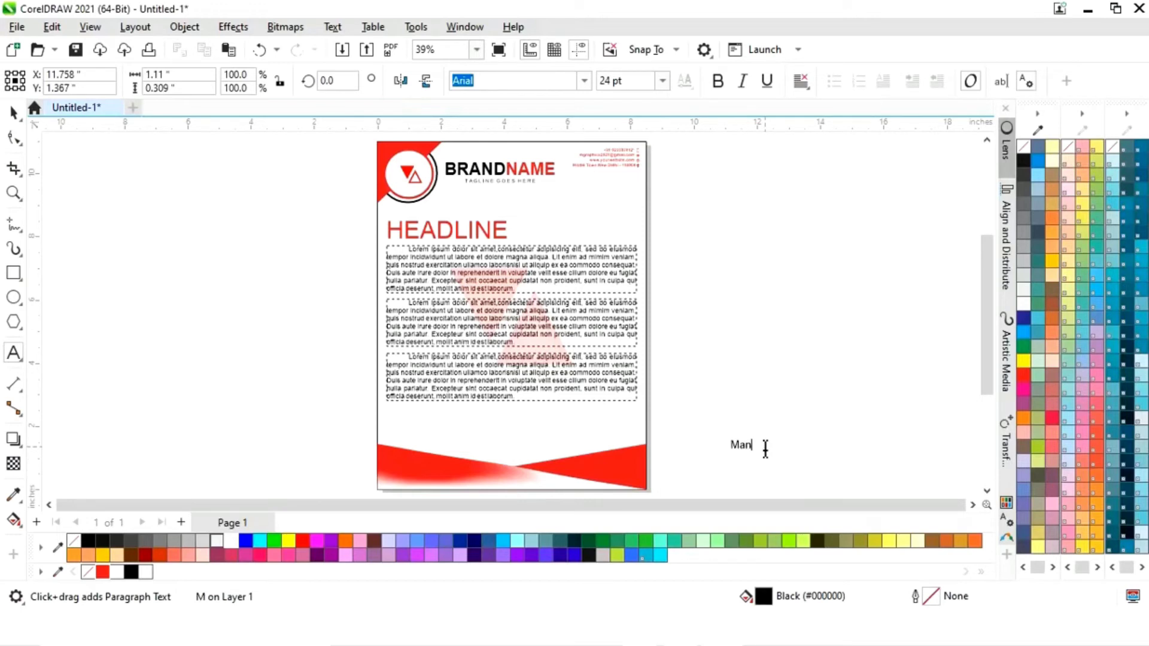
pyautogui.write('ager')
pyautogui.click(14, 112)
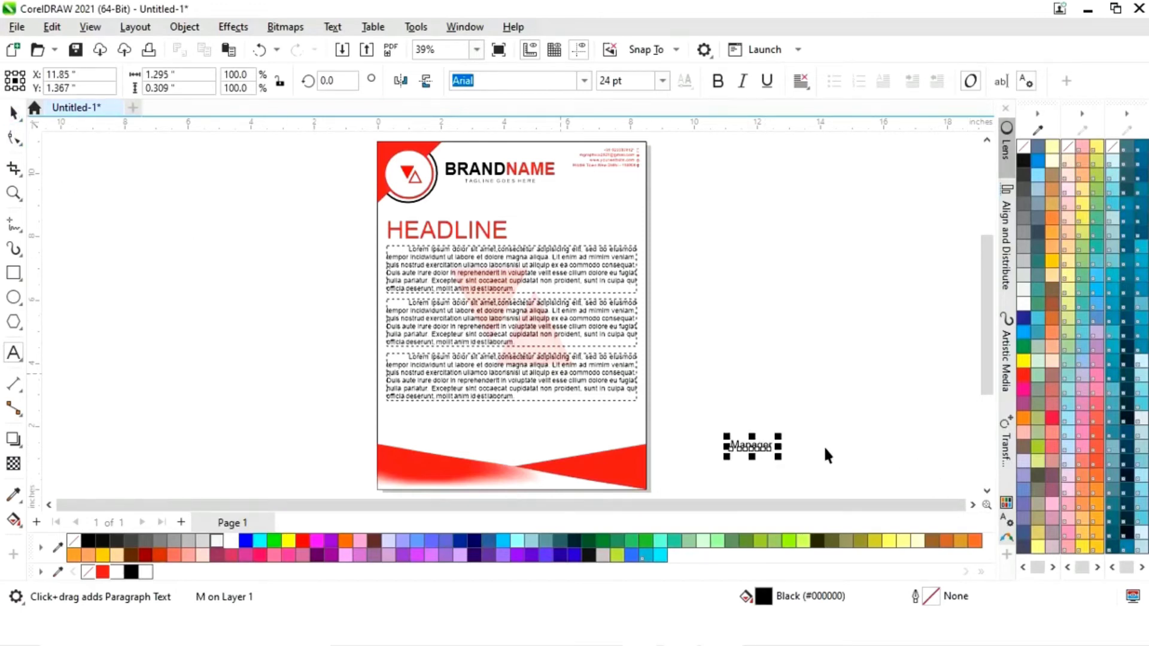
# Step: Place the Manager text on the page above the footer's right side, and nudge the headline and body paragraphs up 0.01 inch
pyautogui.moveTo(748, 449); pyautogui.dragTo(618, 441)
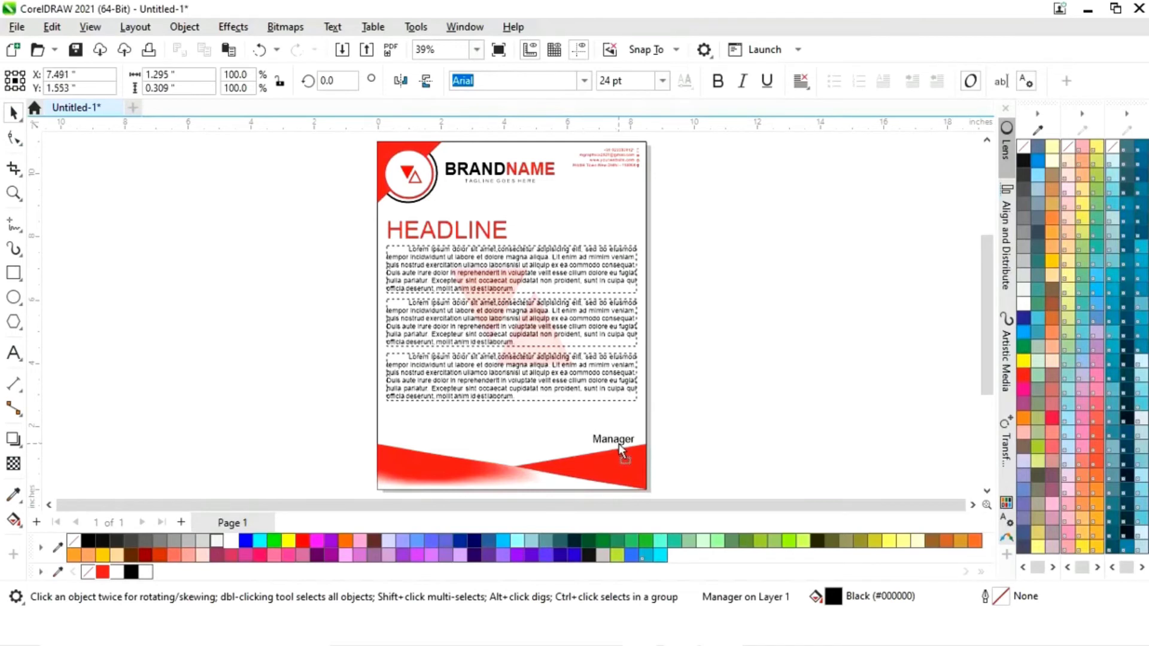
pyautogui.click(735, 414)
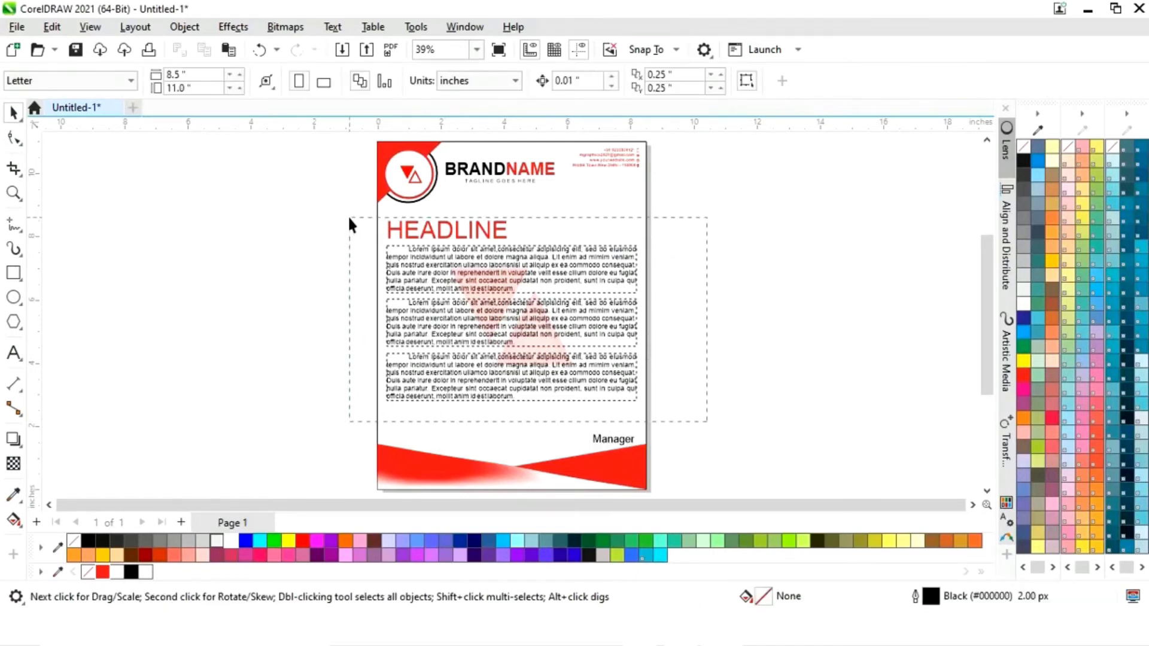
pyautogui.moveTo(350, 219); pyautogui.dragTo(349, 215)
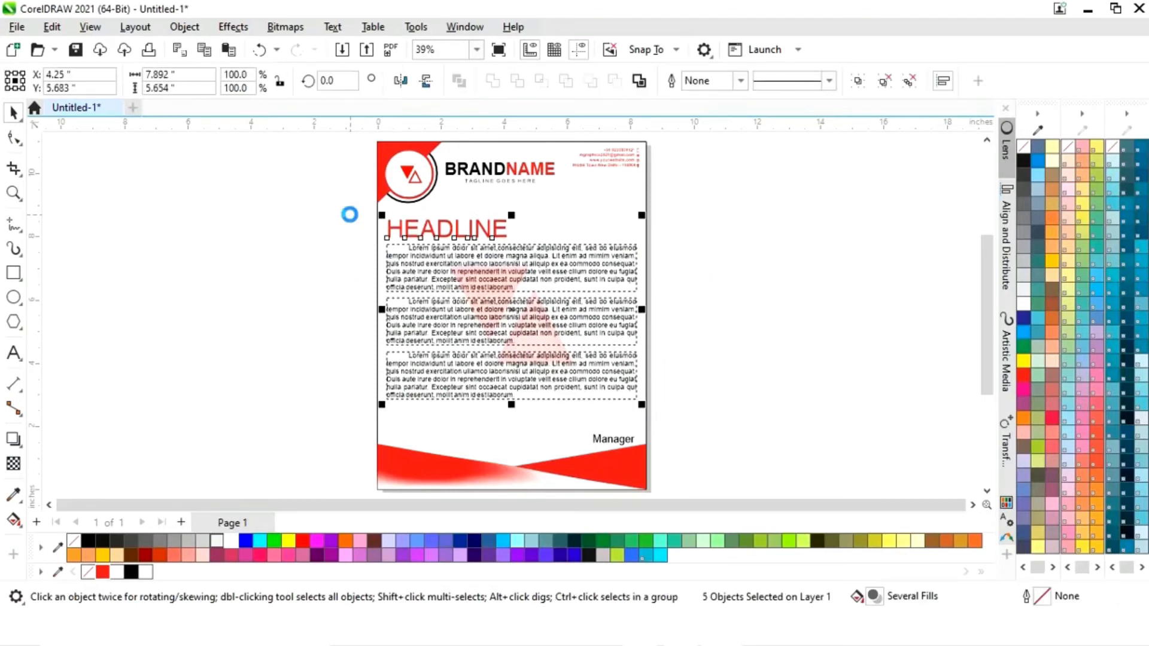
pyautogui.press('Up')
pyautogui.click(711, 417)
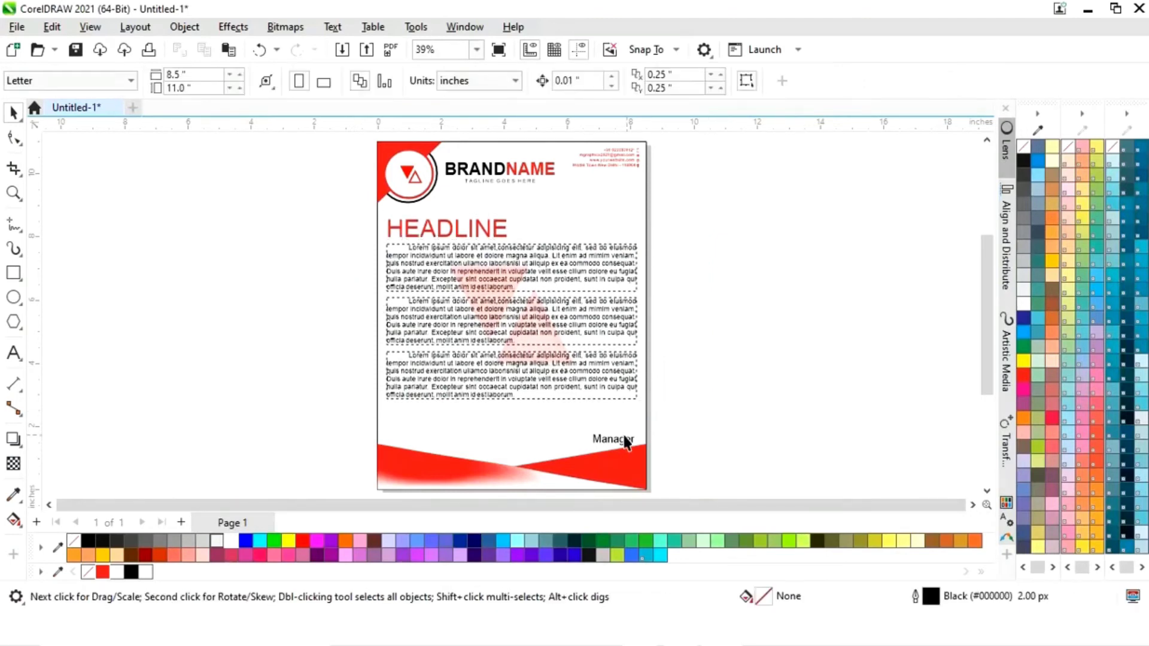
# Step: Scale the Manager text above the footer down to about 18.8 pt
pyautogui.press('z')
pyautogui.moveTo(536, 384); pyautogui.dragTo(705, 479)
pyautogui.press('space')
pyautogui.click(572, 352)
pyautogui.moveTo(570, 347); pyautogui.dragTo(554, 358)
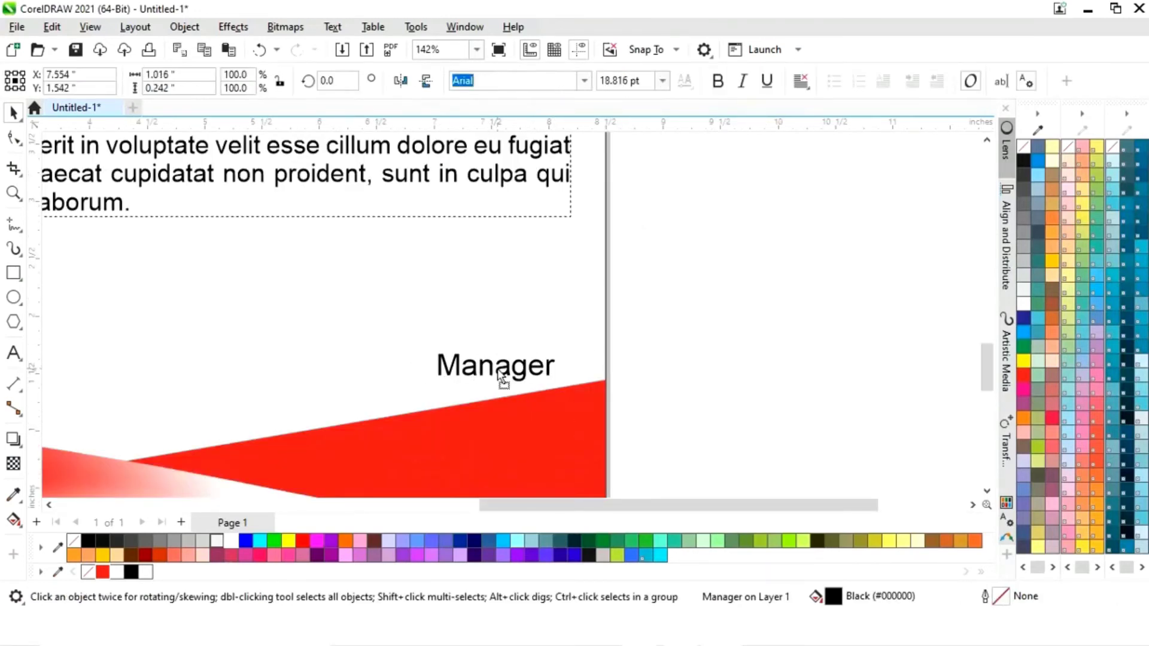
pyautogui.click(783, 370)
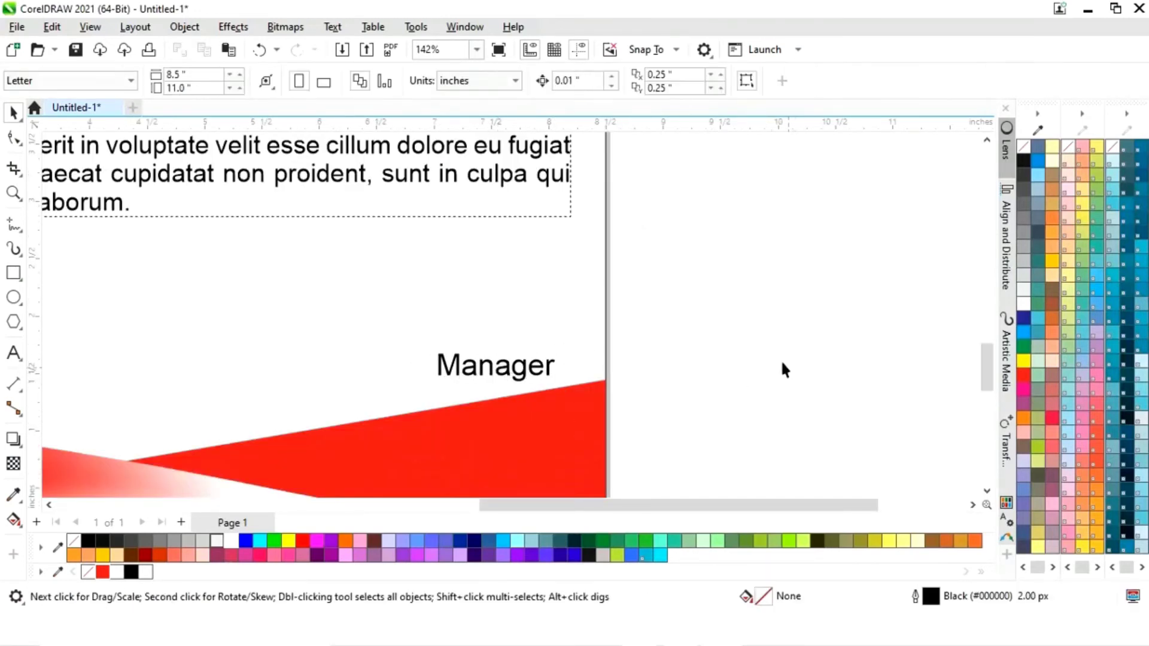
# Step: Add the signatory's full name as 24 pt Arial text and place it directly above Manager
pyautogui.click(14, 353)
pyautogui.click(669, 390)
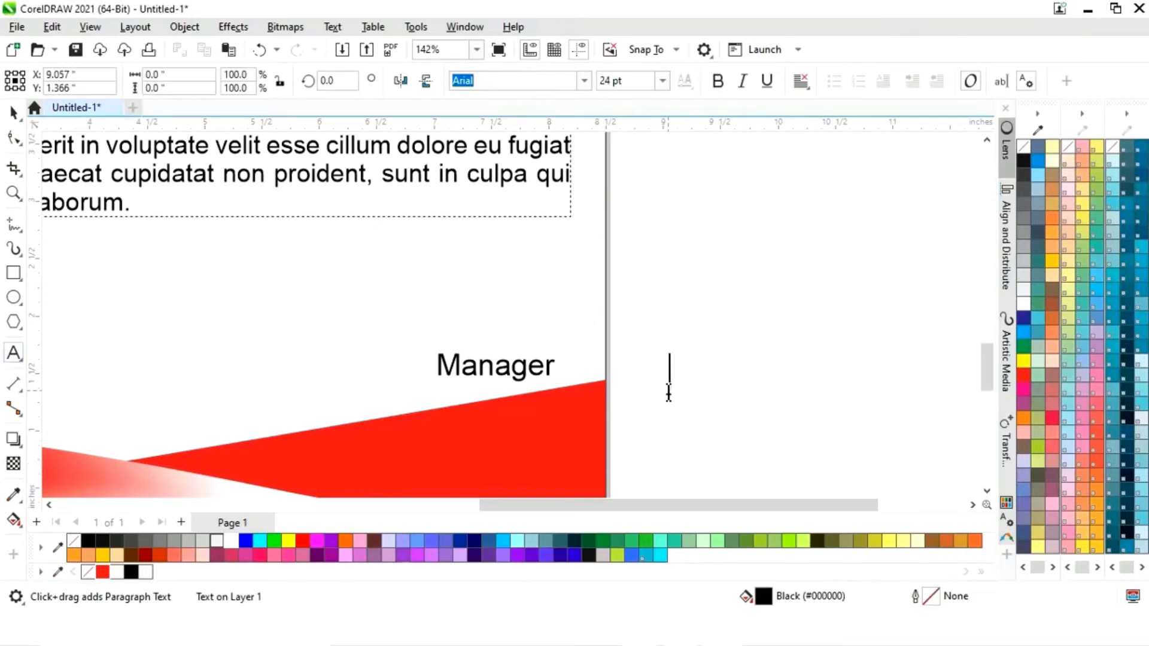
pyautogui.write('John Smeeth')
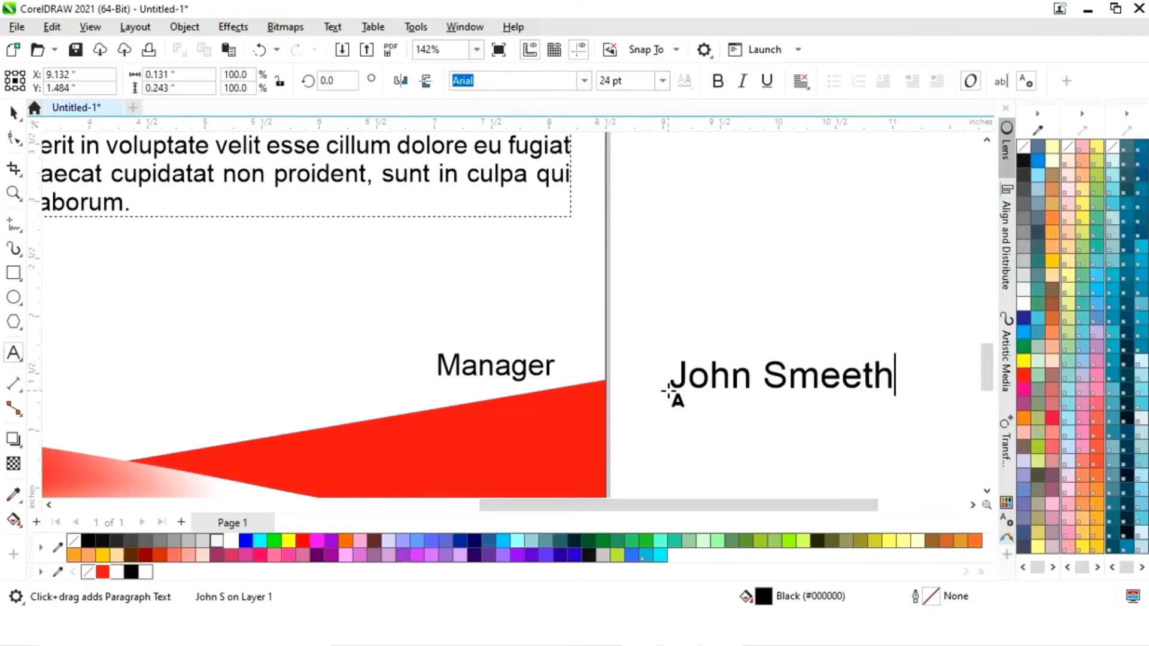
pyautogui.press('Escape')
pyautogui.press('space')
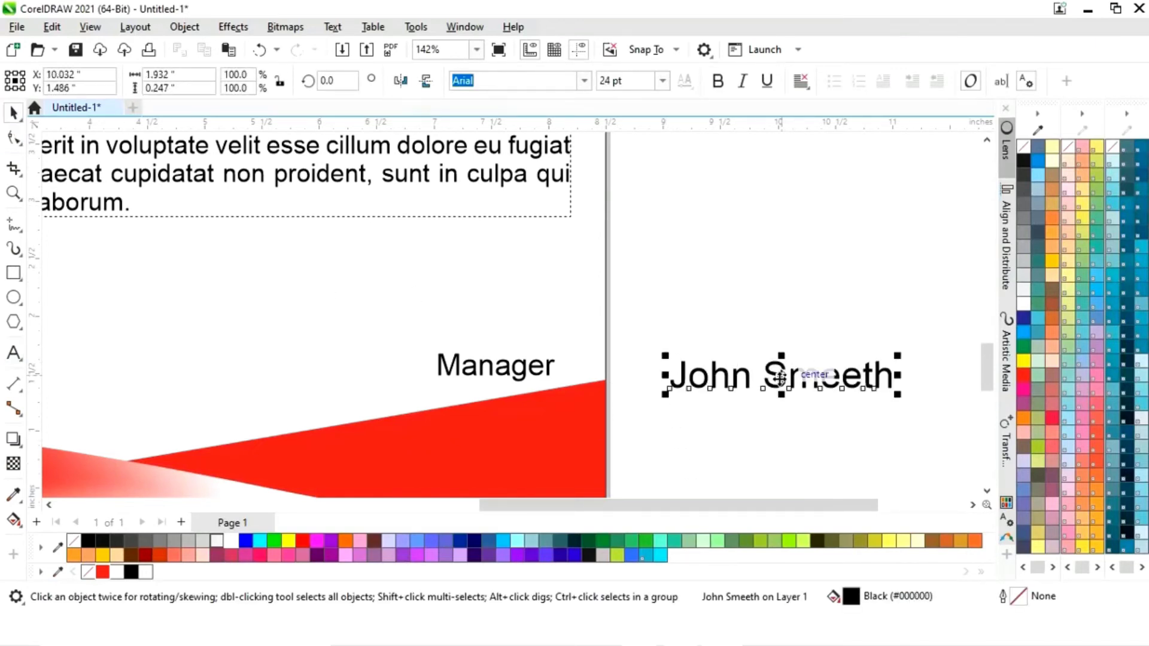
pyautogui.moveTo(781, 375); pyautogui.dragTo(462, 326)
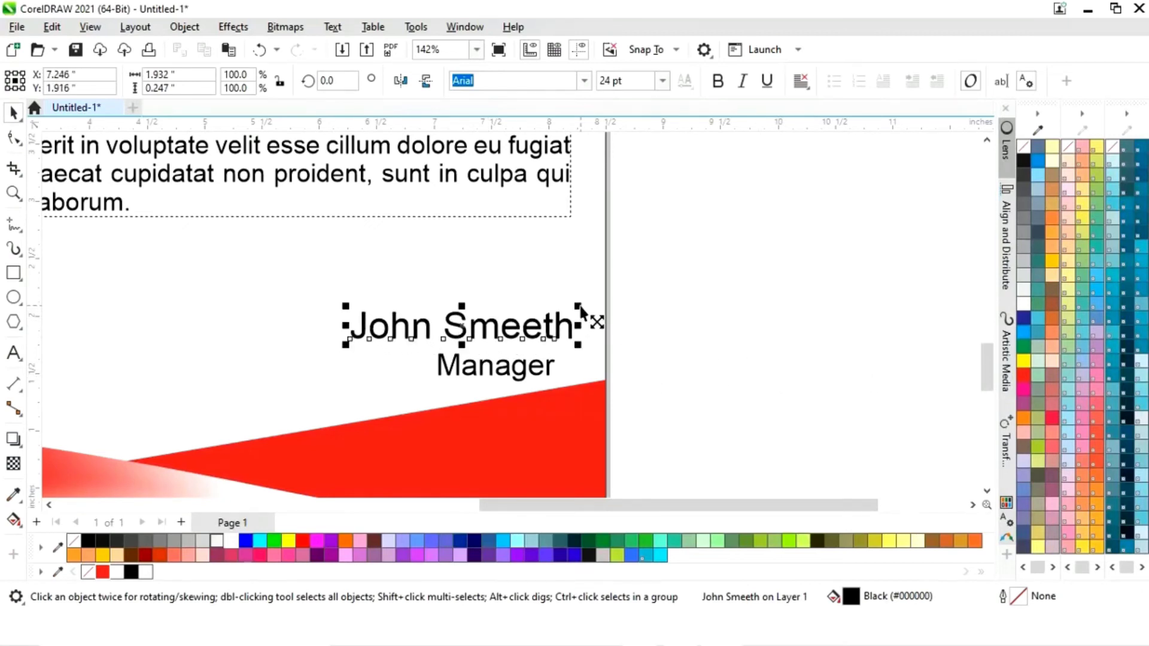
# Step: Resize the signatory's name to about 17.5 pt and move it closer above Manager, shrinking Manager to about 16.8 pt
pyautogui.moveTo(581, 311); pyautogui.dragTo(557, 315)
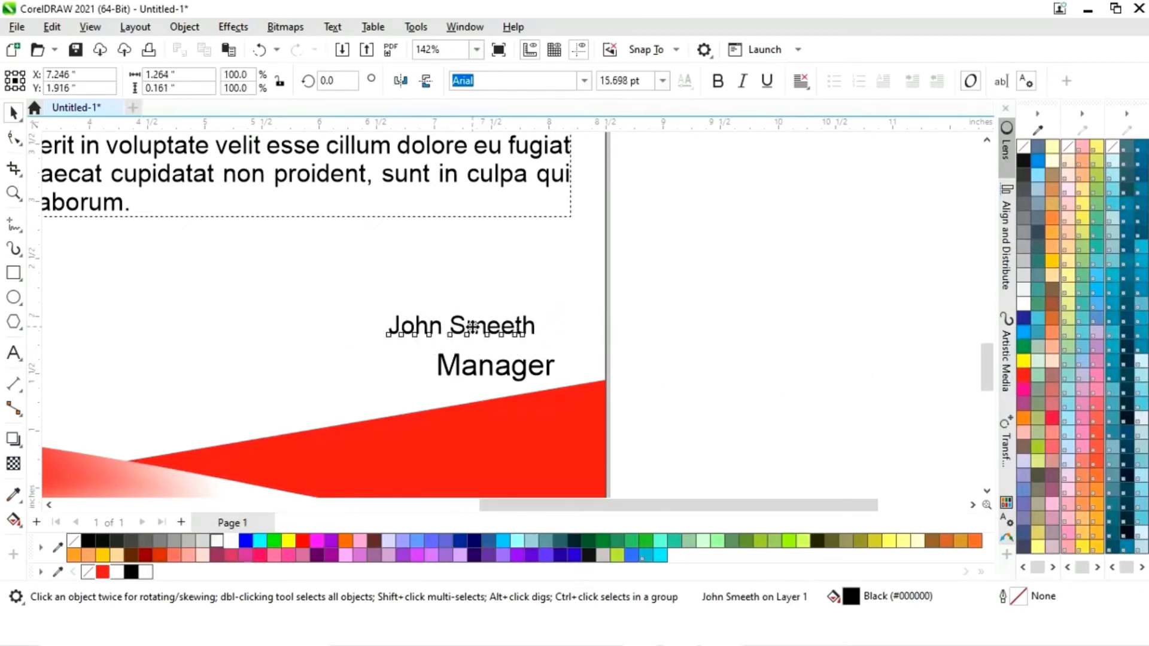
pyautogui.moveTo(473, 326); pyautogui.dragTo(483, 334)
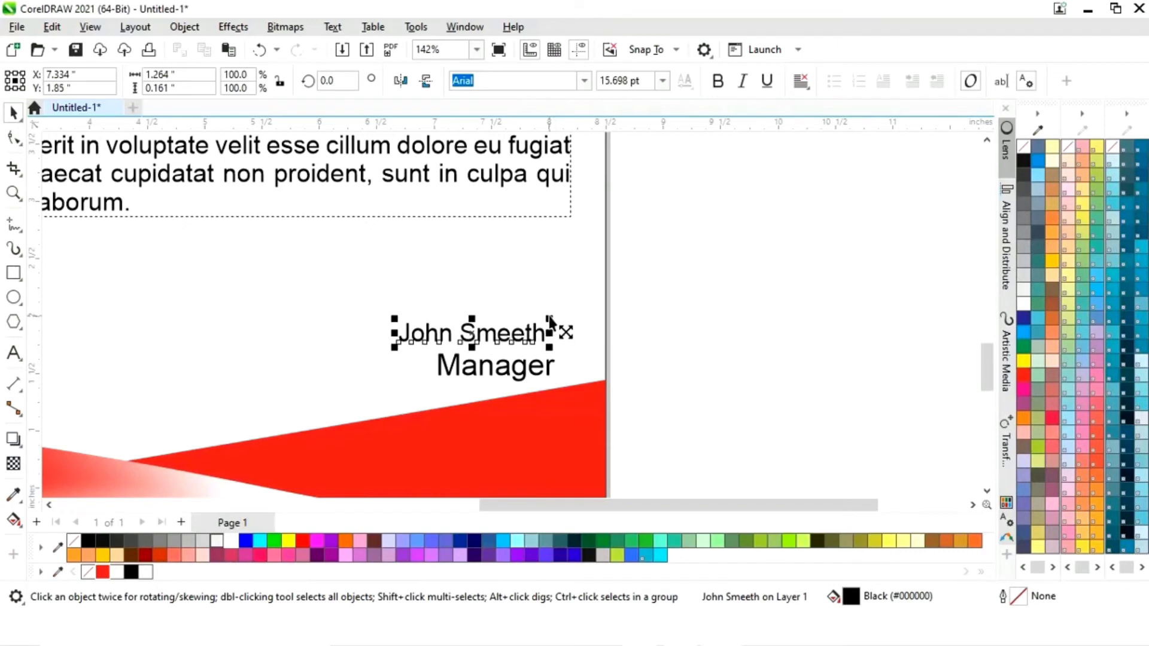
pyautogui.moveTo(550, 321); pyautogui.dragTo(557, 308)
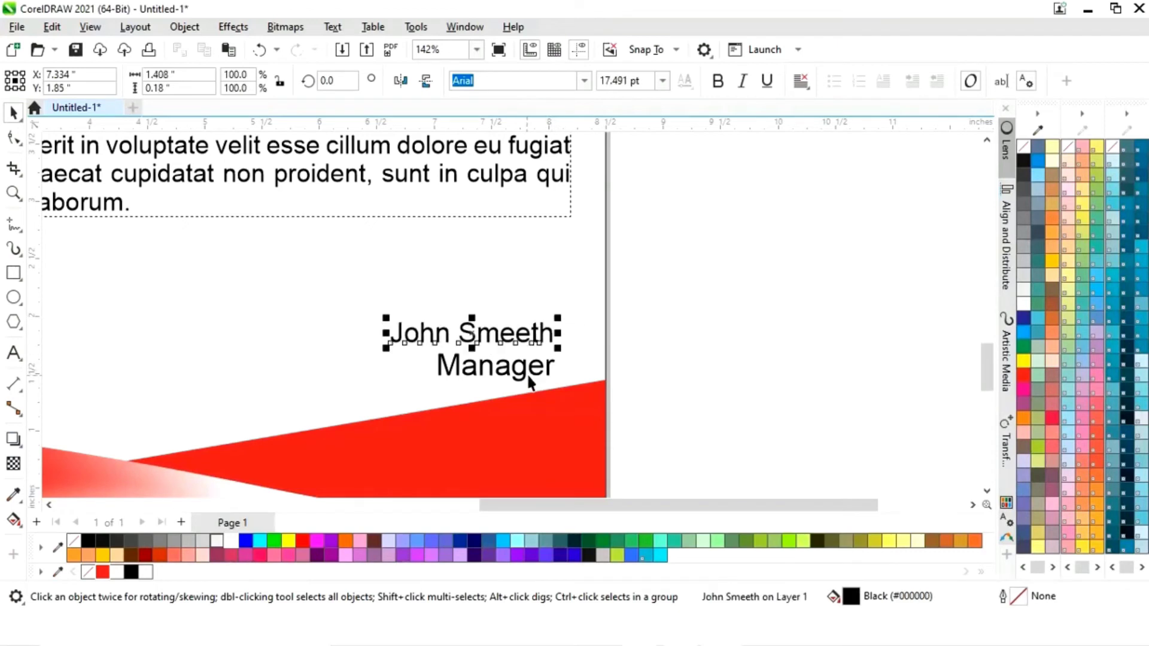
pyautogui.click(528, 376)
pyautogui.moveTo(560, 351); pyautogui.dragTo(556, 354)
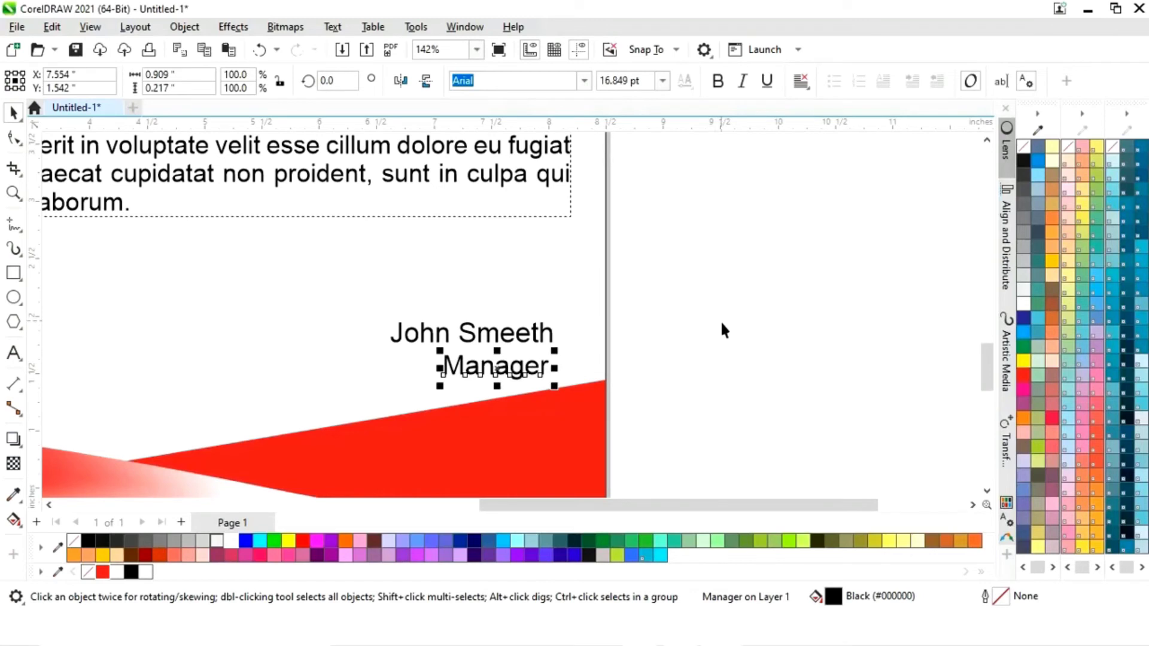
# Step: Add the signatory's name again as a 24 pt BernhardFashion BT signature and place it above the printed name
pyautogui.click(17, 357)
pyautogui.click(684, 298)
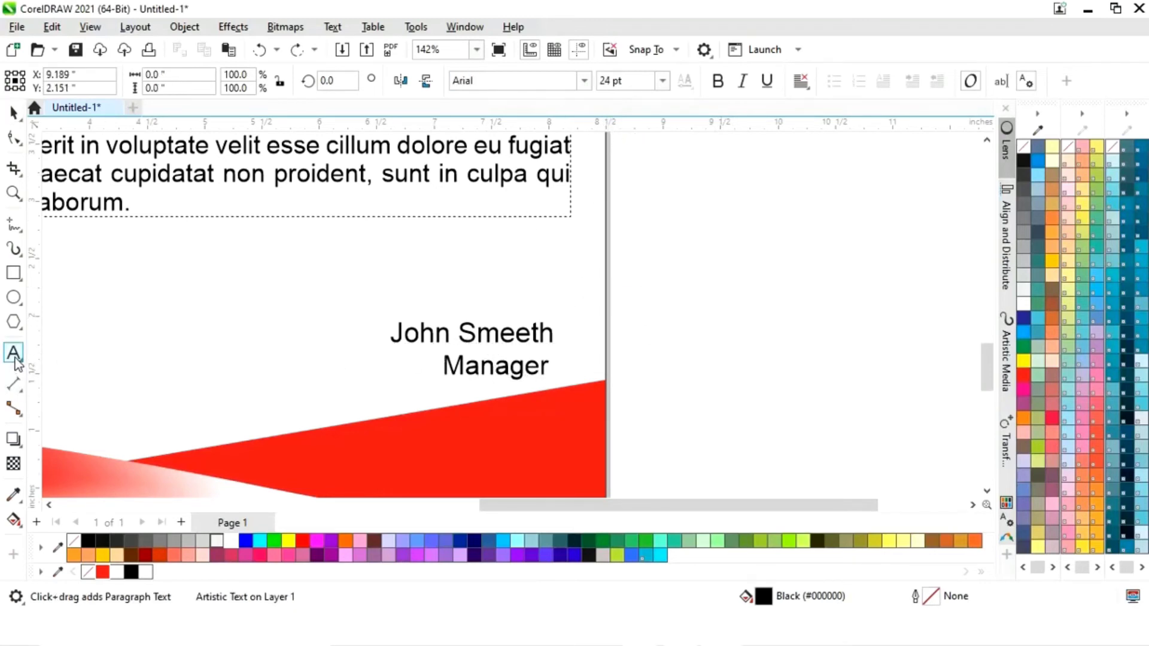
pyautogui.click(584, 81)
pyautogui.click(556, 127)
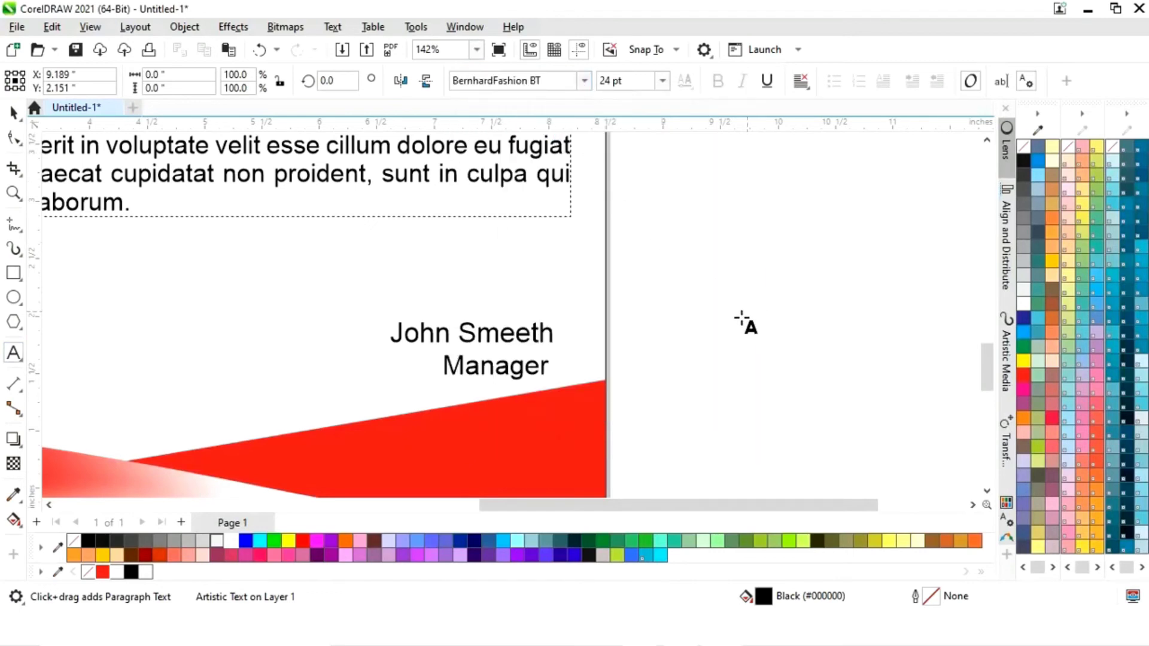
pyautogui.write('Joh')
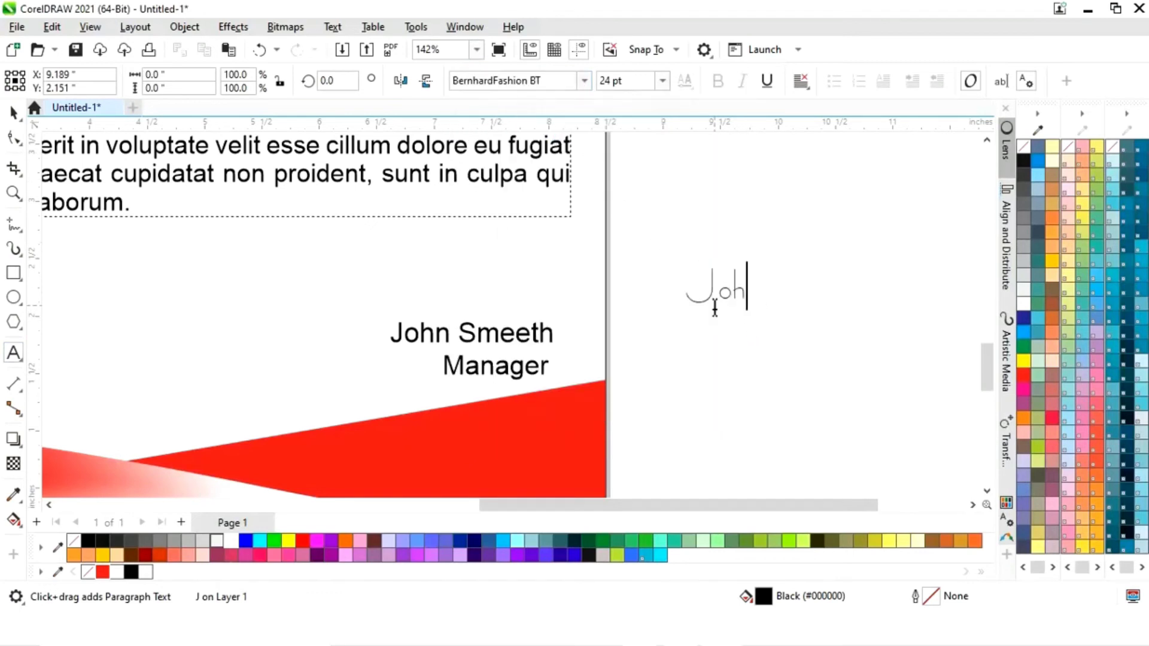
pyautogui.write('n Smeeth')
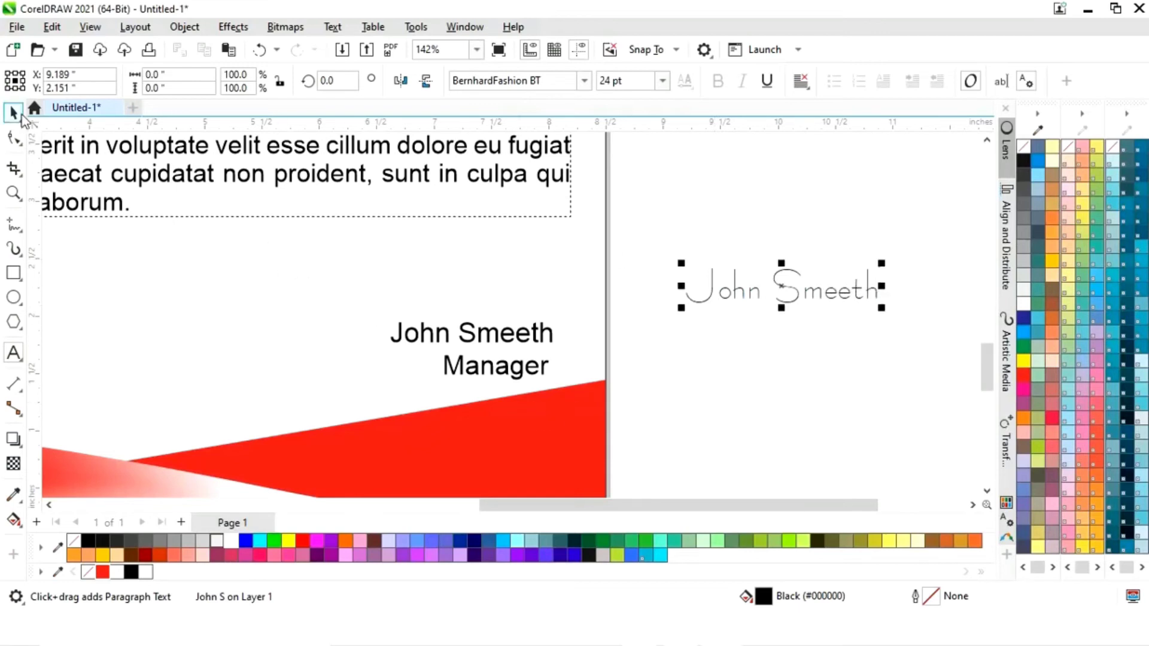
pyautogui.click(13, 112)
pyautogui.moveTo(787, 288)
pyautogui.mouseDown()
pyautogui.moveTo(468, 310)
pyautogui.moveTo(460, 298)
pyautogui.mouseUp()
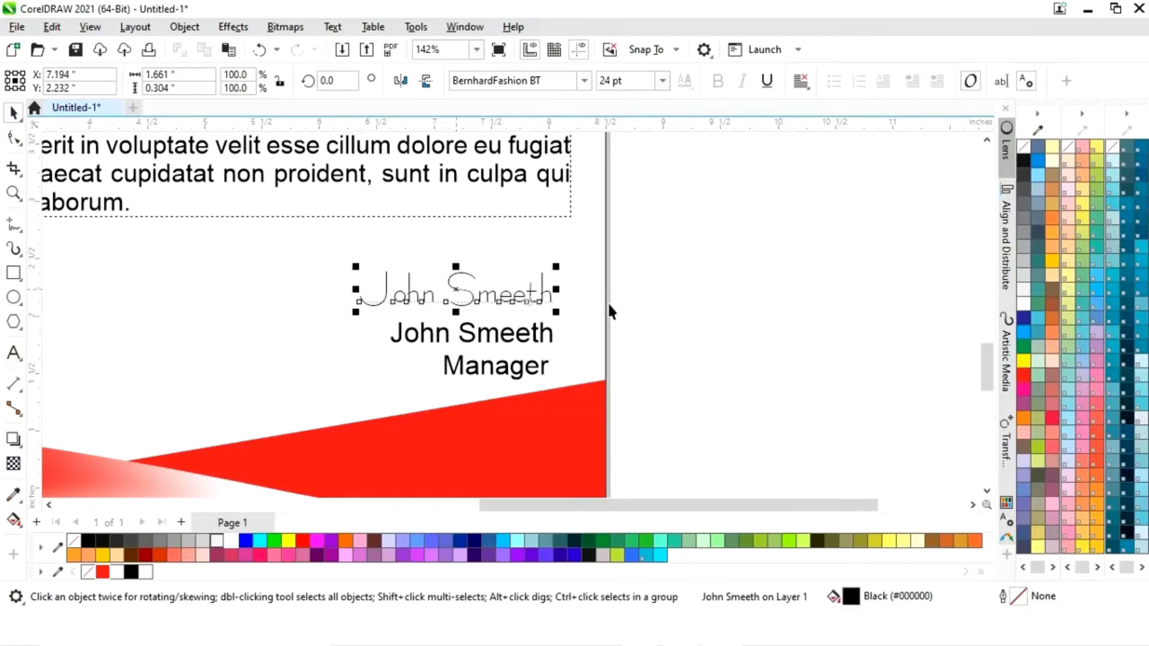
# Step: Right-align the signature, printed name and Manager text with the last body paragraph
pyautogui.moveTo(677, 257)
pyautogui.mouseDown()
pyautogui.moveTo(336, 407)
pyautogui.moveTo(389, 385)
pyautogui.mouseUp()
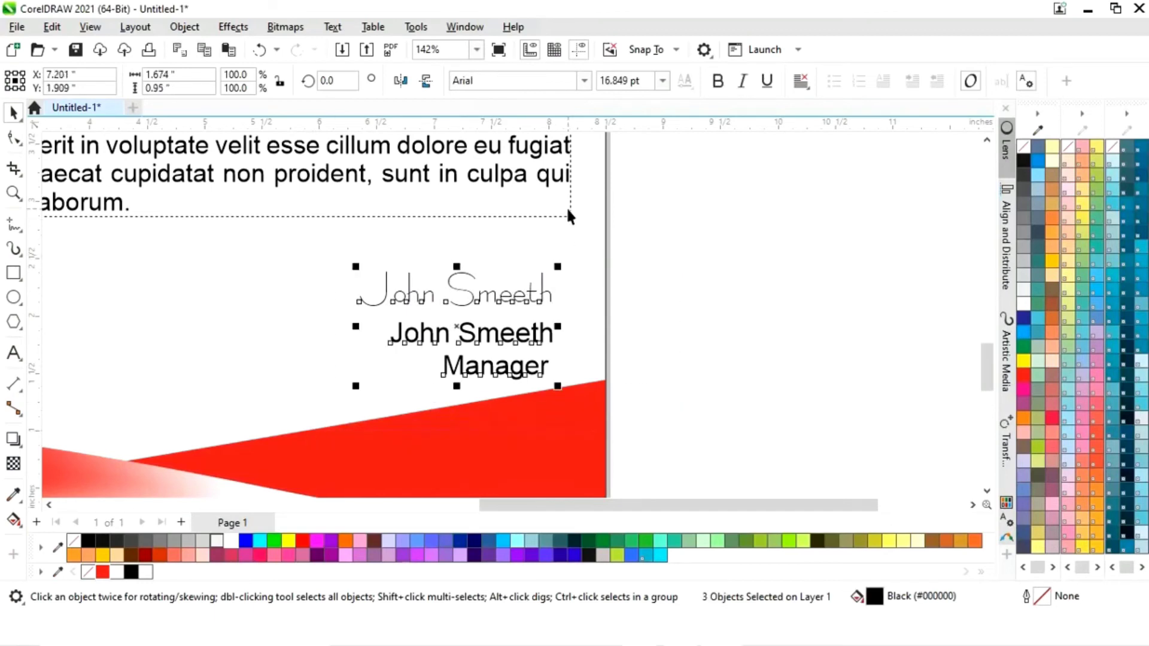
pyautogui.keyDown('shift'); pyautogui.click(565, 180); pyautogui.keyUp('shift')
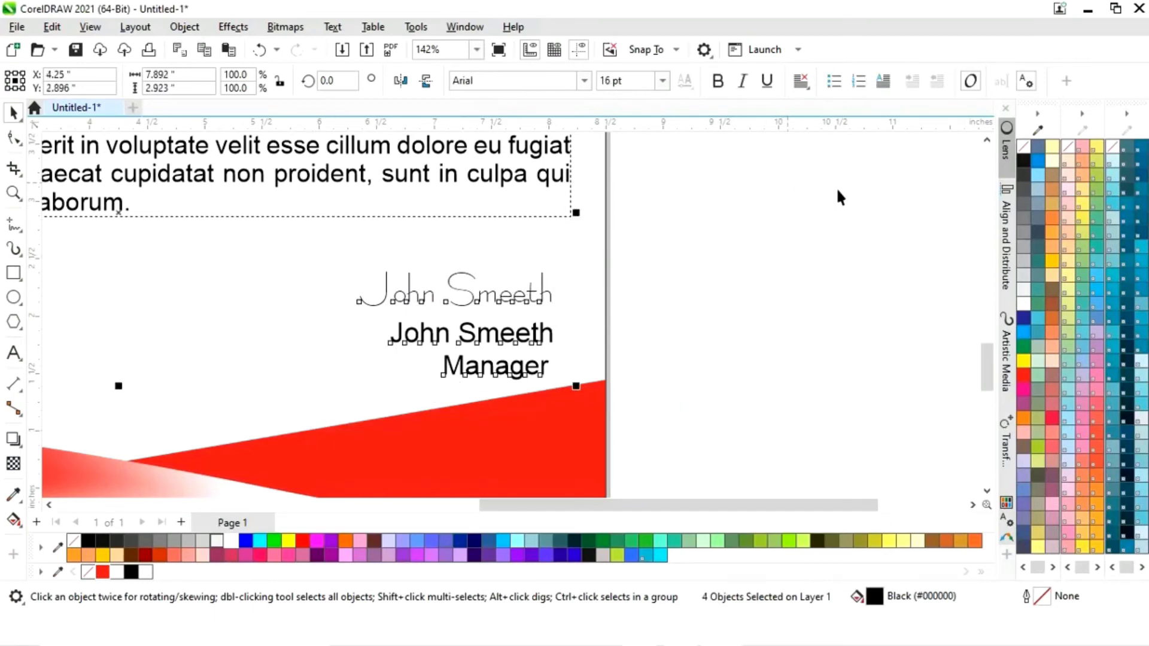
pyautogui.click(1010, 257)
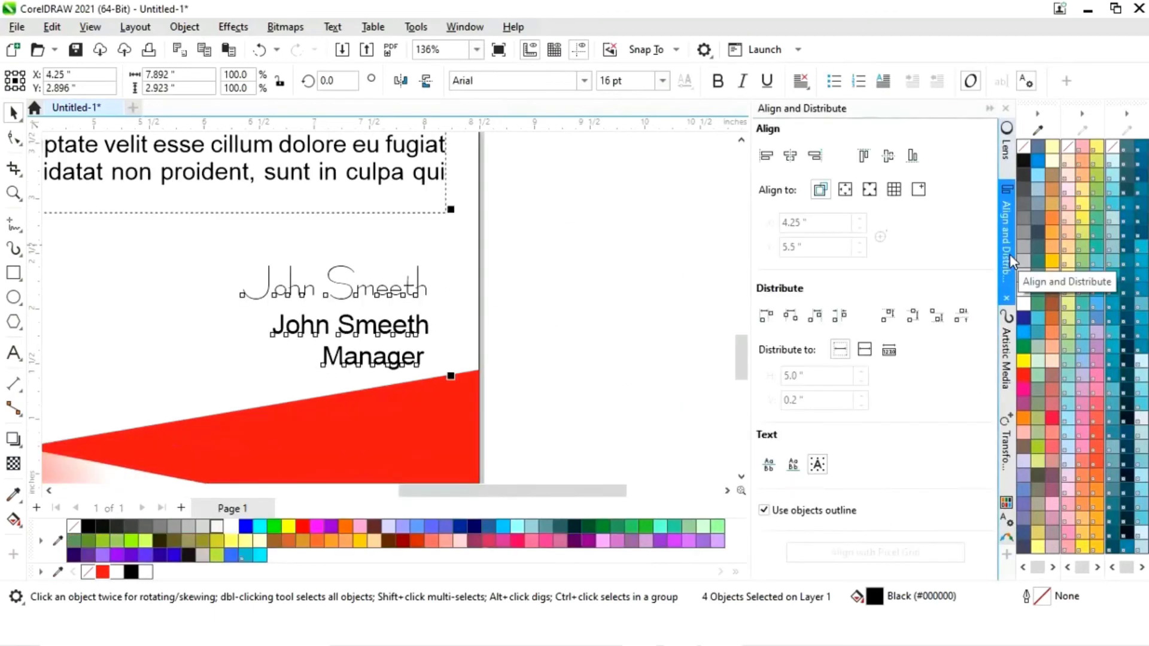
pyautogui.click(821, 159)
pyautogui.click(991, 111)
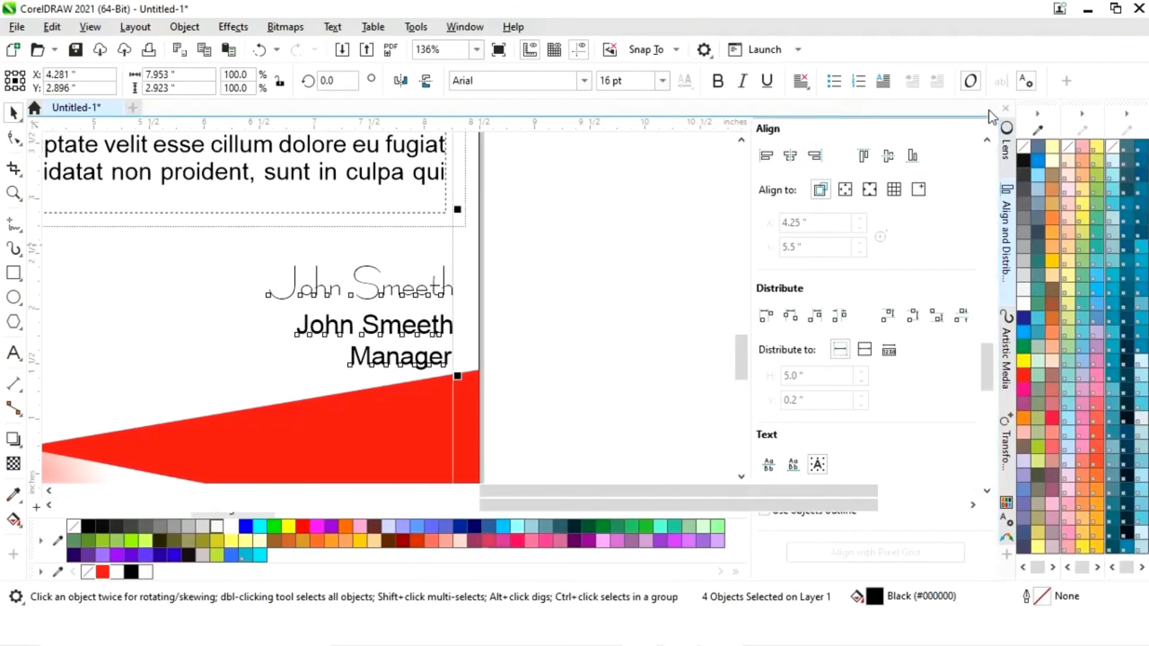
pyautogui.click(904, 307)
pyautogui.hotkey('shift', 'F4')
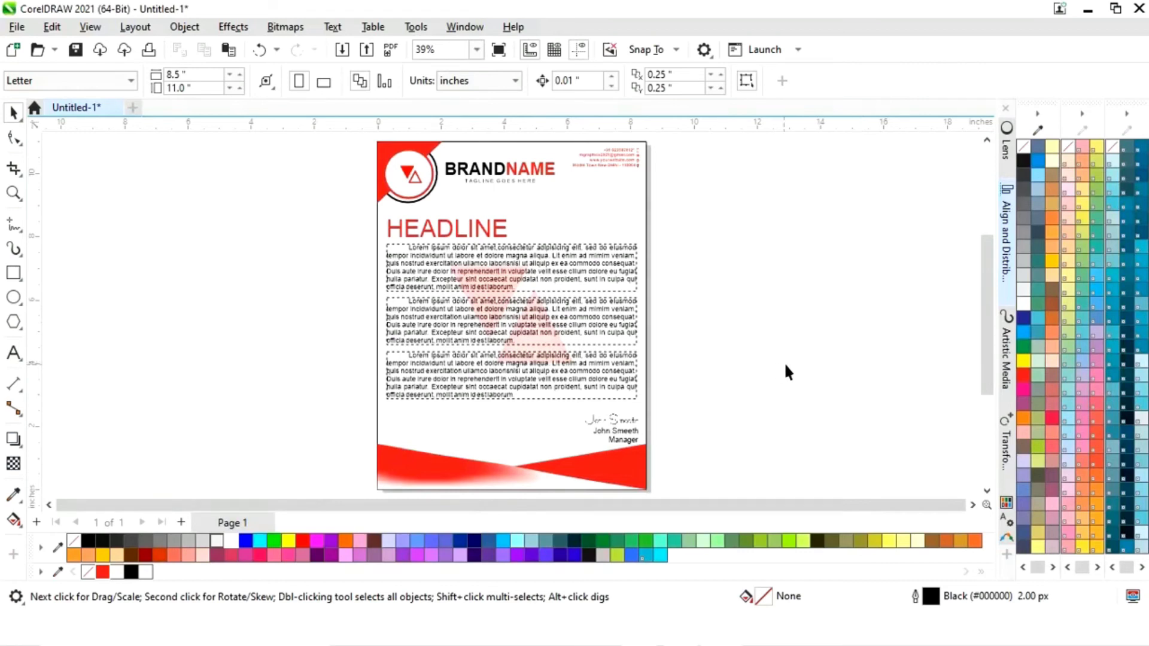
# Step: Draw a thin rectangle about 5.78 by 0.24 inches from the page's left edge above the footer and skew it downward along the footer's slope
pyautogui.click(15, 274)
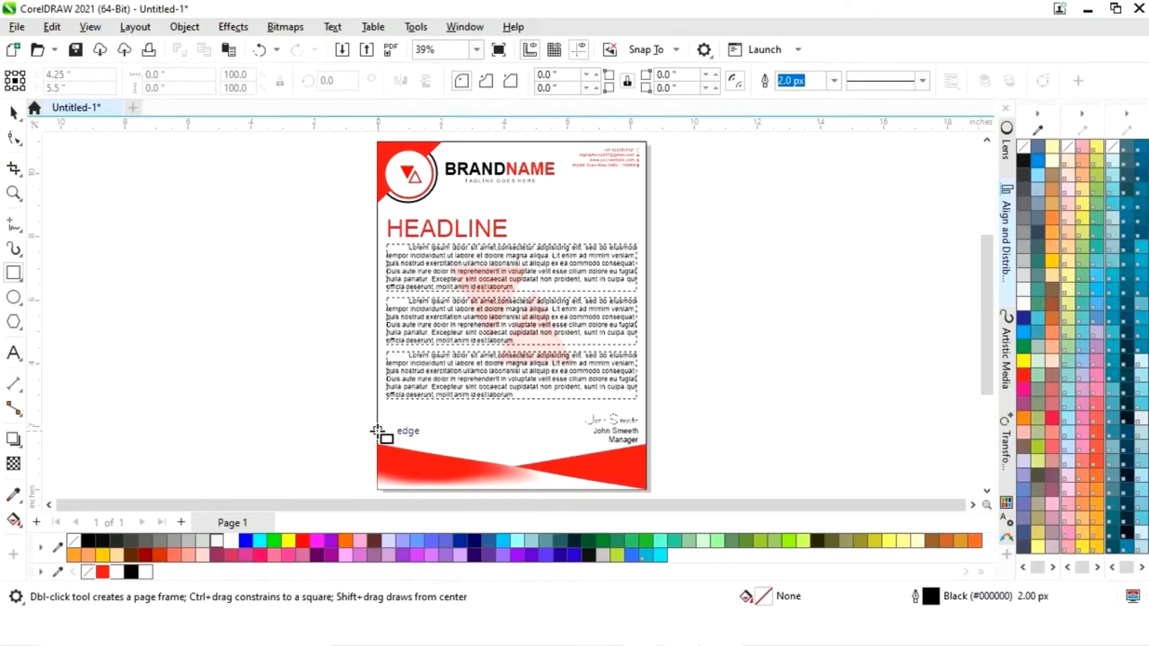
pyautogui.moveTo(377, 430); pyautogui.dragTo(565, 436)
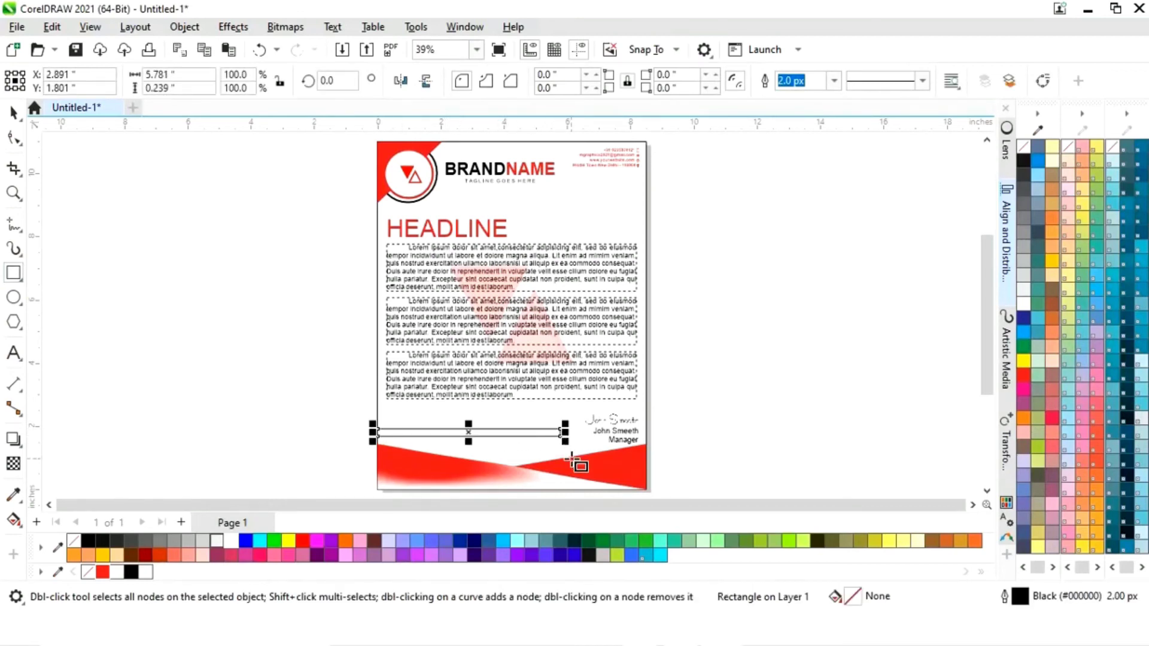
pyautogui.press('z')
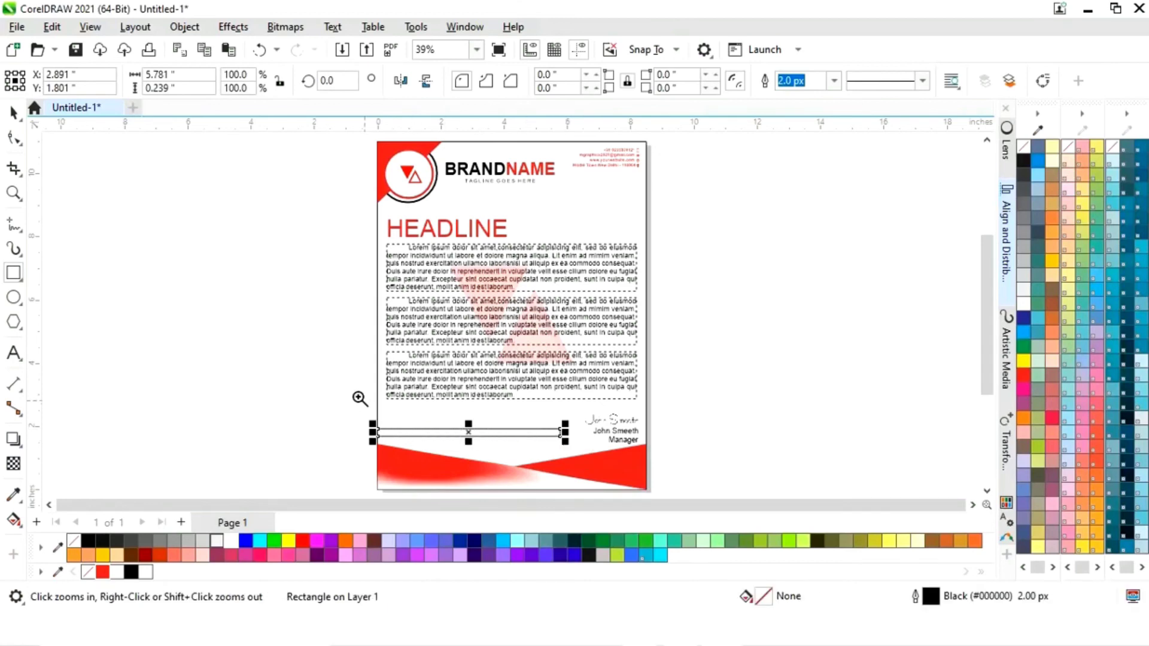
pyautogui.moveTo(359, 398); pyautogui.dragTo(646, 477)
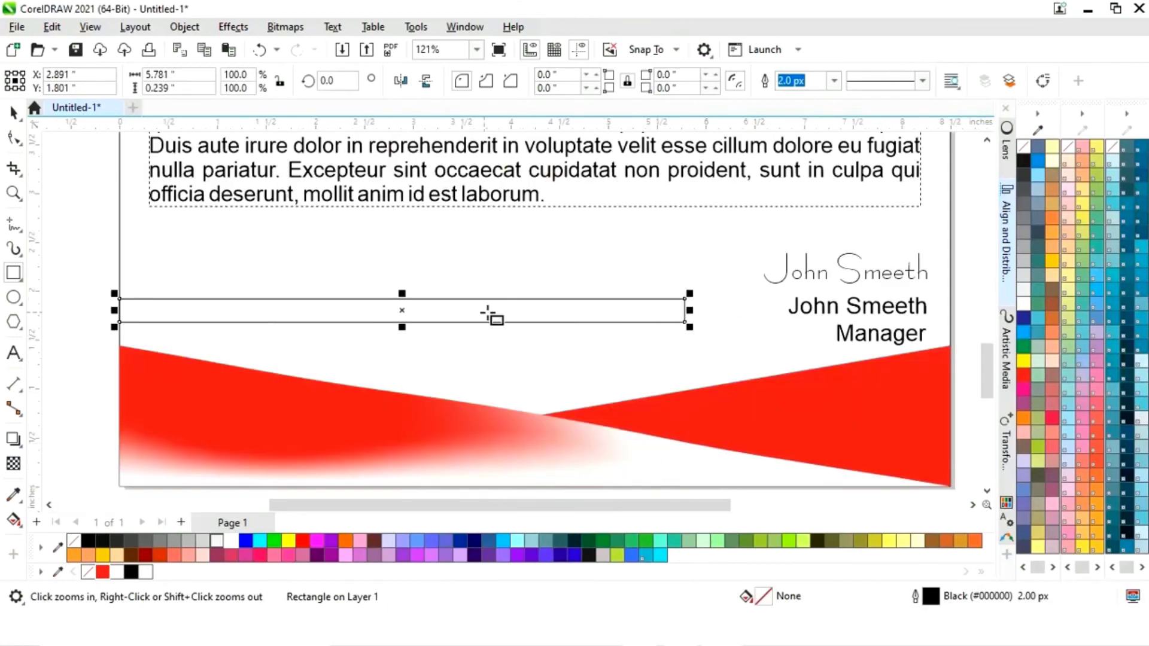
pyautogui.click(404, 310)
pyautogui.moveTo(691, 310); pyautogui.dragTo(653, 414)
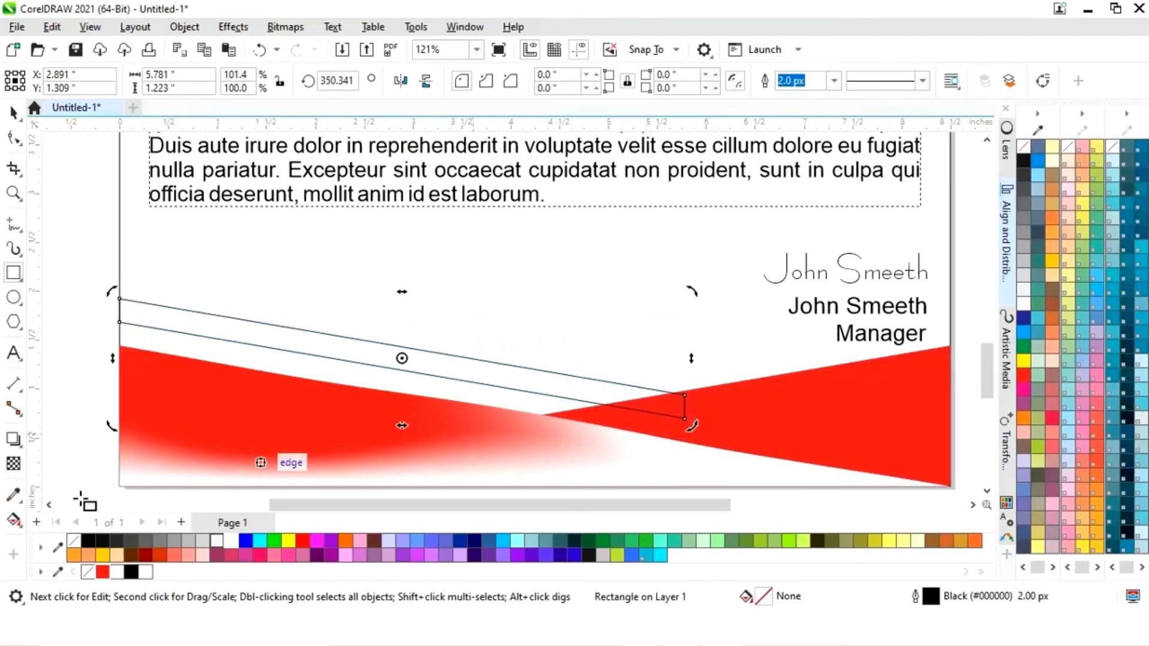
# Step: Fill the skewed bar with black and nudge it down 0.09 inch toward the red footer shape
pyautogui.click(133, 572)
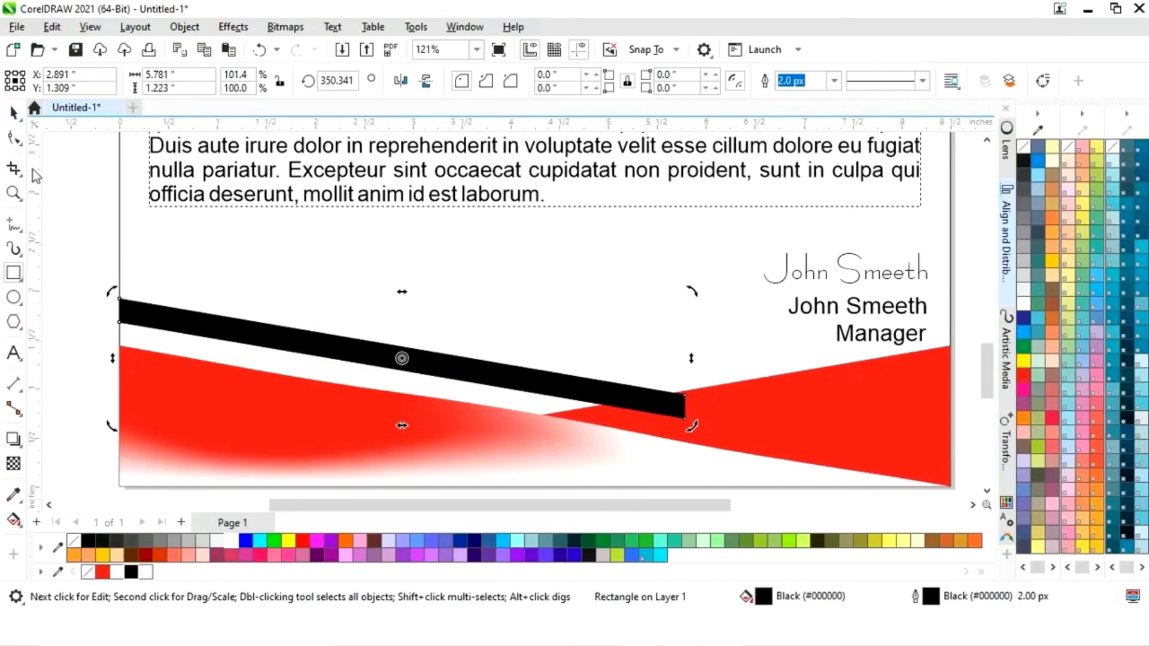
pyautogui.click(14, 114)
pyautogui.press('Down')
pyautogui.press('Down')
pyautogui.press('Down')
pyautogui.press('Down')
pyautogui.press('Down')
pyautogui.press('Down')
pyautogui.press('Down')
pyautogui.press('Down')
pyautogui.press('Down')
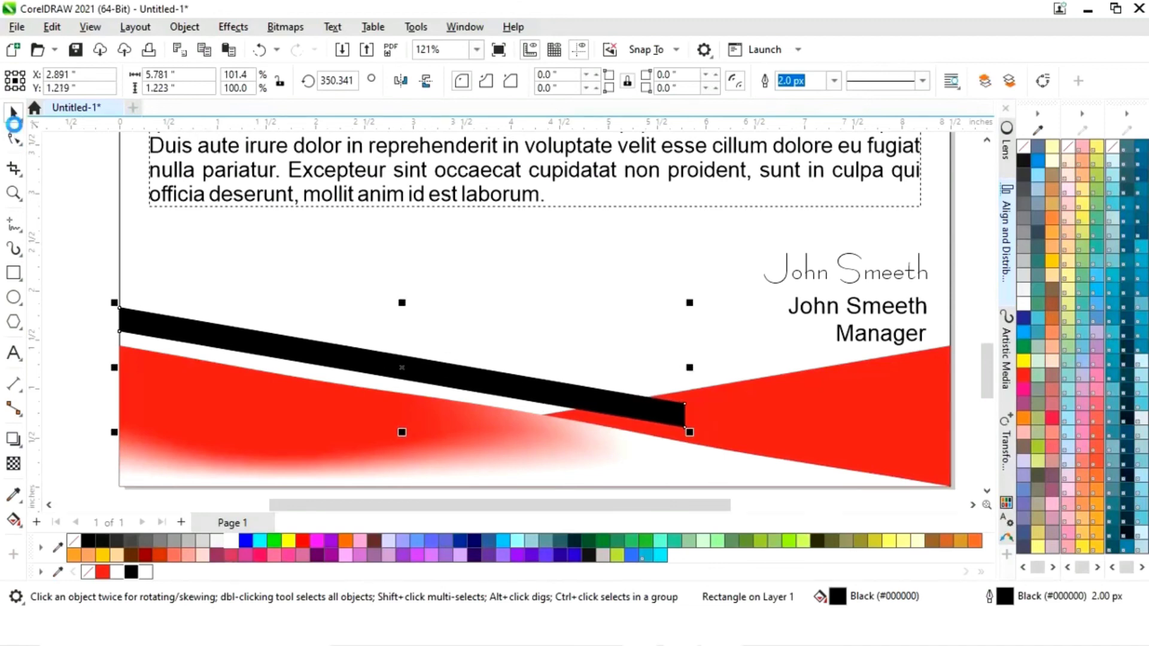
# Step: Send the black bar behind the footer's right red shape and nudge it down another 0.03 inch
pyautogui.hotkey('ctrl', 'z')
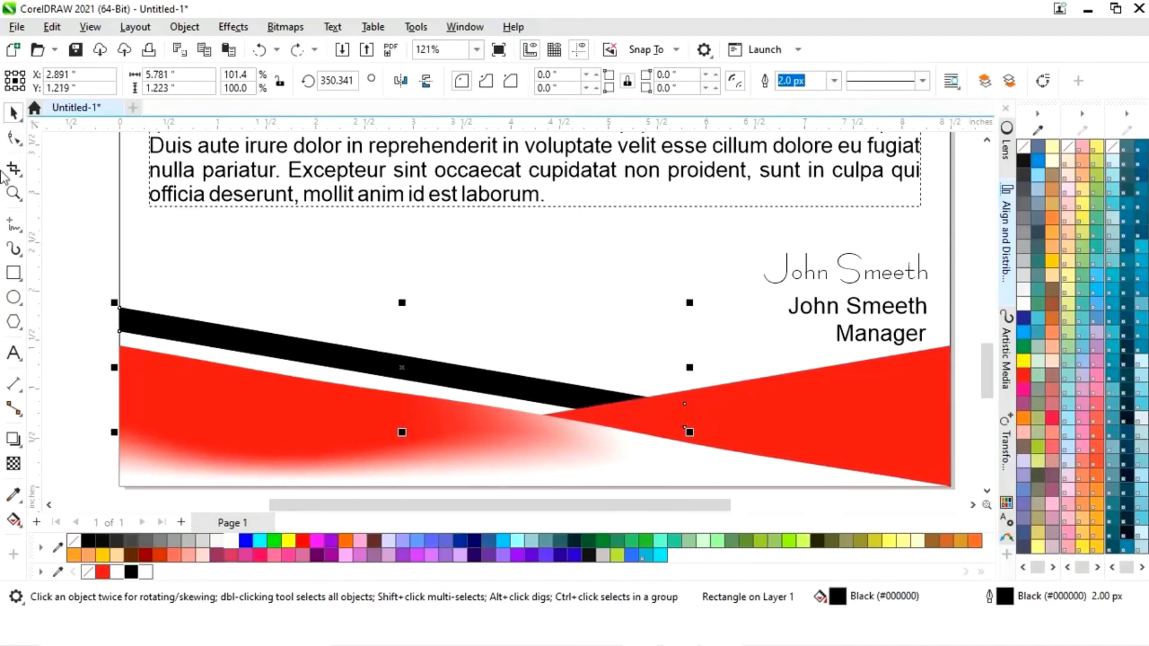
pyautogui.click(87, 219)
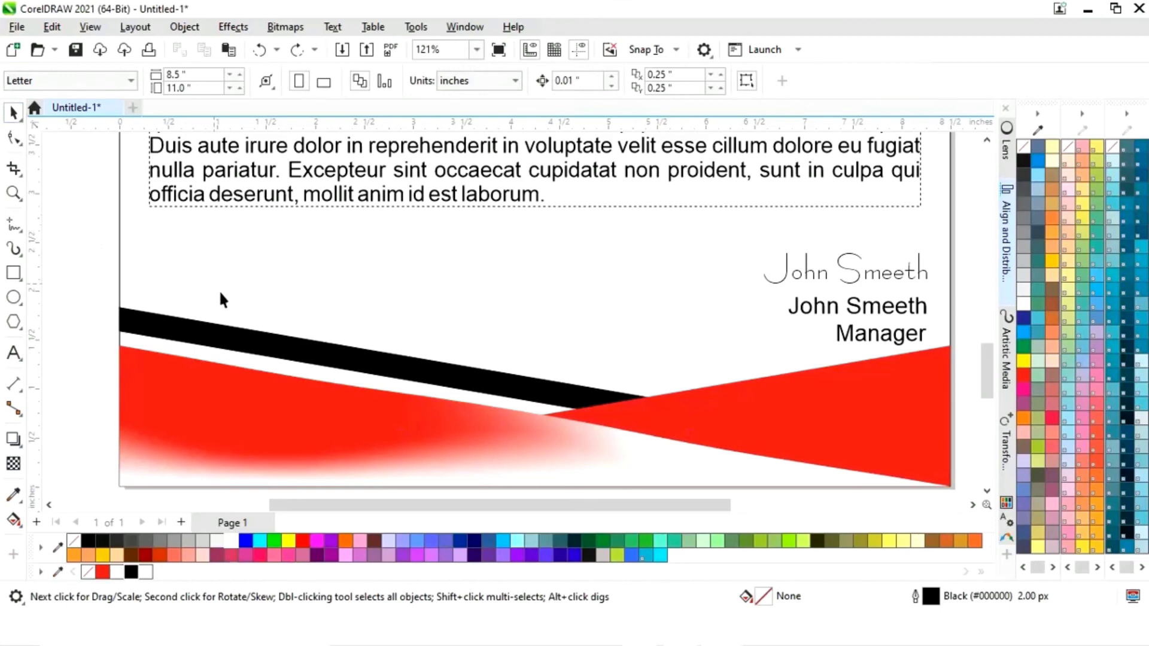
pyautogui.hotkey('shift', 'F4')
pyautogui.press('F2')
pyautogui.moveTo(326, 409); pyautogui.dragTo(647, 471)
pyautogui.click(501, 352)
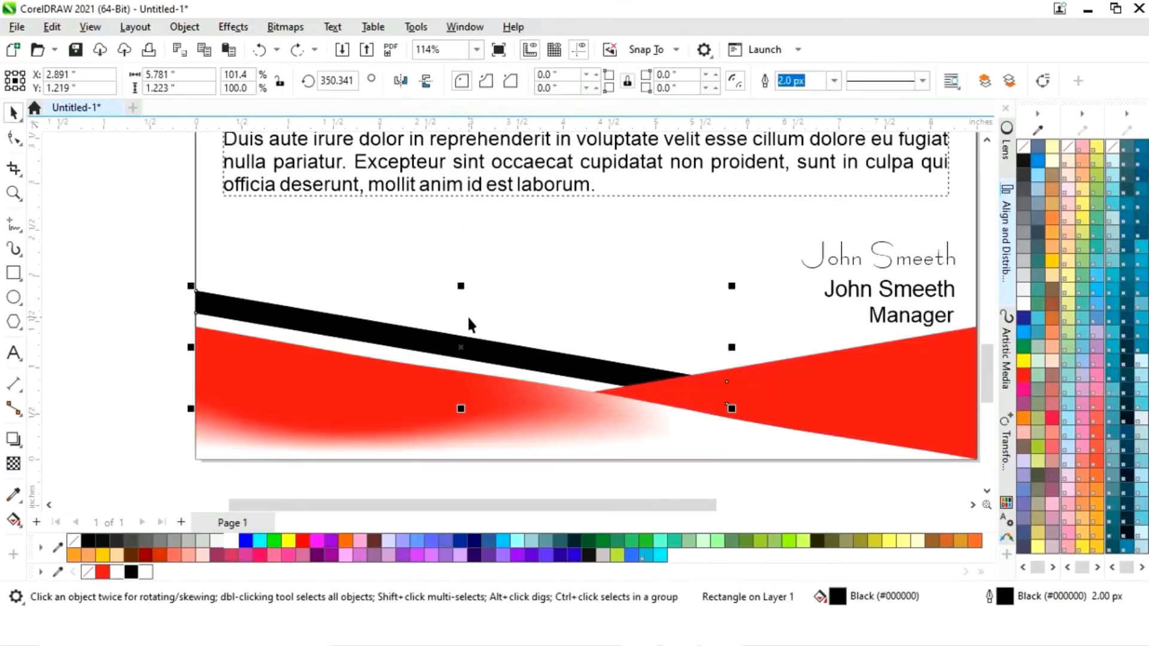
pyautogui.press('Down')
pyautogui.press('Down')
pyautogui.press('Down')
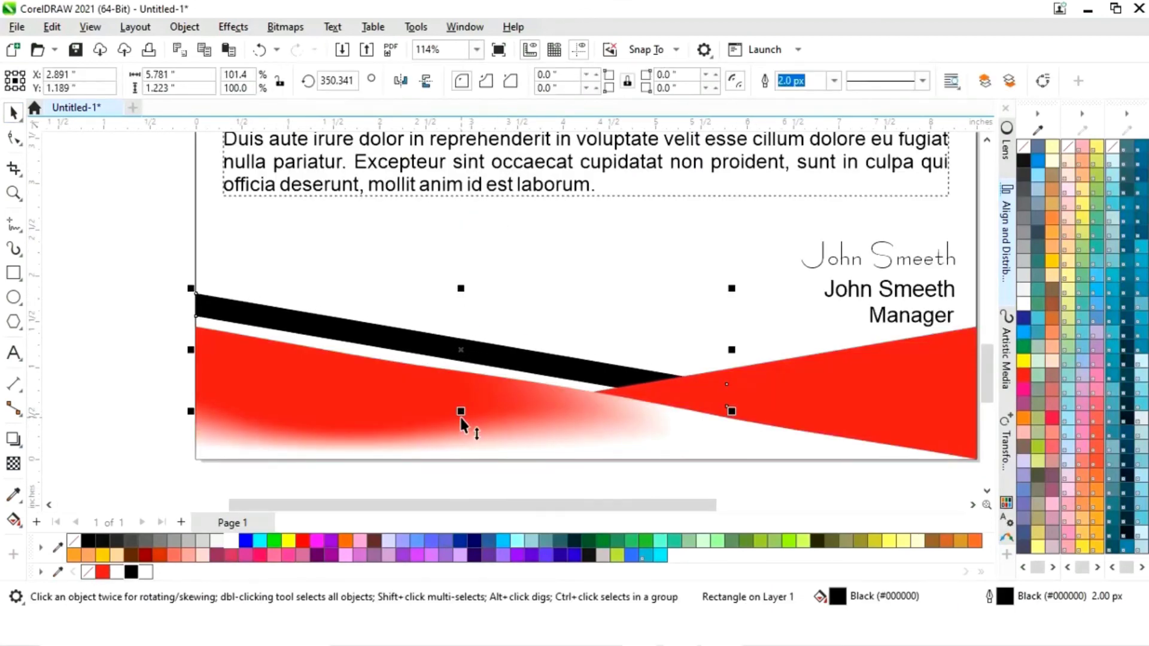
# Step: Preview the complete letterhead full screen to check the layout
pyautogui.click(185, 246)
pyautogui.hotkey('shift', 'F4')
pyautogui.press('F9')
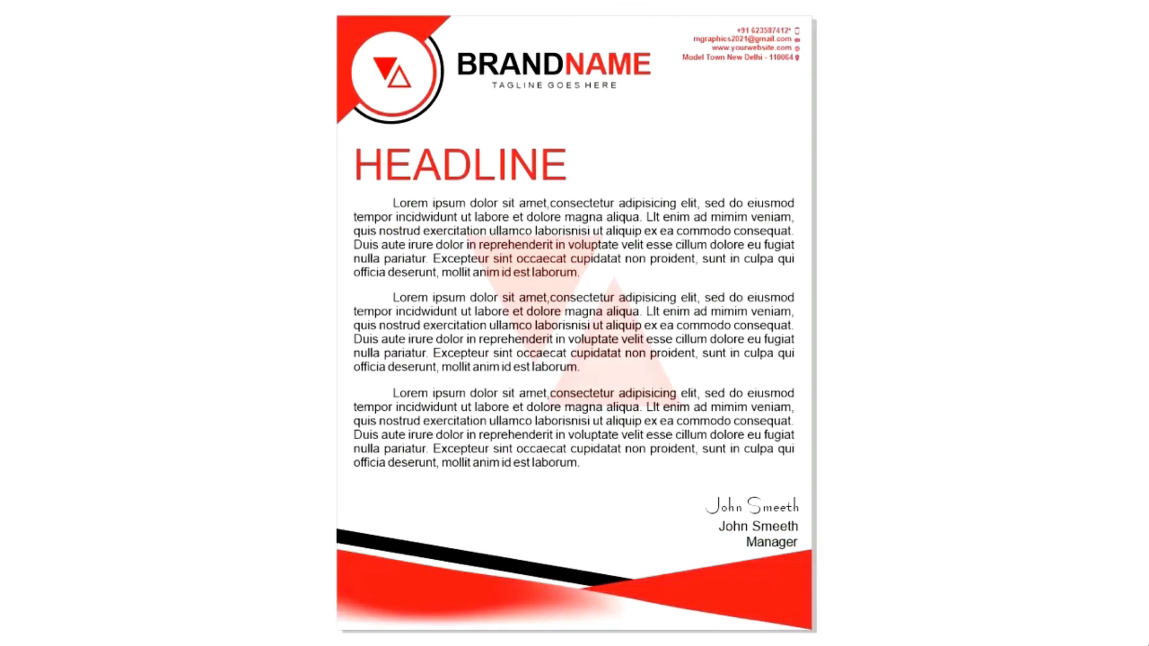